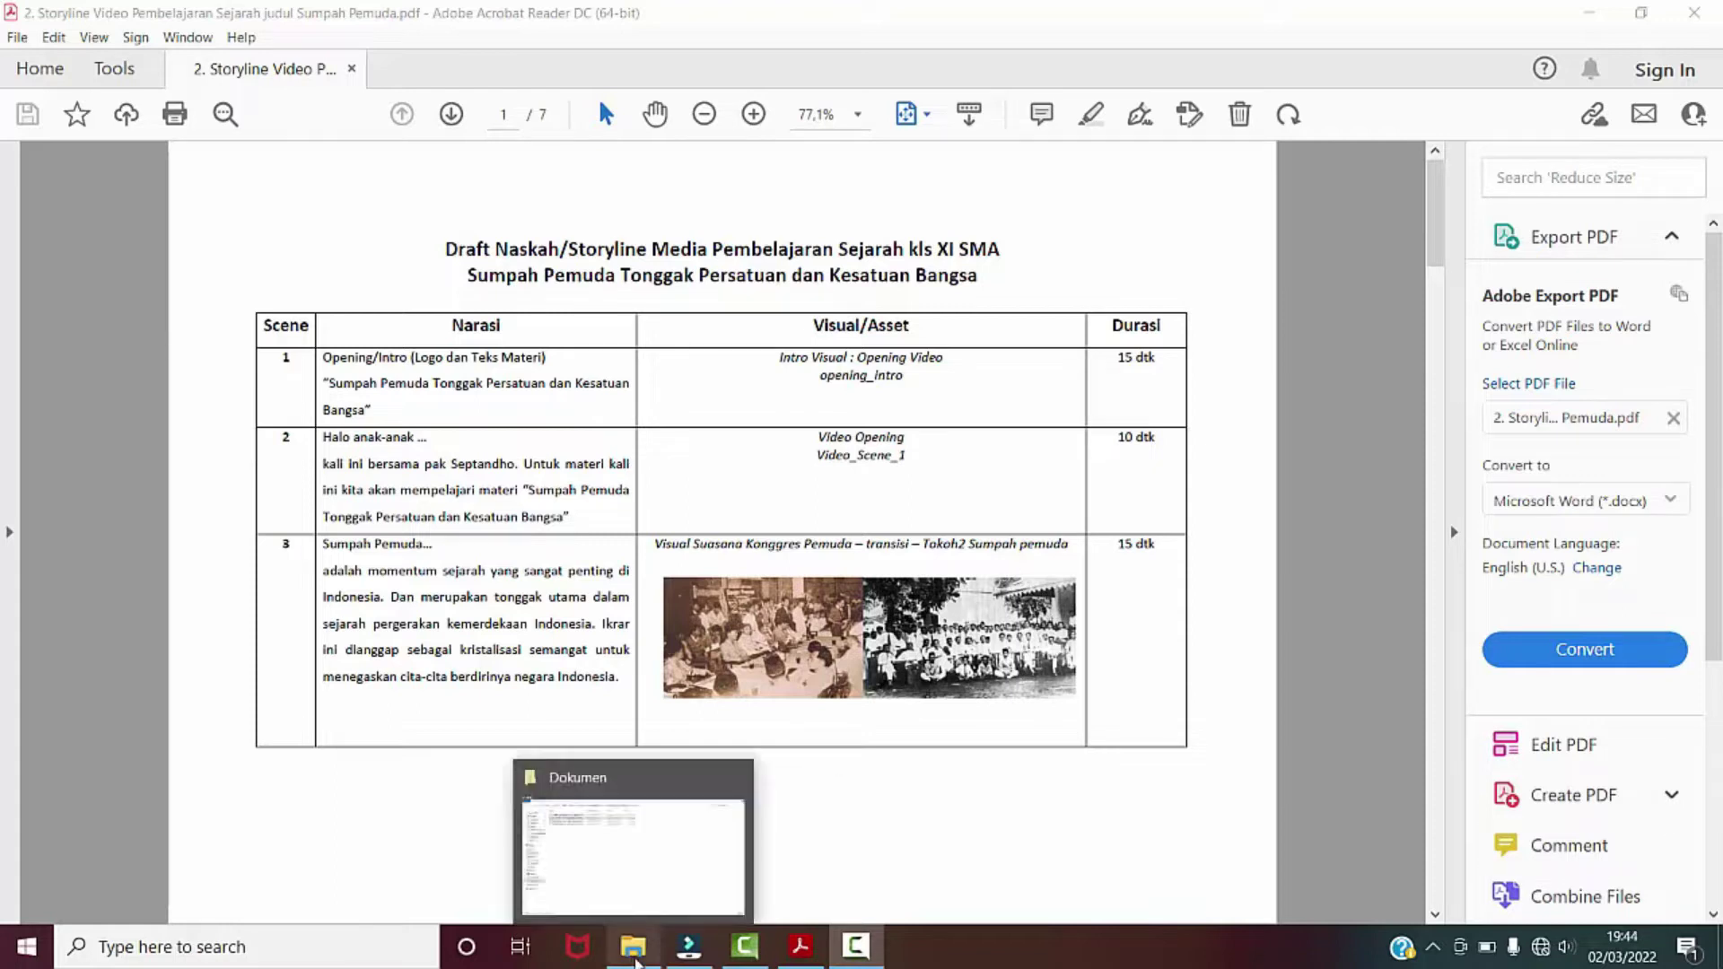
Switch to File Explorer and look through the Bahan Gambar and Bahan Video folders inside 1. WONDERSHARE FILMORA
{"action": "left_click", "coordinate": [633, 843]}
{"action": "left_click", "coordinate": [734, 73]}
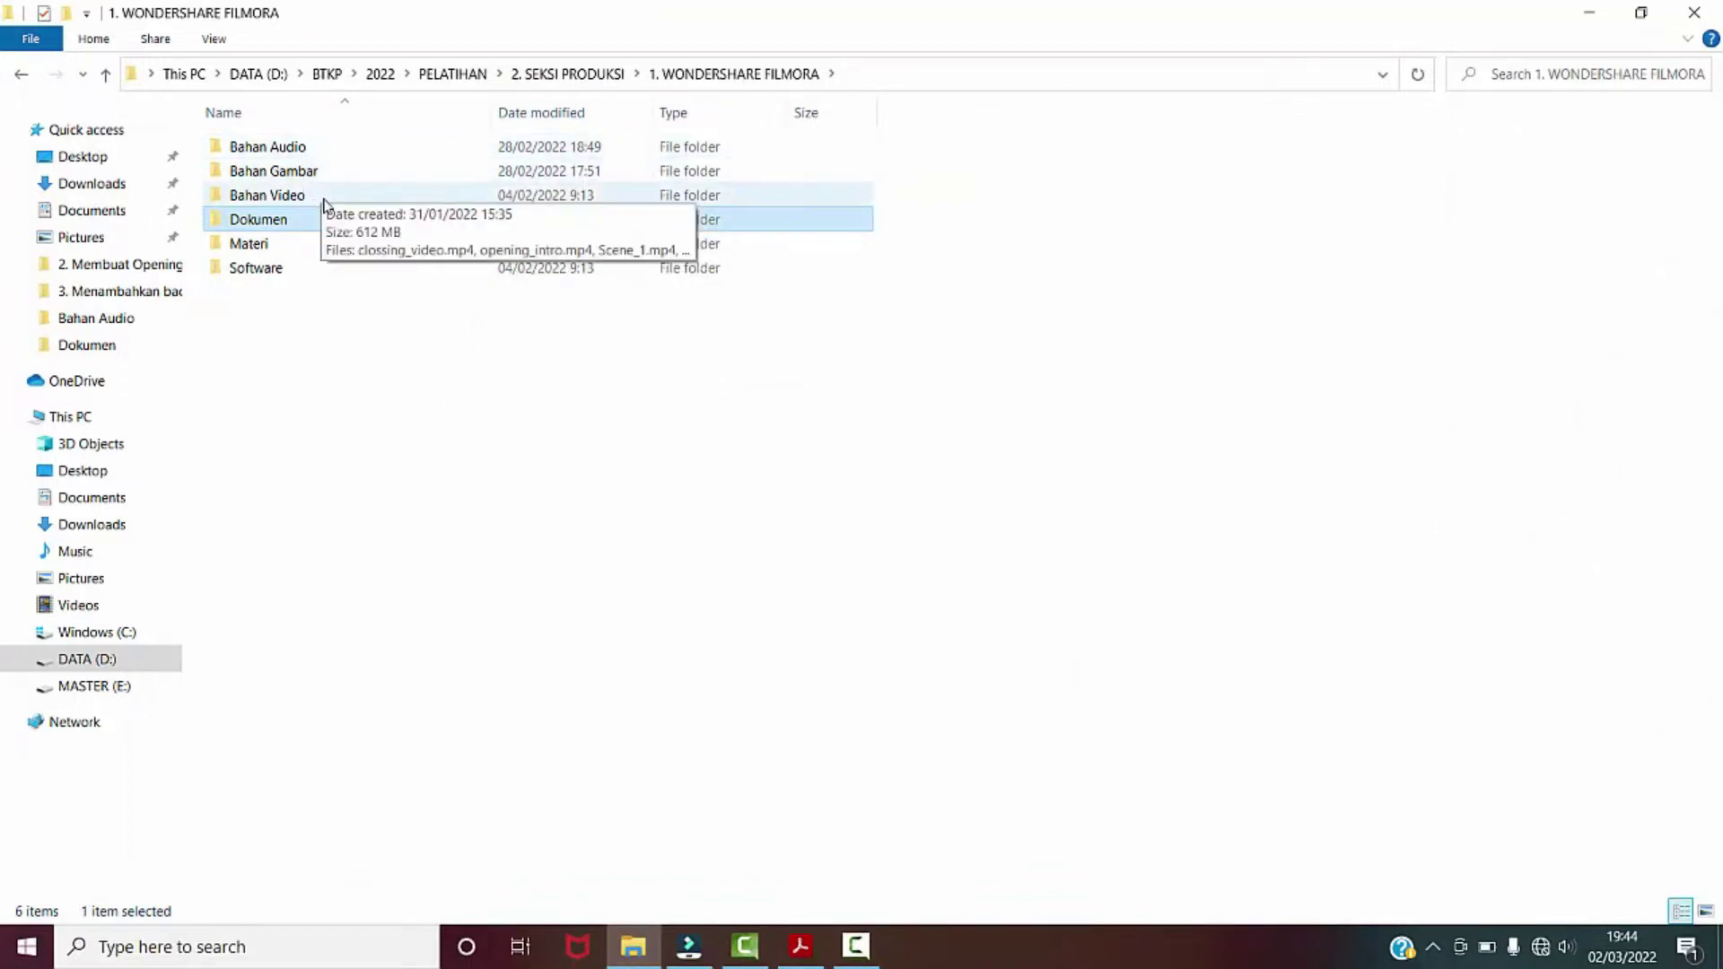
{"action": "left_click", "coordinate": [284, 153]}
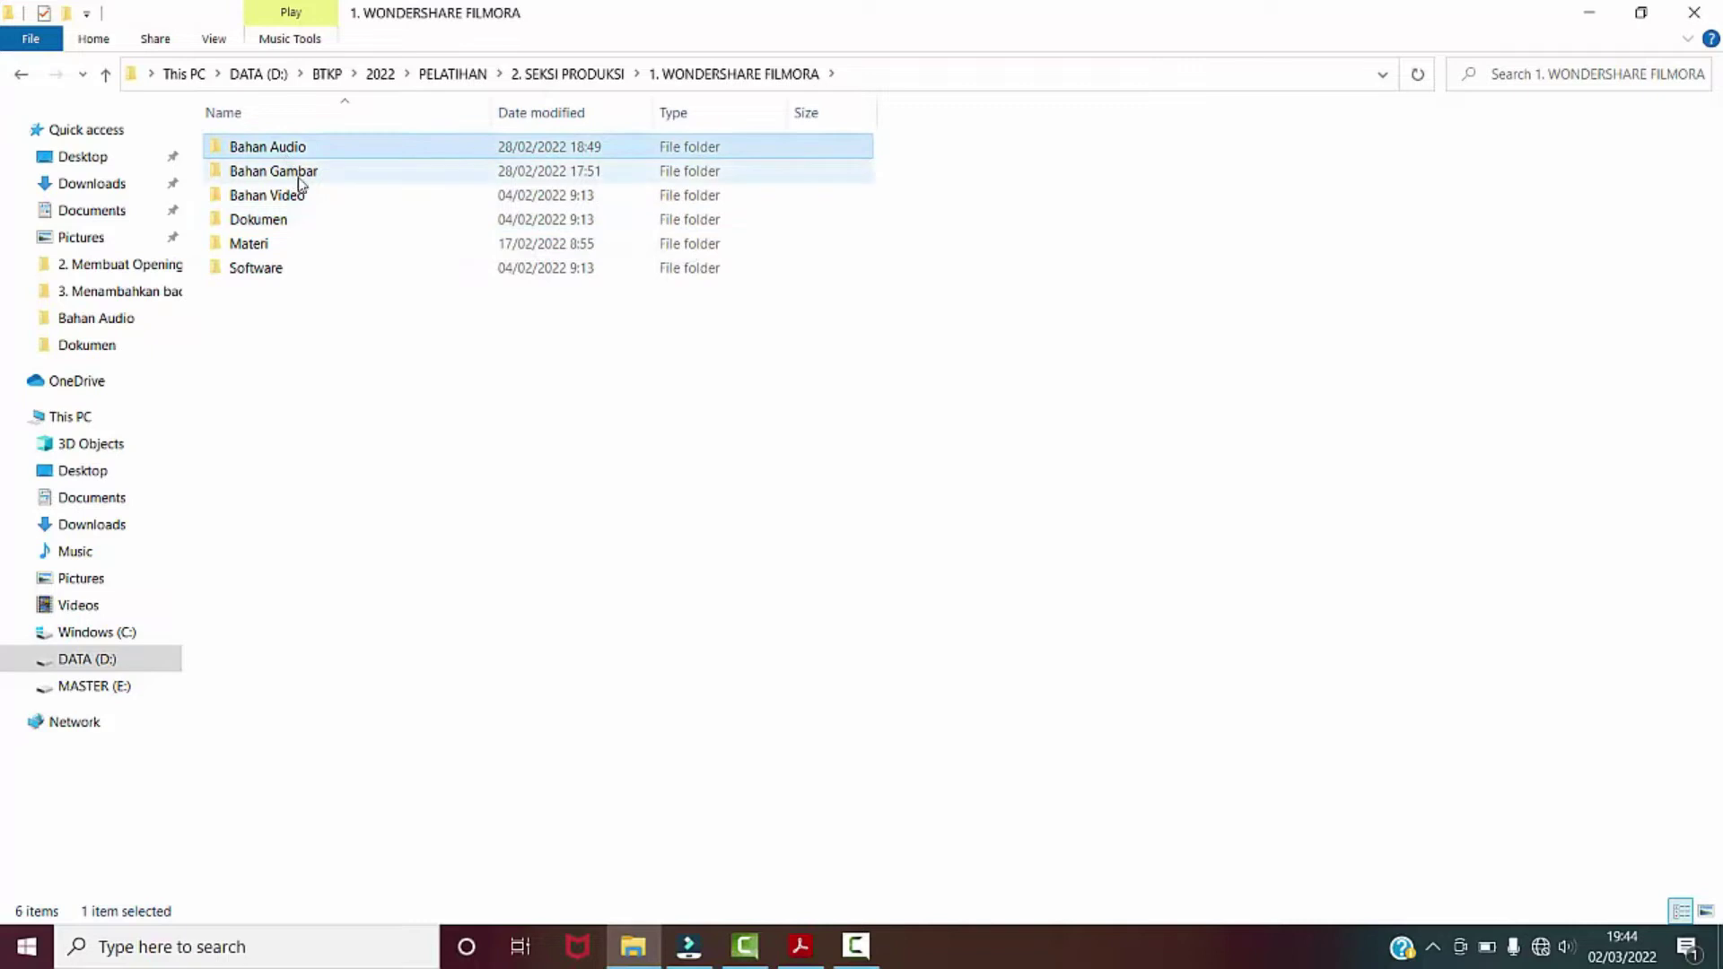
{"action": "double_click", "coordinate": [314, 172]}
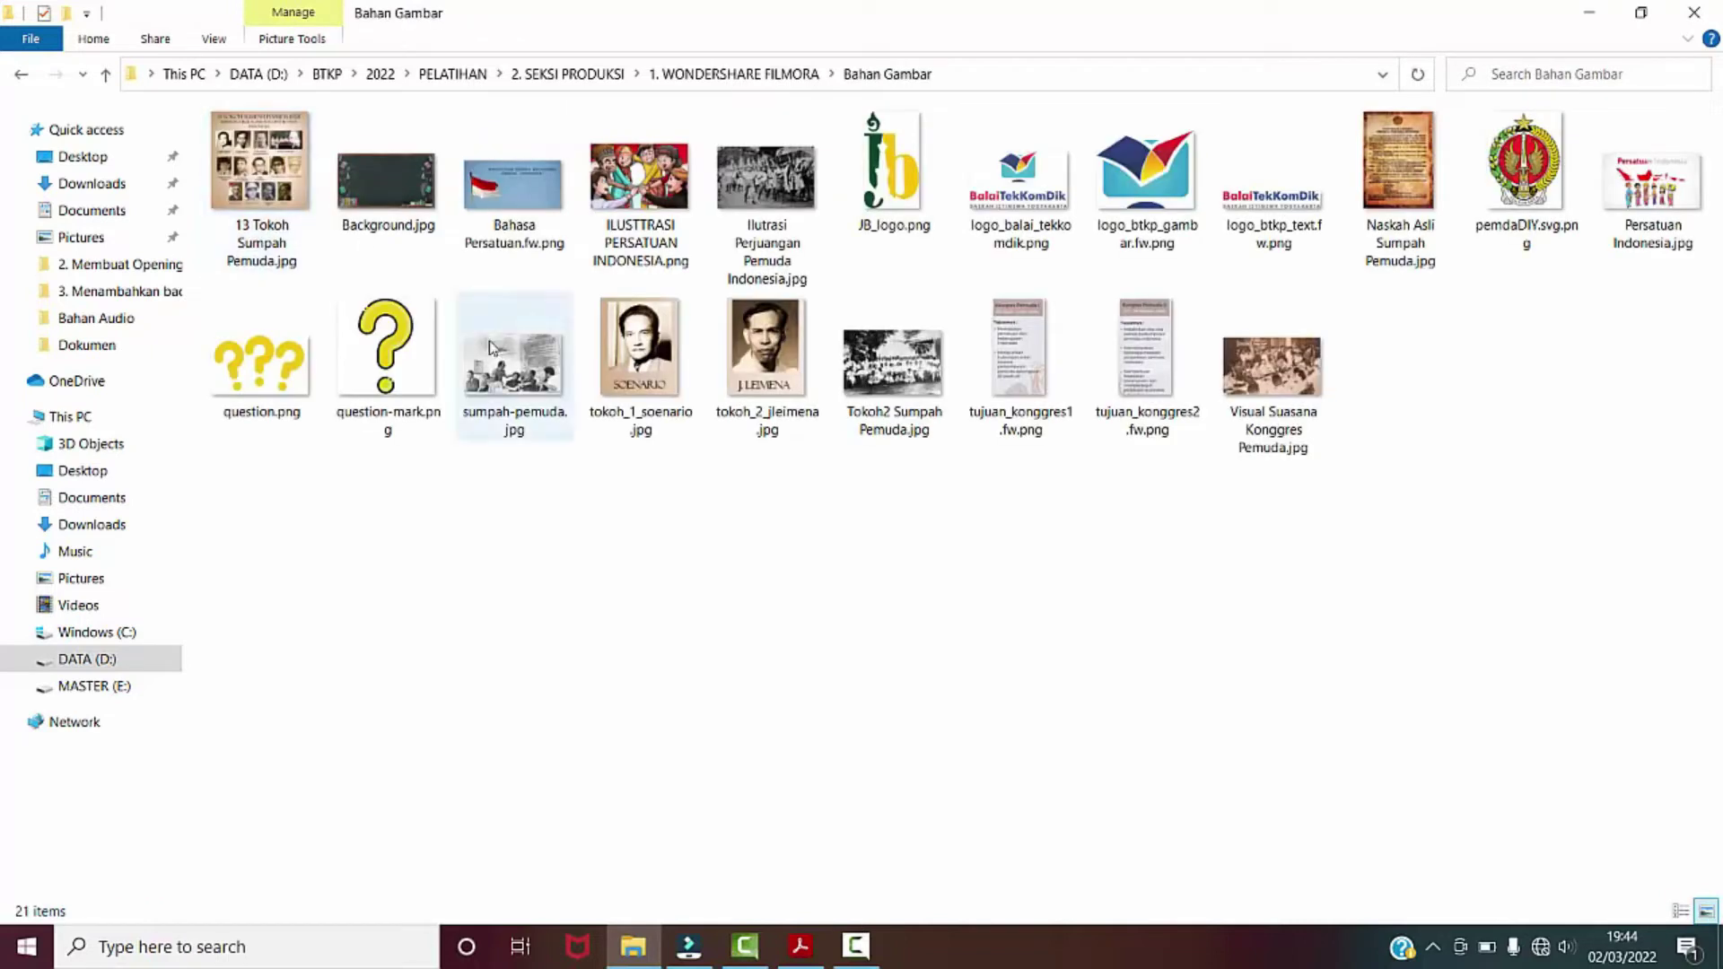
{"action": "left_click", "coordinate": [21, 73]}
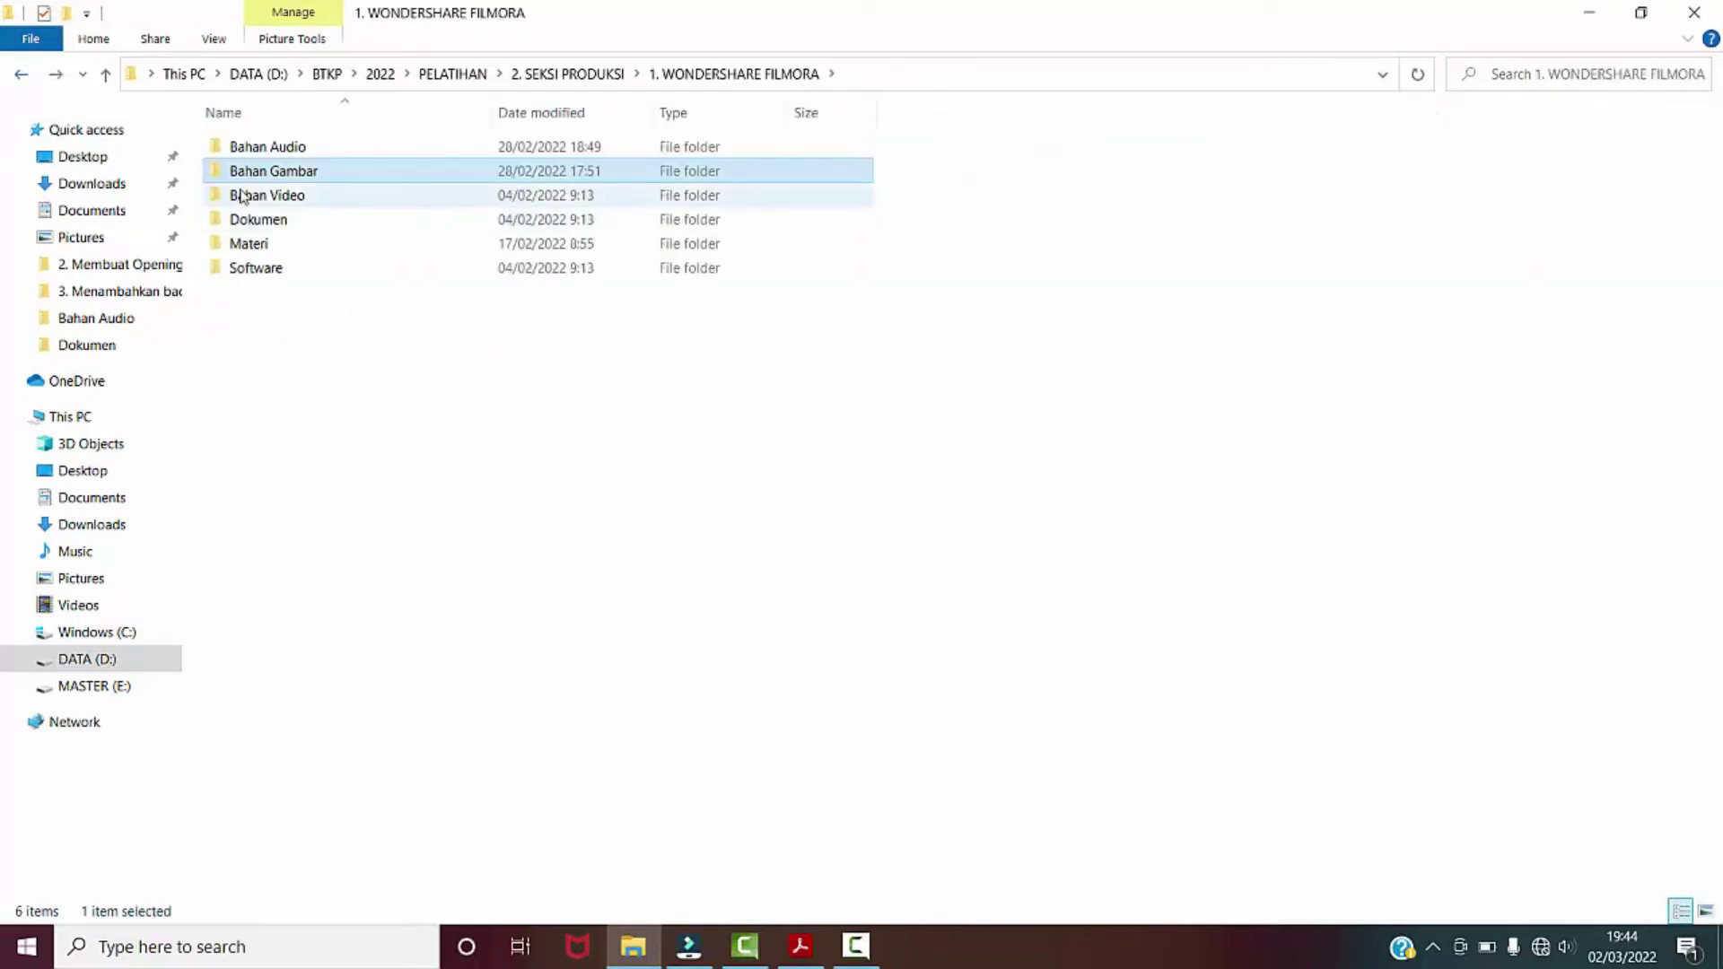
{"action": "double_click", "coordinate": [269, 199]}
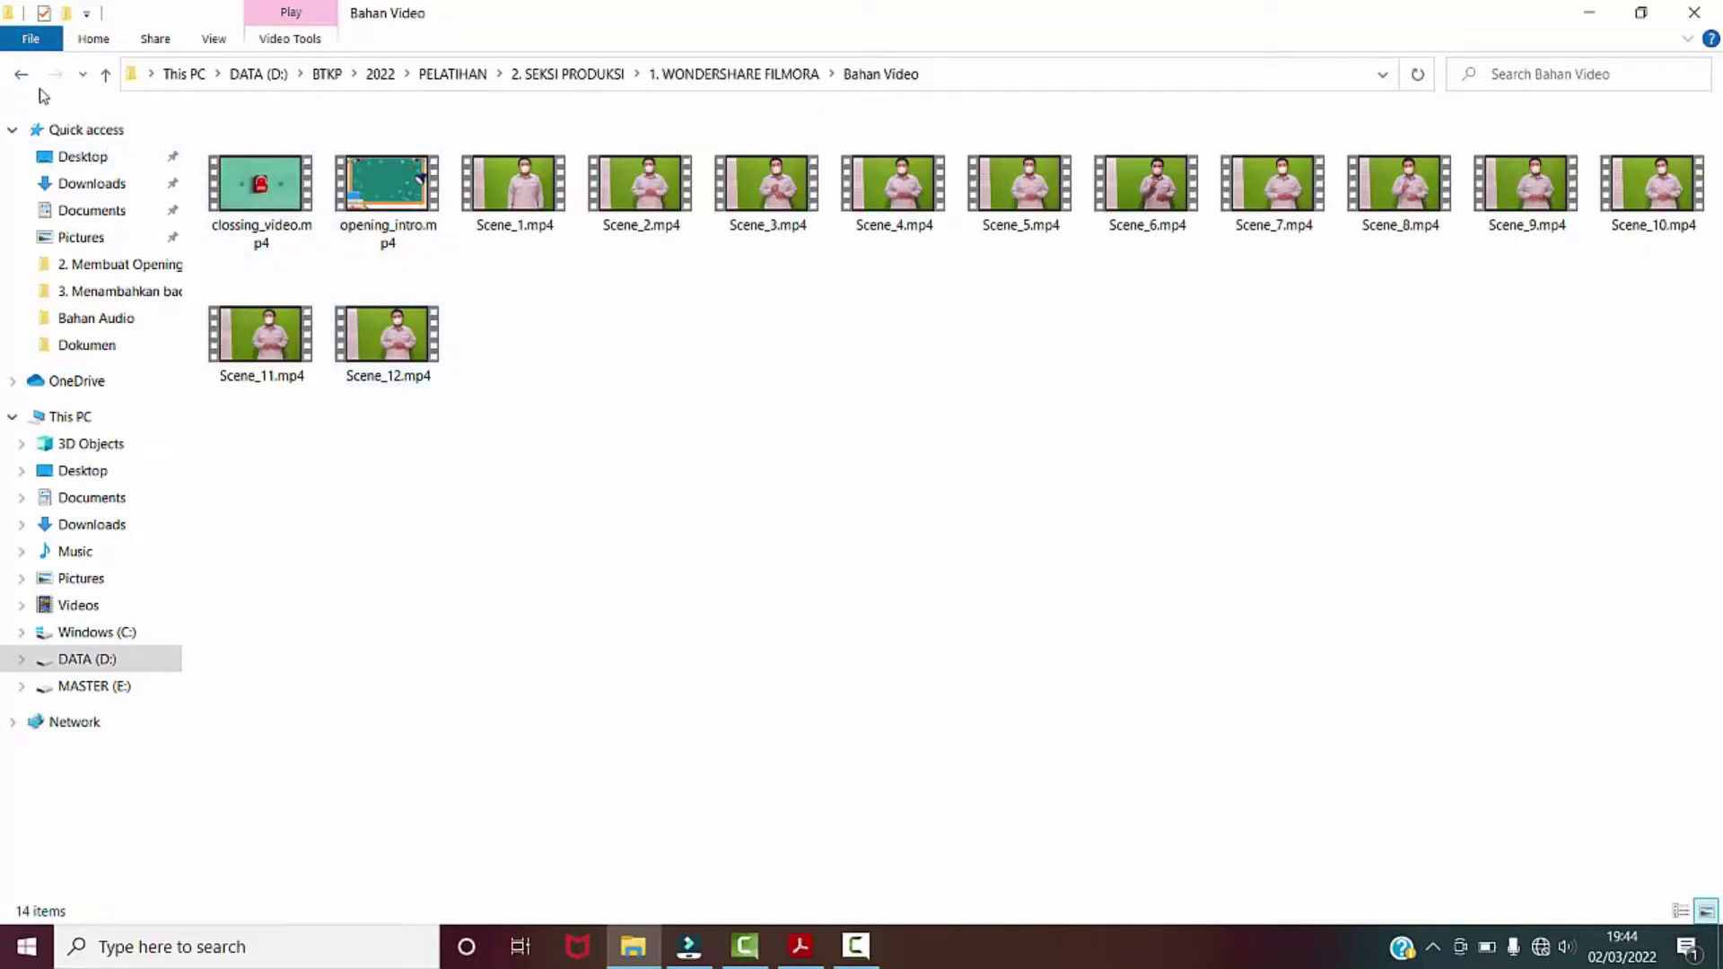
{"action": "key", "text": "alt+Left"}
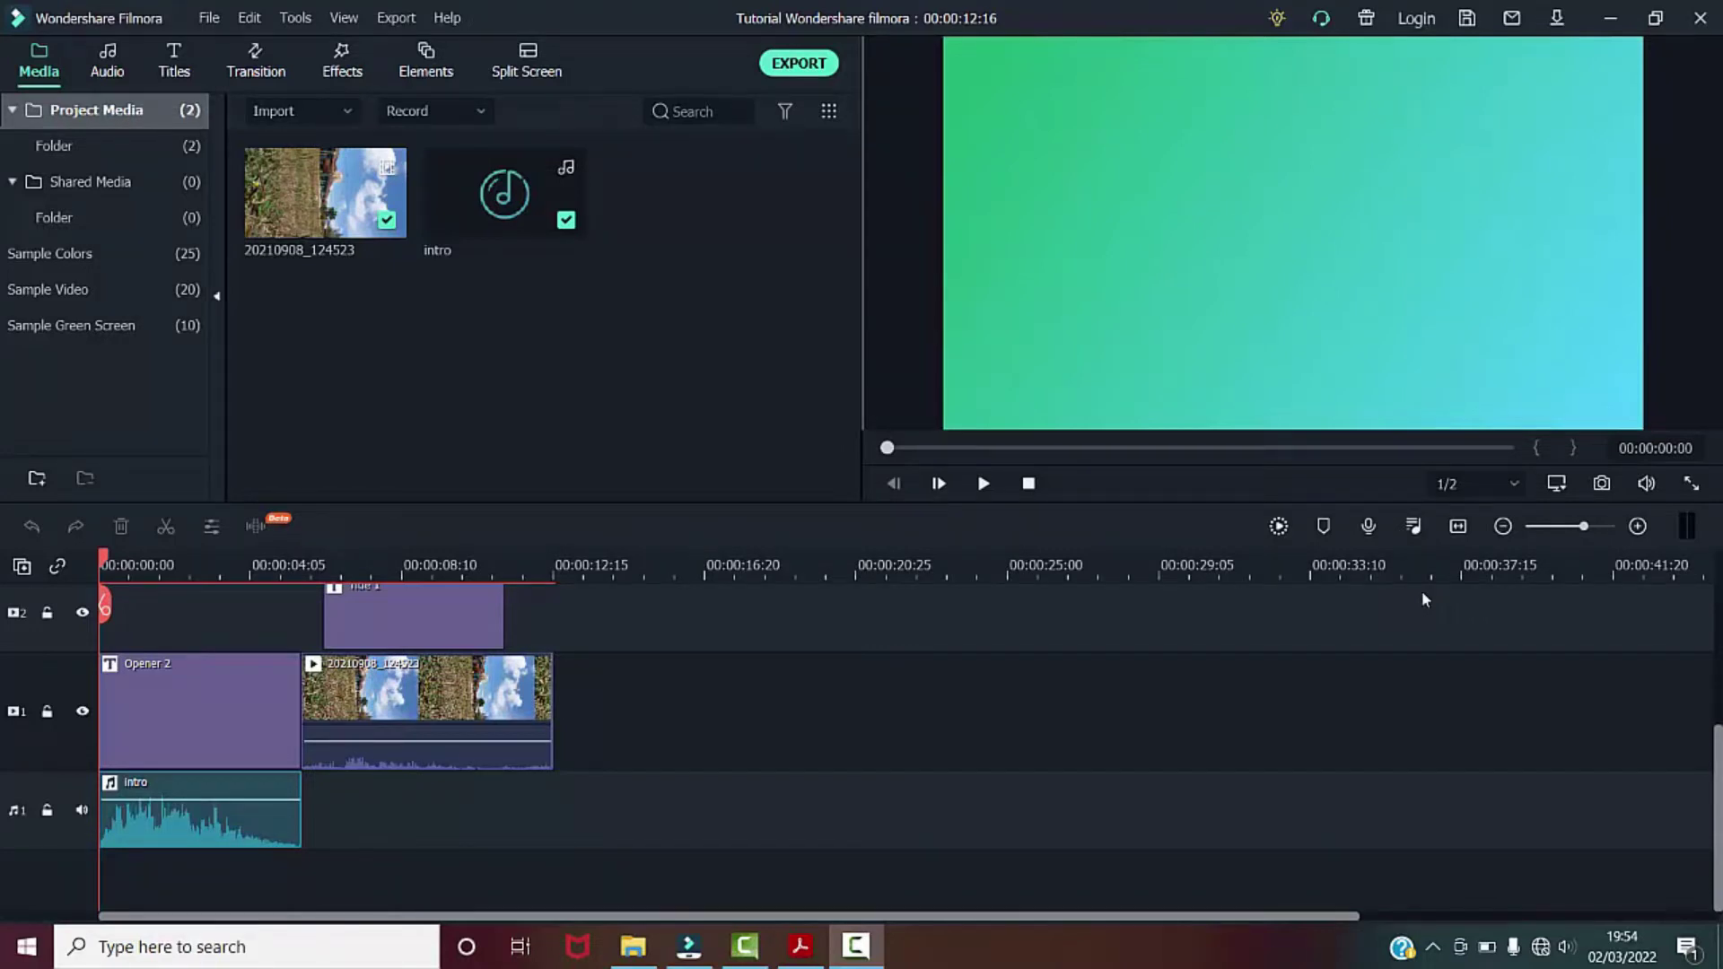
In Wondershare Filmora, remove the Title 1 and 20210908_124523 clips from the timeline, keeping Opener 2 and the intro audio
{"action": "scroll", "coordinate": [576, 852], "scroll_direction": "up", "scroll_amount": 1}
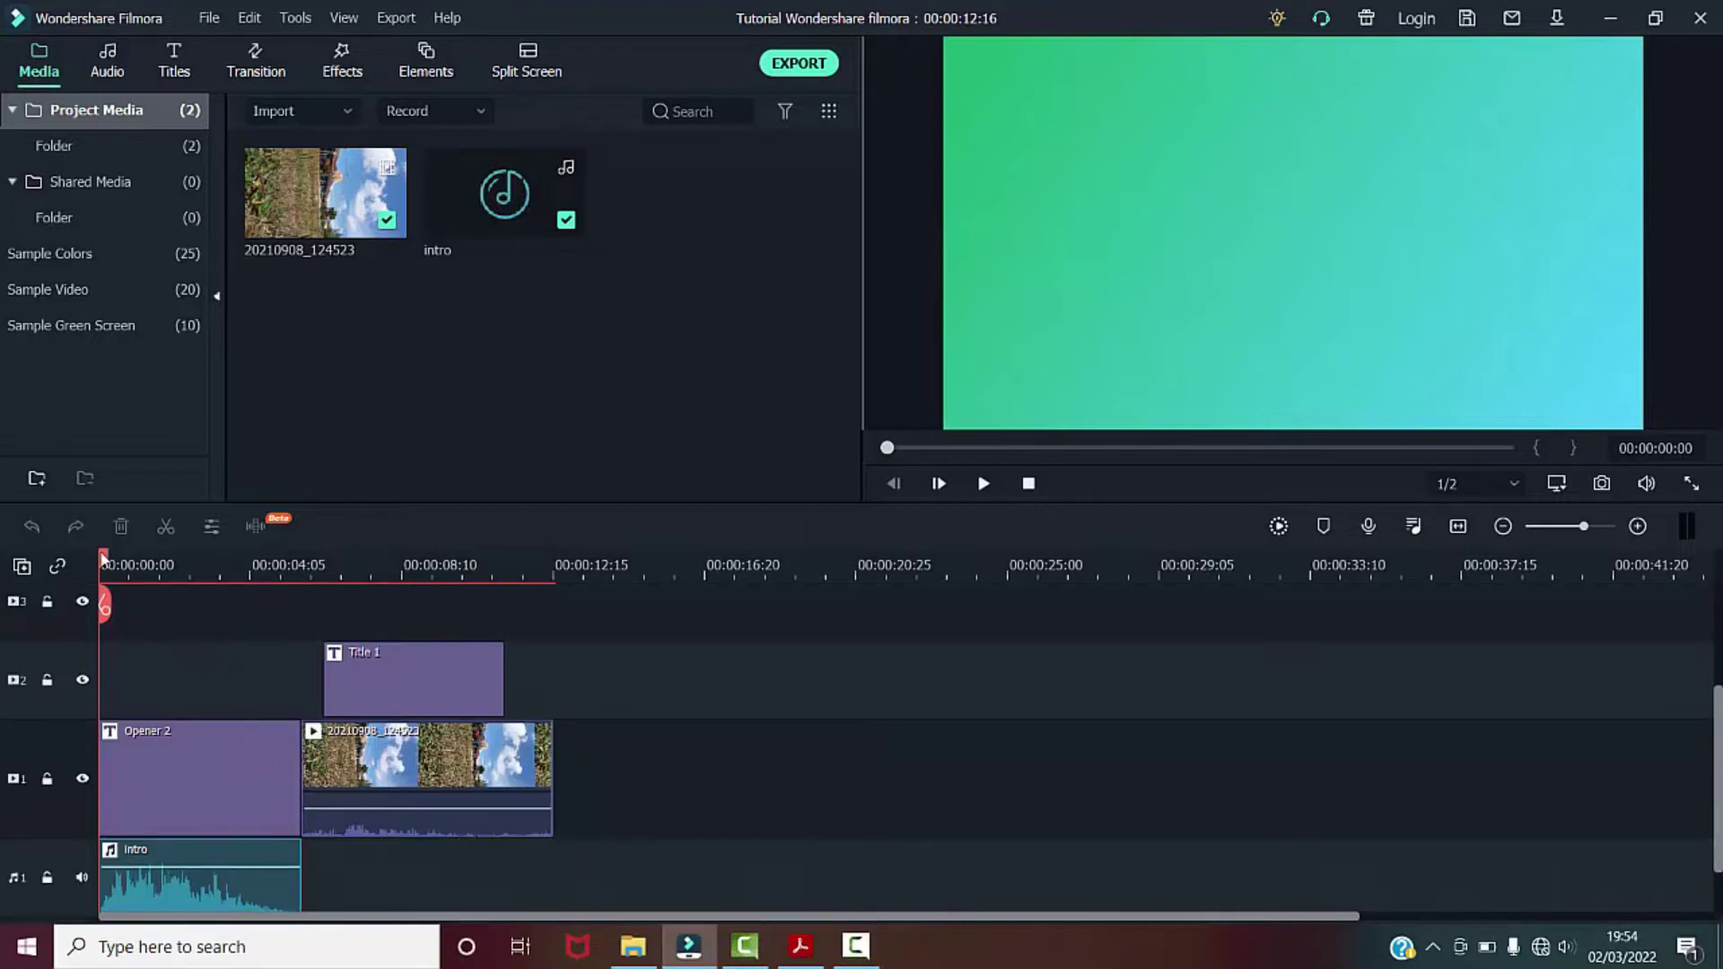
{"action": "left_click", "coordinate": [180, 567]}
{"action": "left_click_drag", "start_coordinate": [148, 659], "coordinate": [235, 857]}
{"action": "scroll", "coordinate": [236, 605], "scroll_direction": "up", "scroll_amount": 2}
{"action": "mouse_move", "coordinate": [192, 560]}
{"action": "left_mouse_down"}
{"action": "mouse_move", "coordinate": [407, 680]}
{"action": "mouse_move", "coordinate": [365, 655]}
{"action": "mouse_move", "coordinate": [481, 874]}
{"action": "left_mouse_up"}
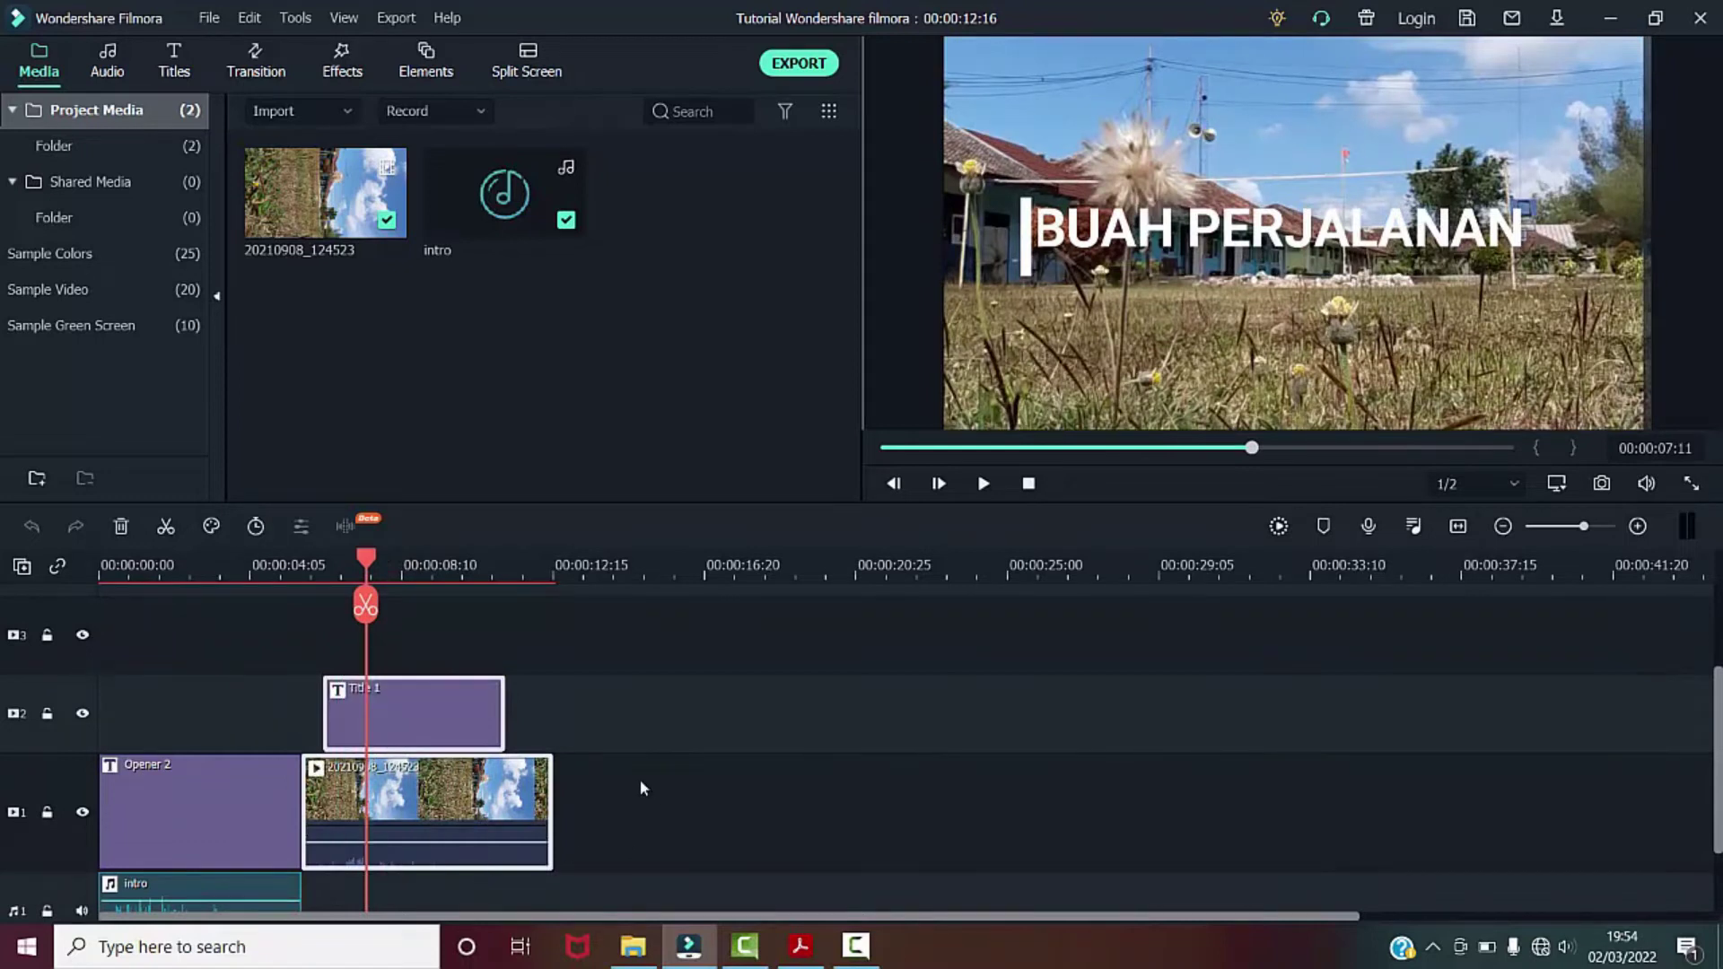
{"action": "left_click", "coordinate": [662, 734]}
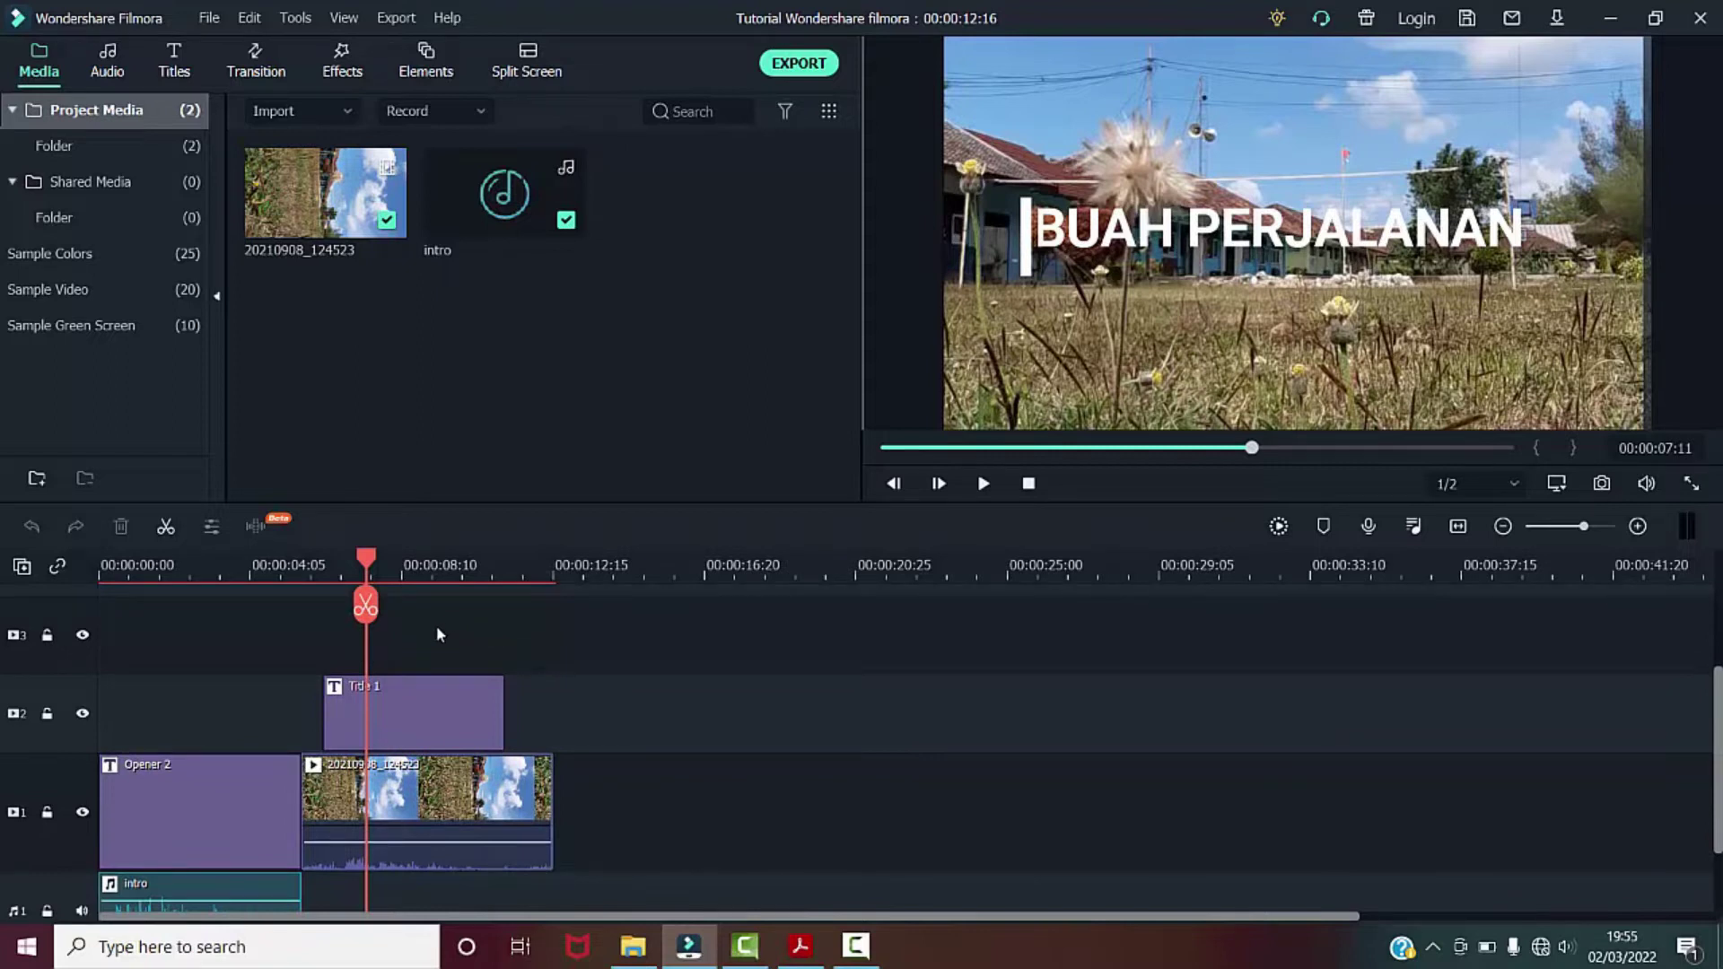
{"action": "left_click_drag", "start_coordinate": [446, 630], "coordinate": [564, 866]}
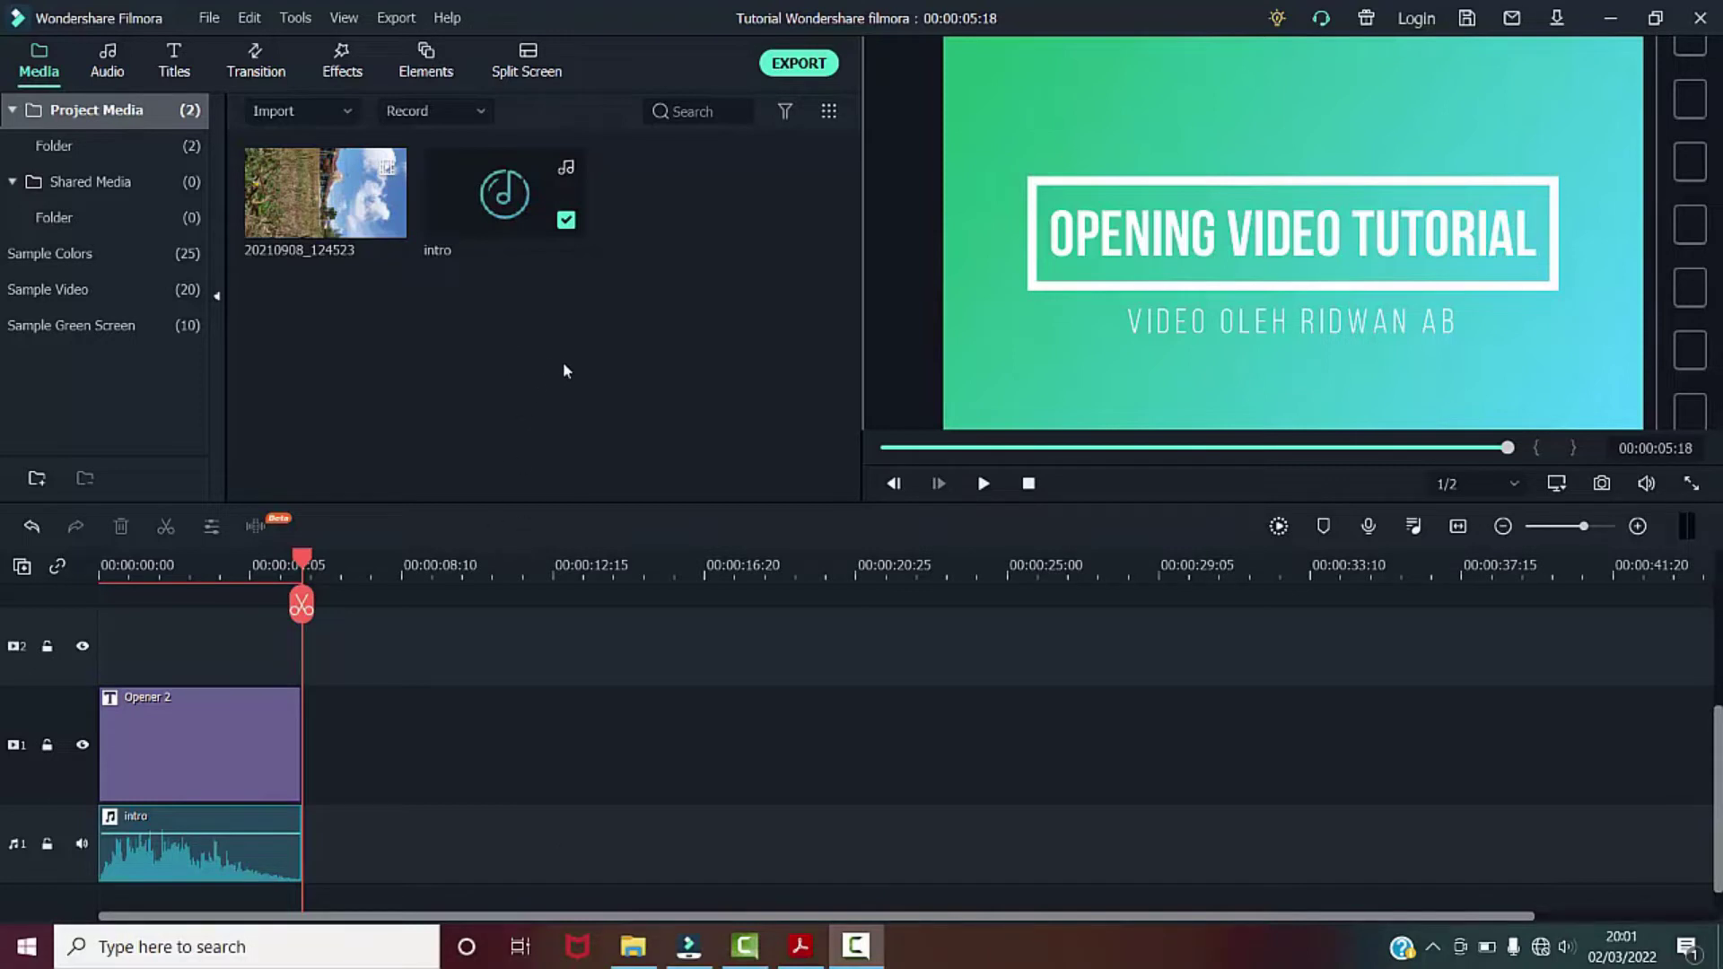
Import Background.jpg from the Bahan Gambar folder into the project media
{"action": "left_click", "coordinate": [514, 392]}
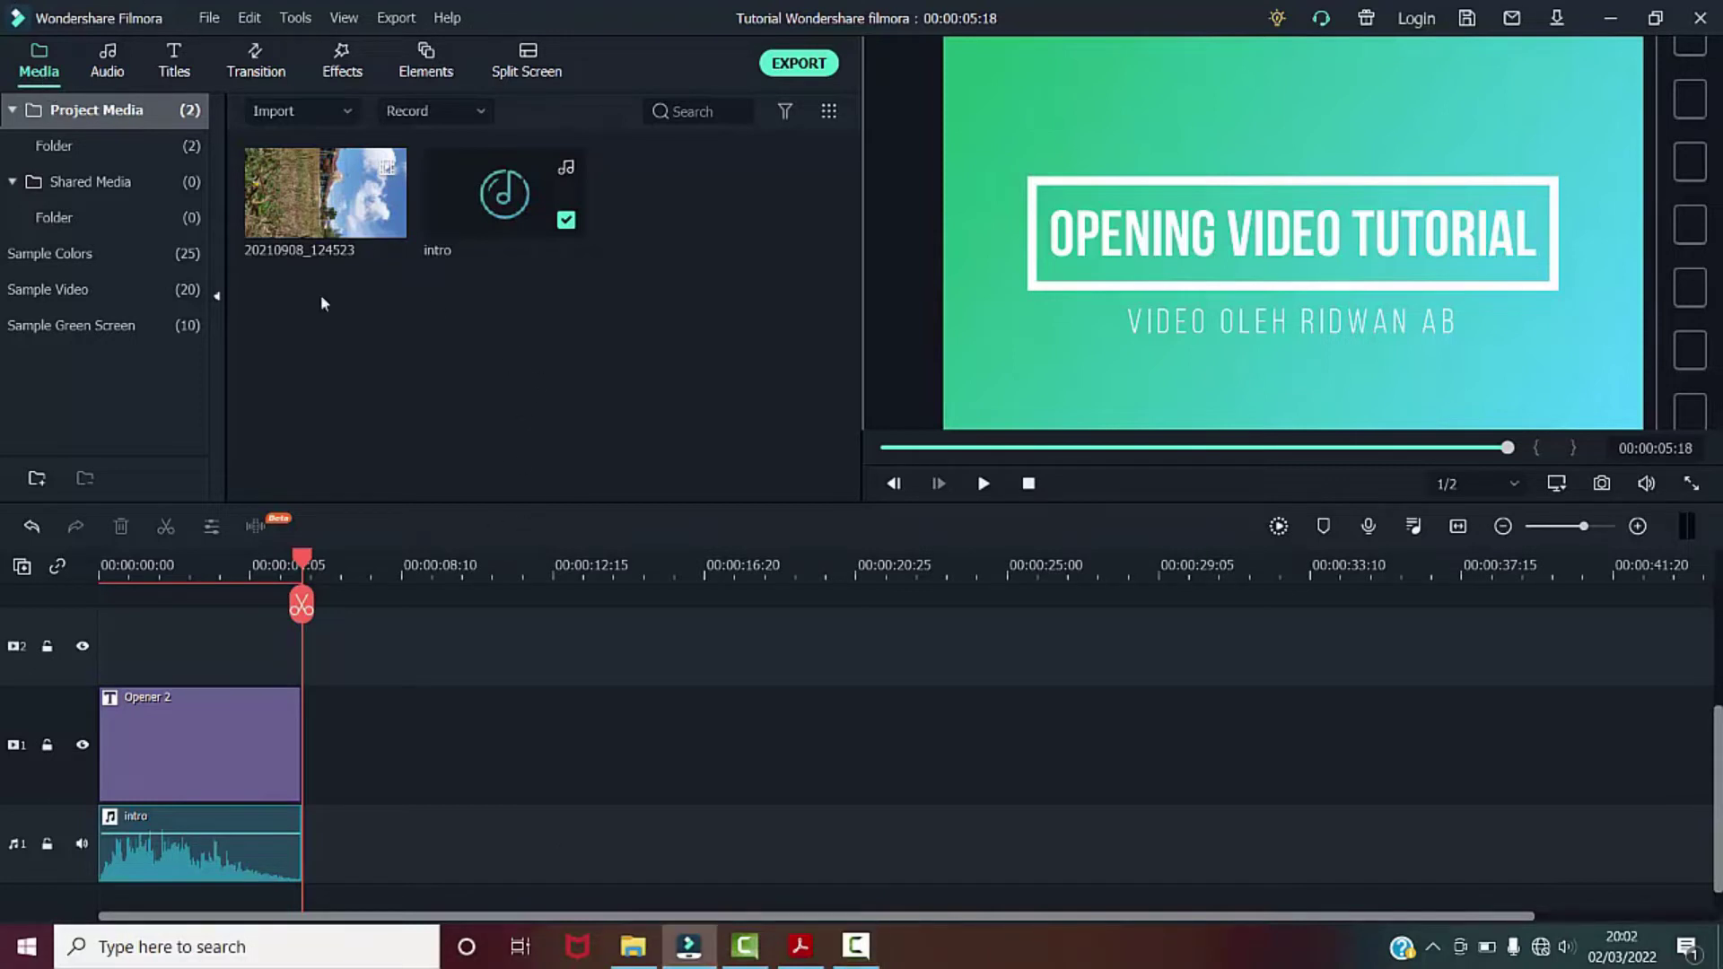
{"action": "right_click", "coordinate": [512, 366]}
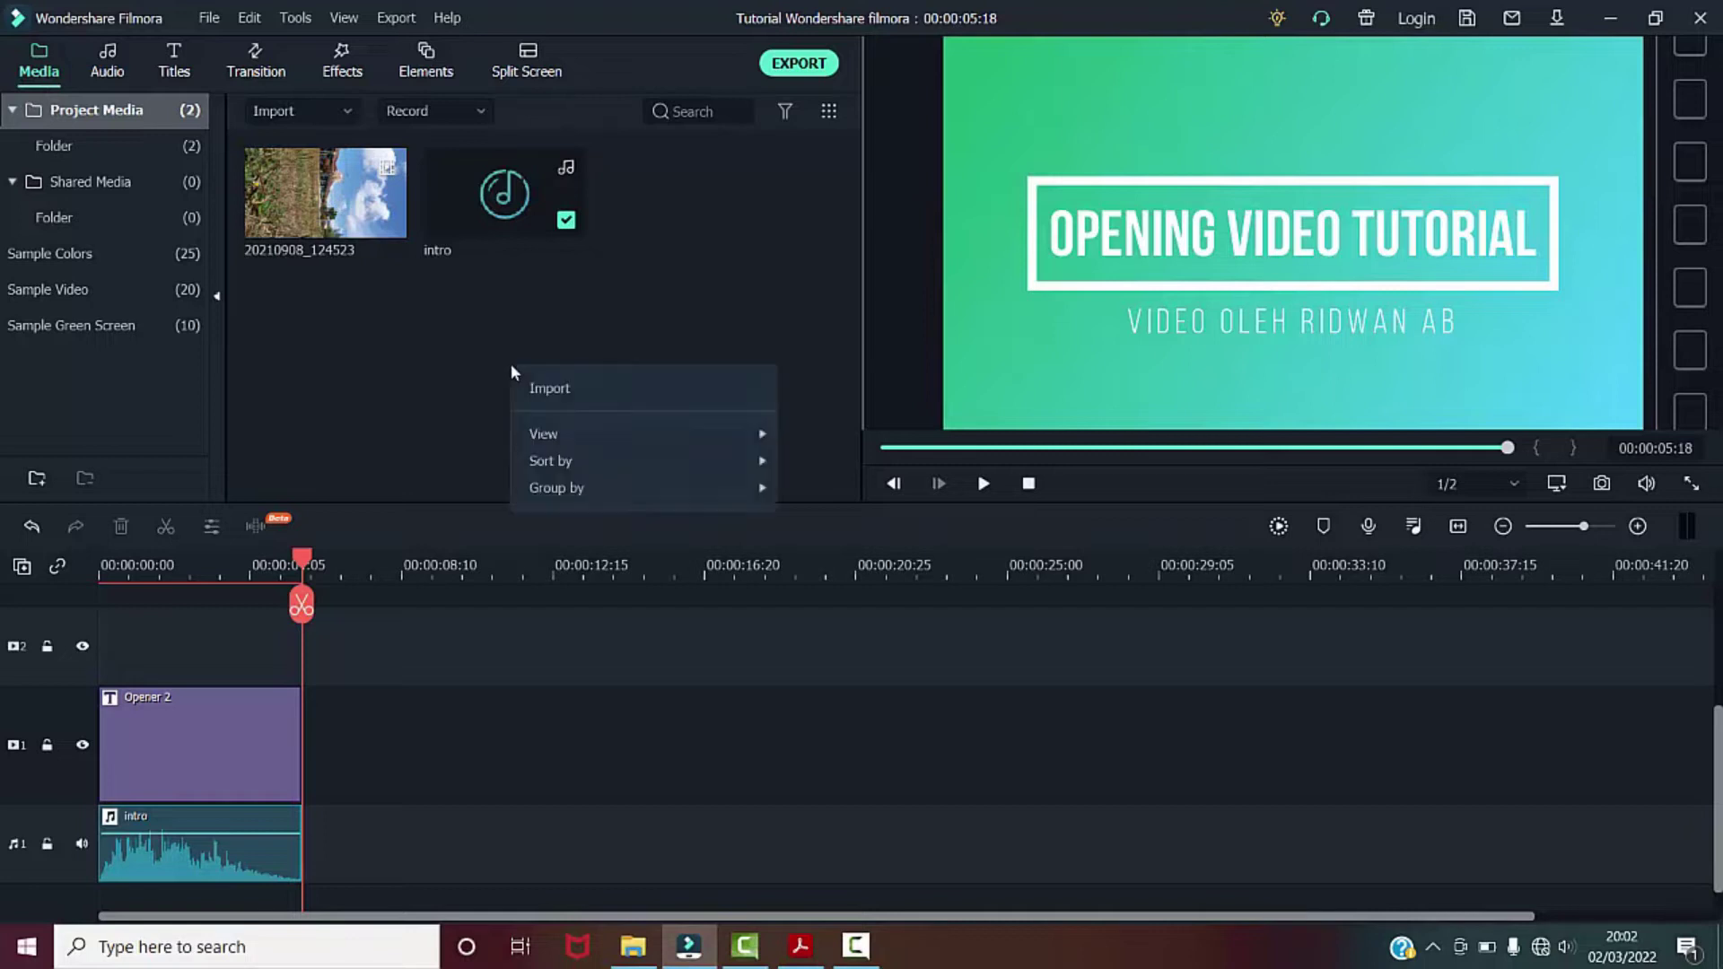
{"action": "left_click", "coordinate": [567, 395]}
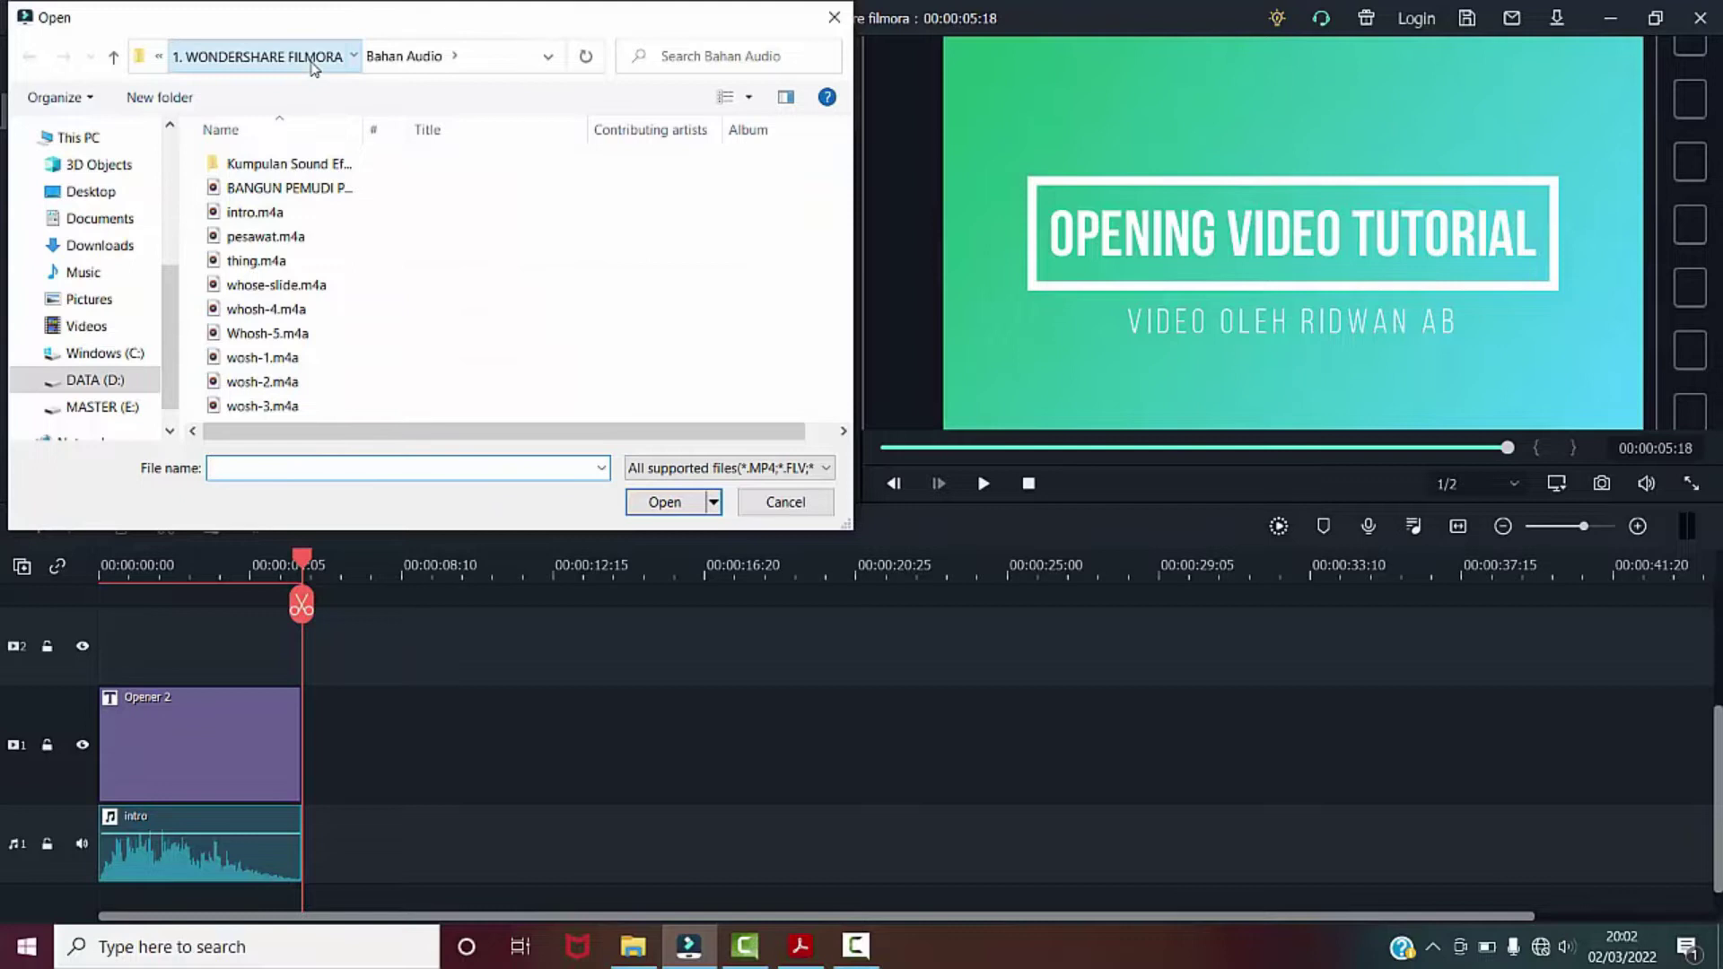
{"action": "left_click", "coordinate": [306, 57]}
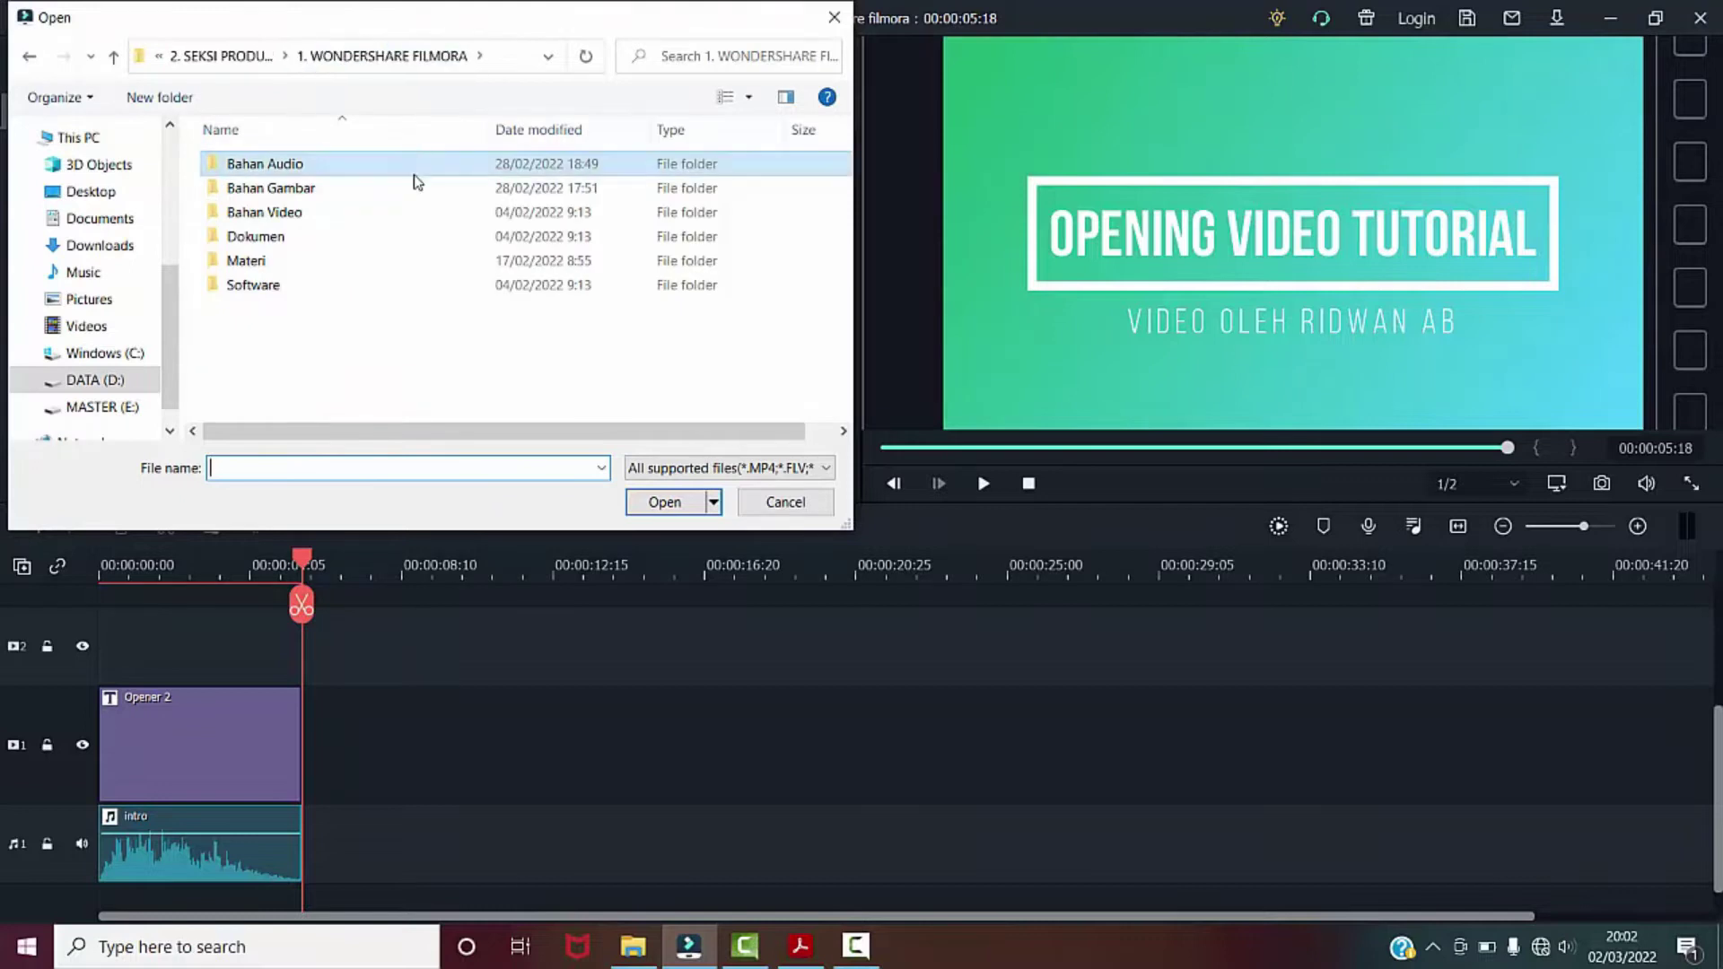
{"action": "double_click", "coordinate": [305, 190]}
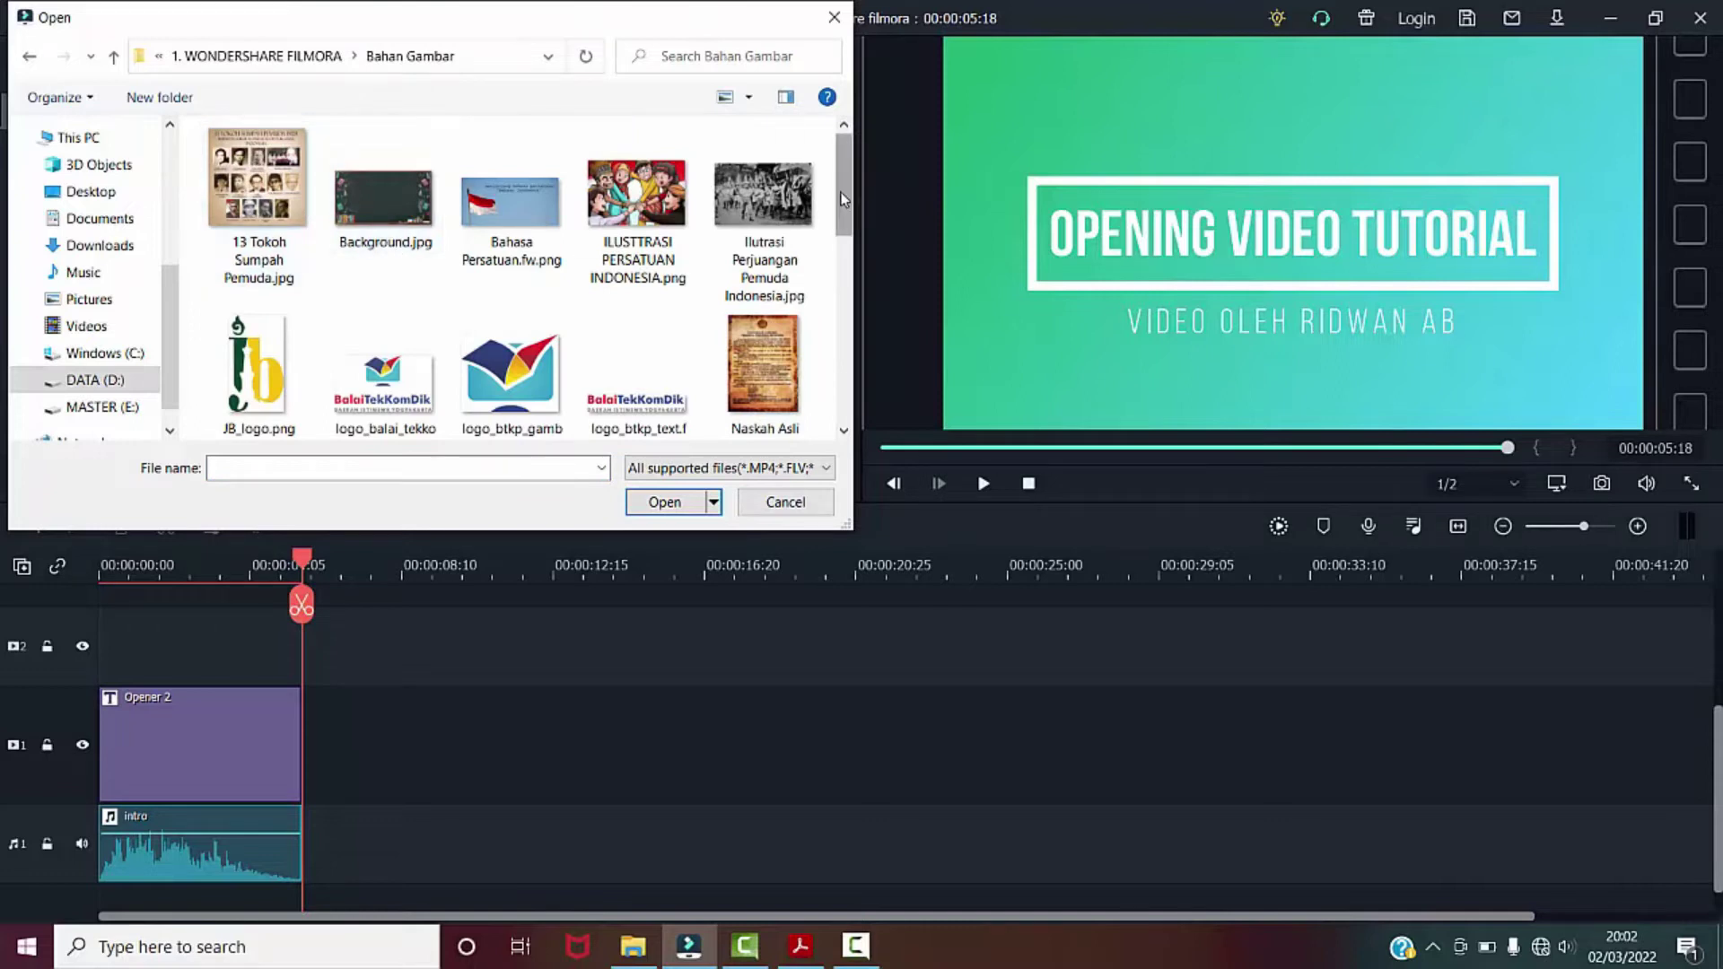
{"action": "left_click", "coordinate": [384, 208]}
{"action": "double_click", "coordinate": [391, 196]}
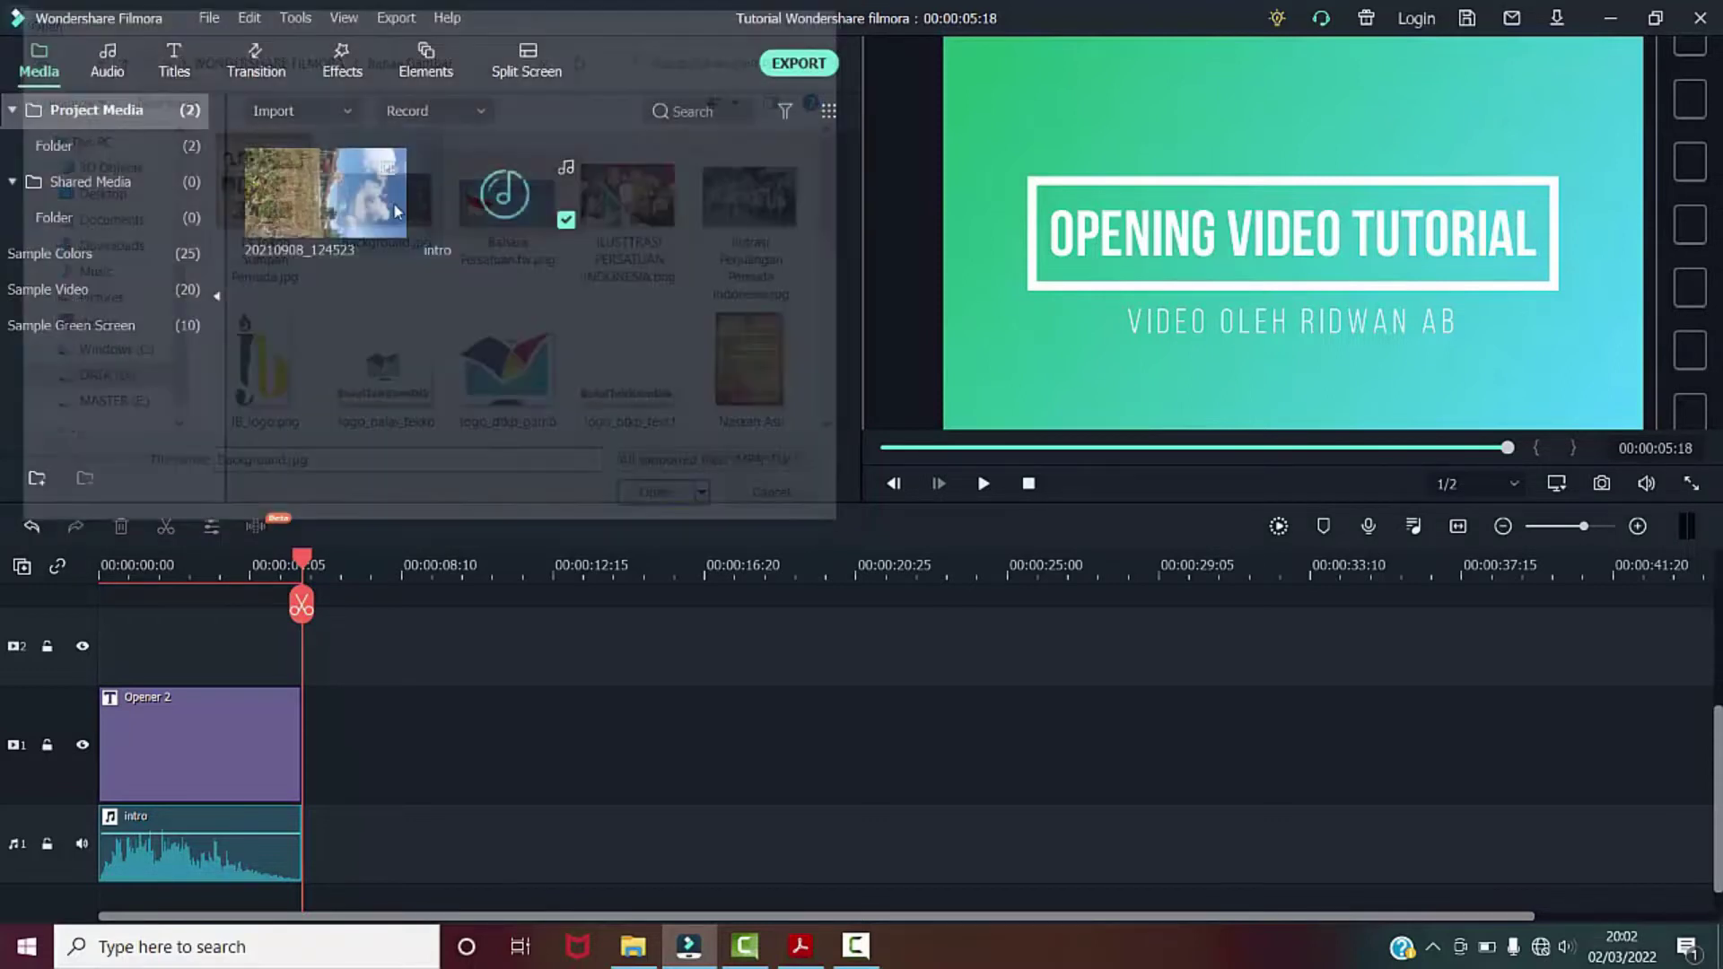
Place the Background image on video track 1 directly after the Opener 2 clip
{"action": "mouse_move", "coordinate": [620, 188]}
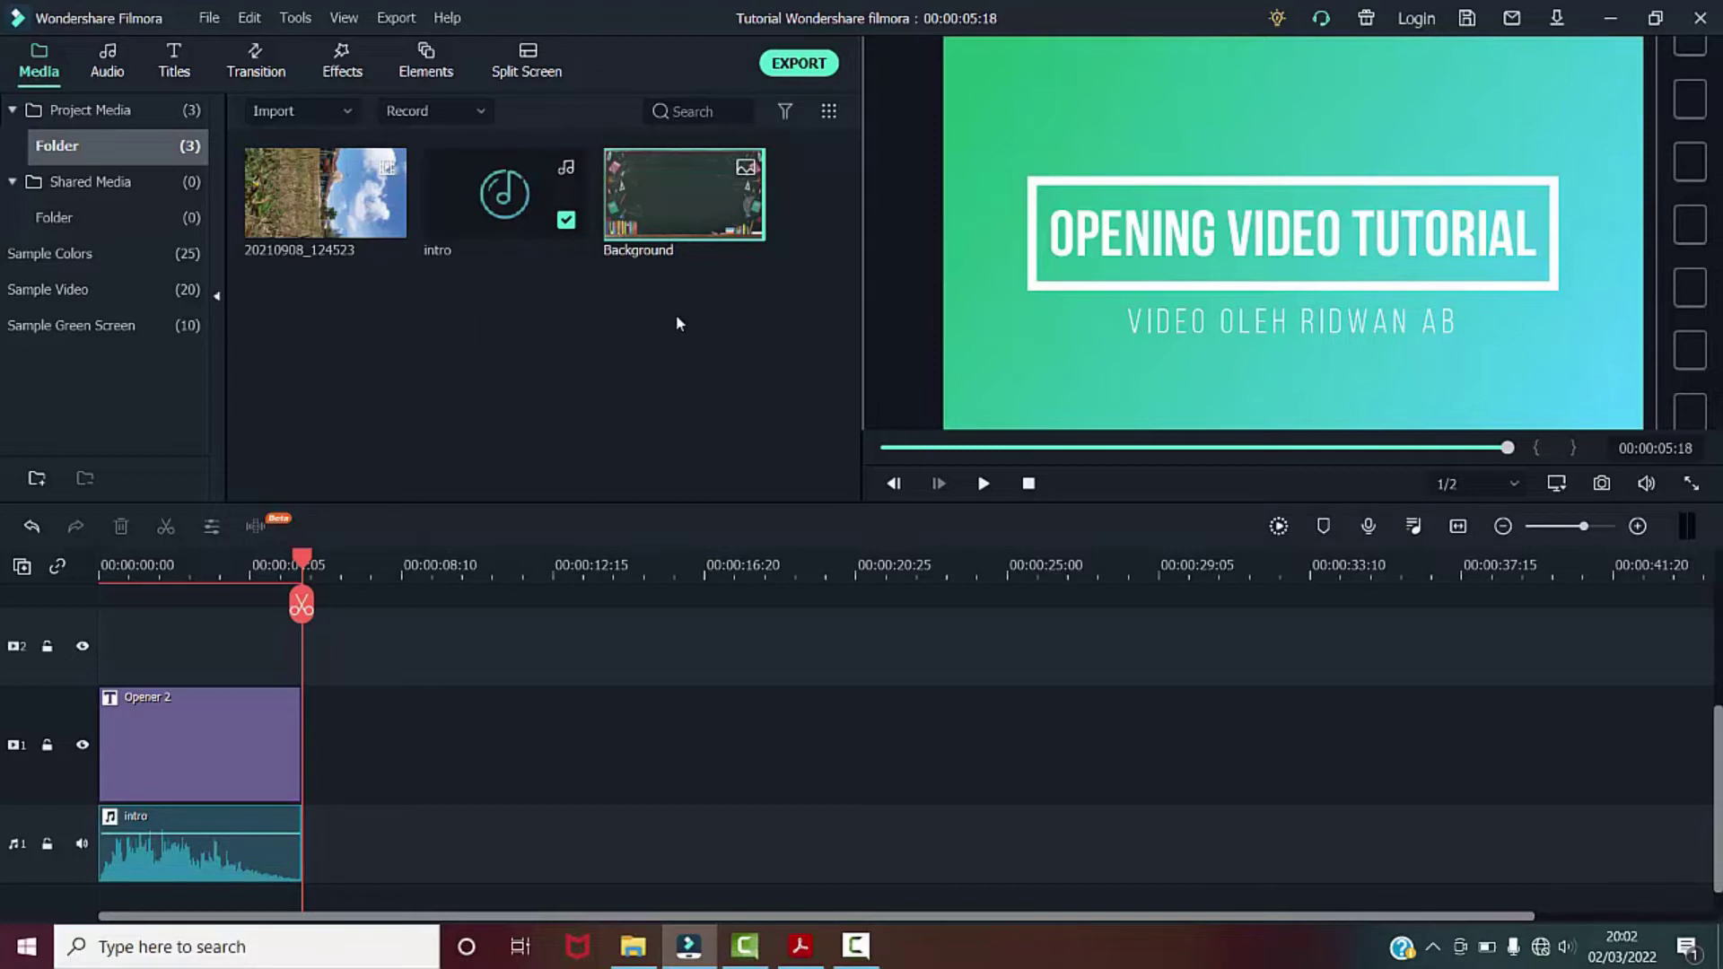
{"action": "mouse_move", "coordinate": [684, 236]}
{"action": "left_click_drag", "start_coordinate": [664, 207], "coordinate": [308, 757]}
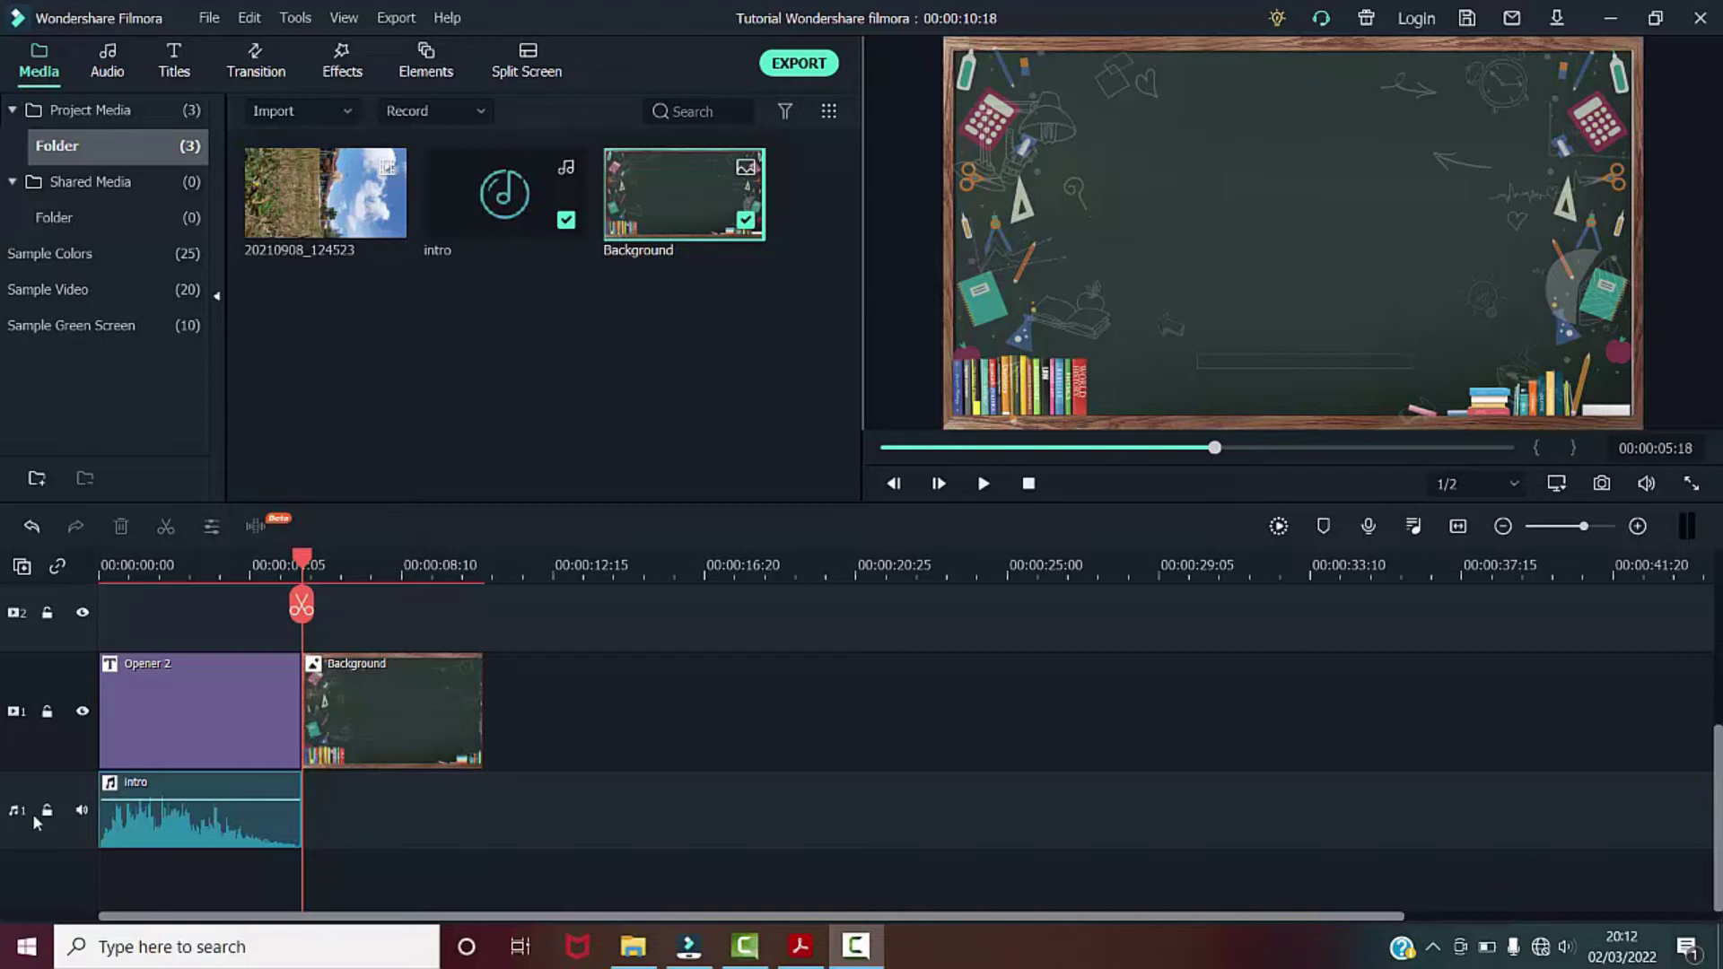
Examine the timeline's audio track and video tracks 1 to 4, including the intro, Opener 2 and Background clips
{"action": "left_click", "coordinate": [177, 830]}
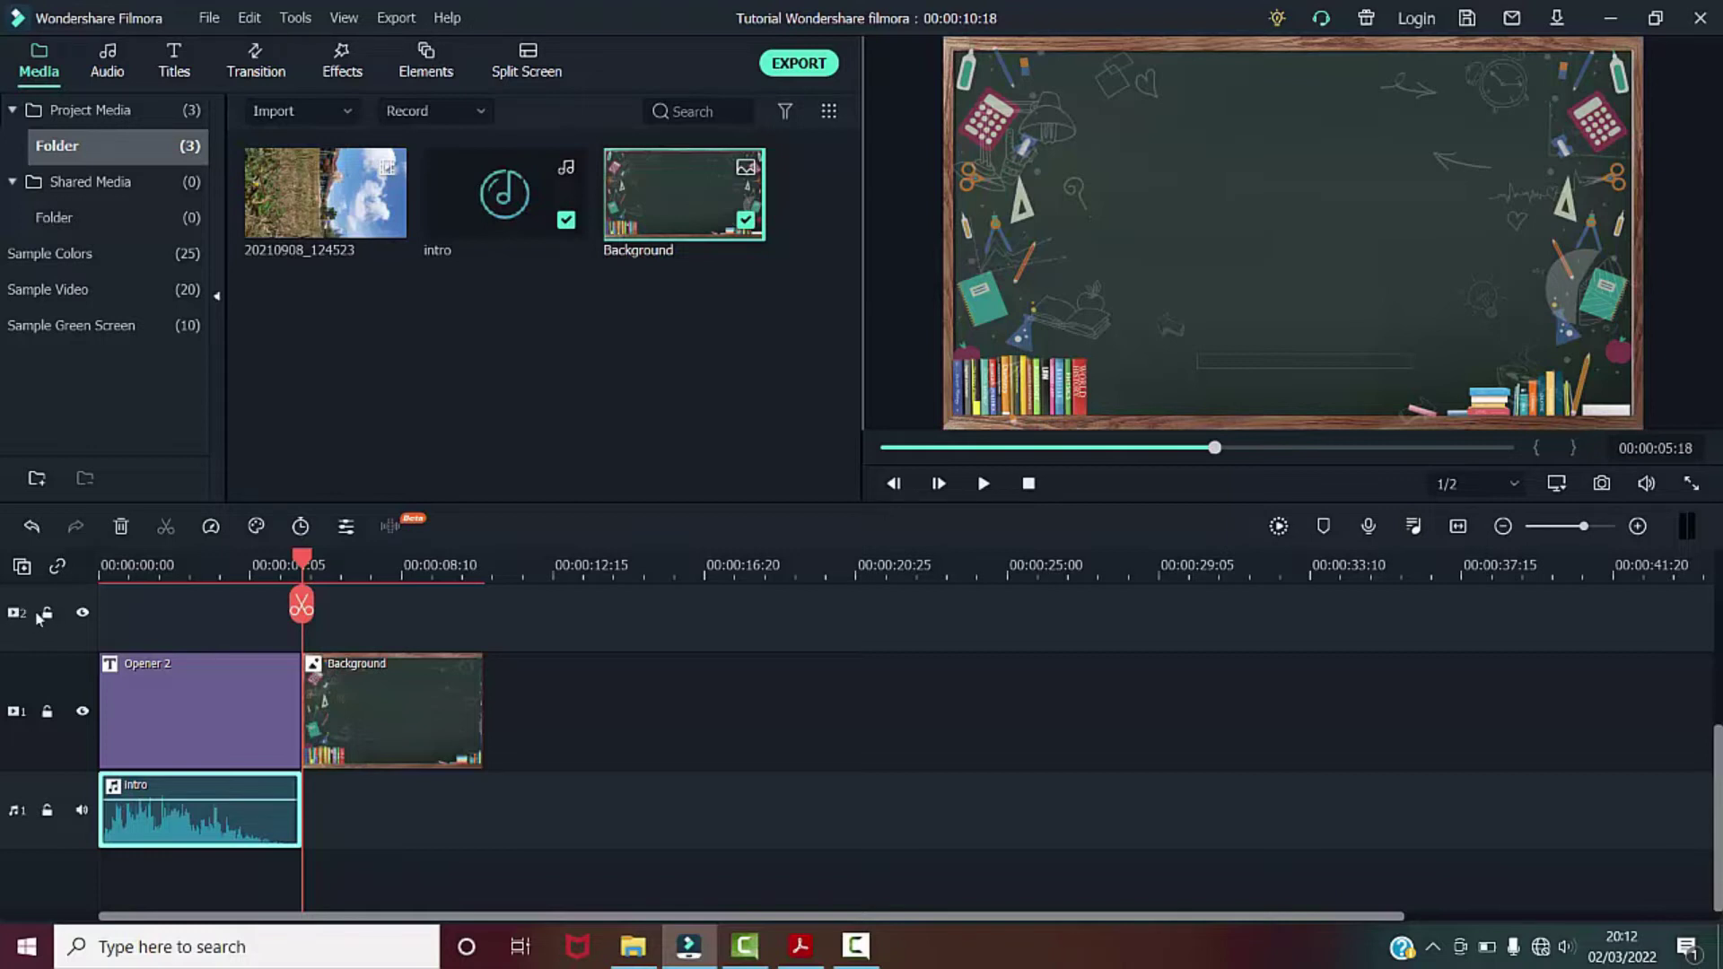
{"action": "left_click", "coordinate": [237, 719]}
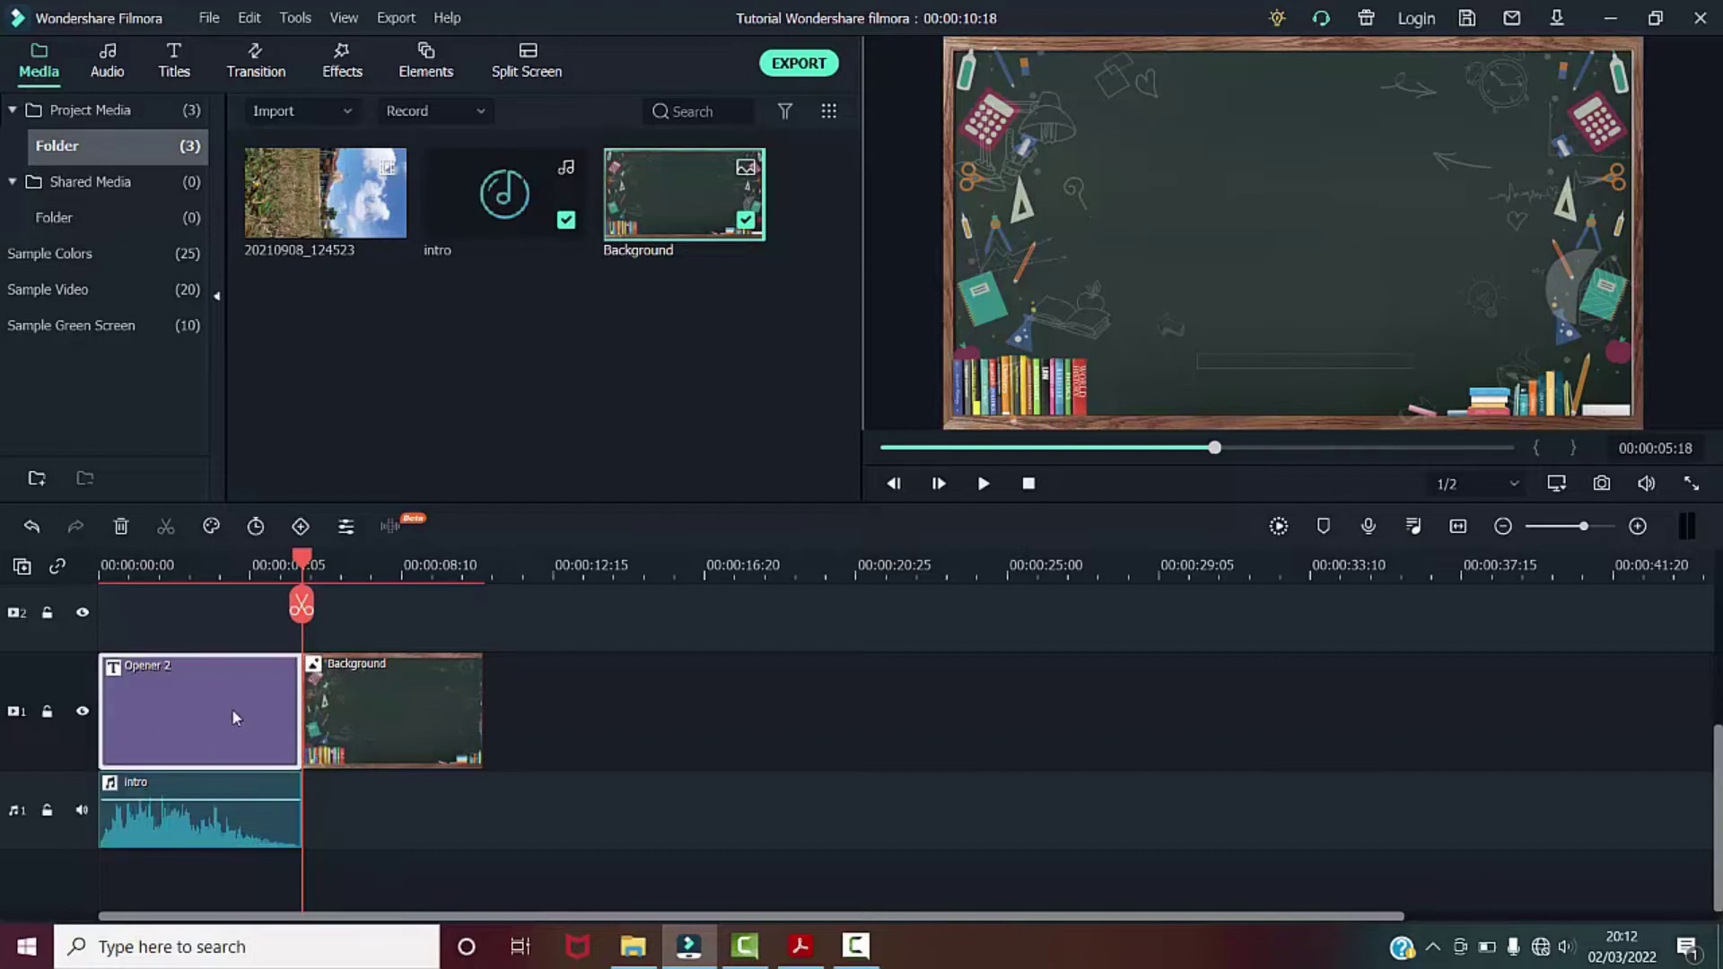
{"action": "left_click", "coordinate": [211, 612]}
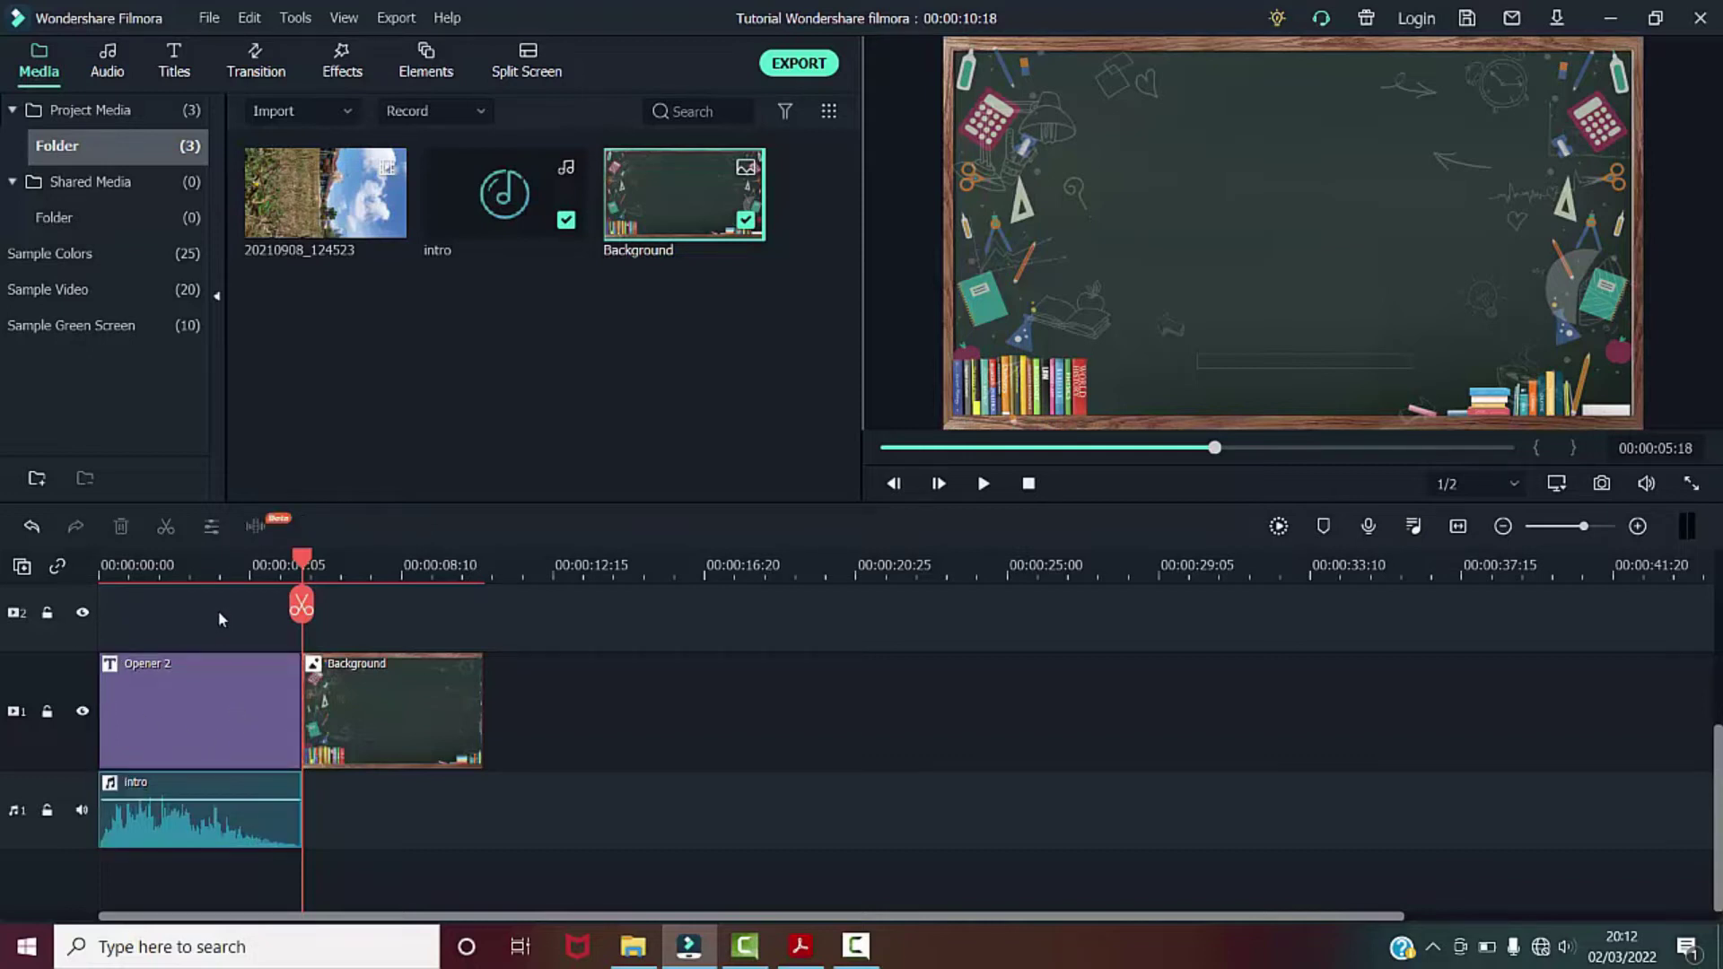
{"action": "left_click", "coordinate": [341, 689]}
{"action": "left_click", "coordinate": [15, 693]}
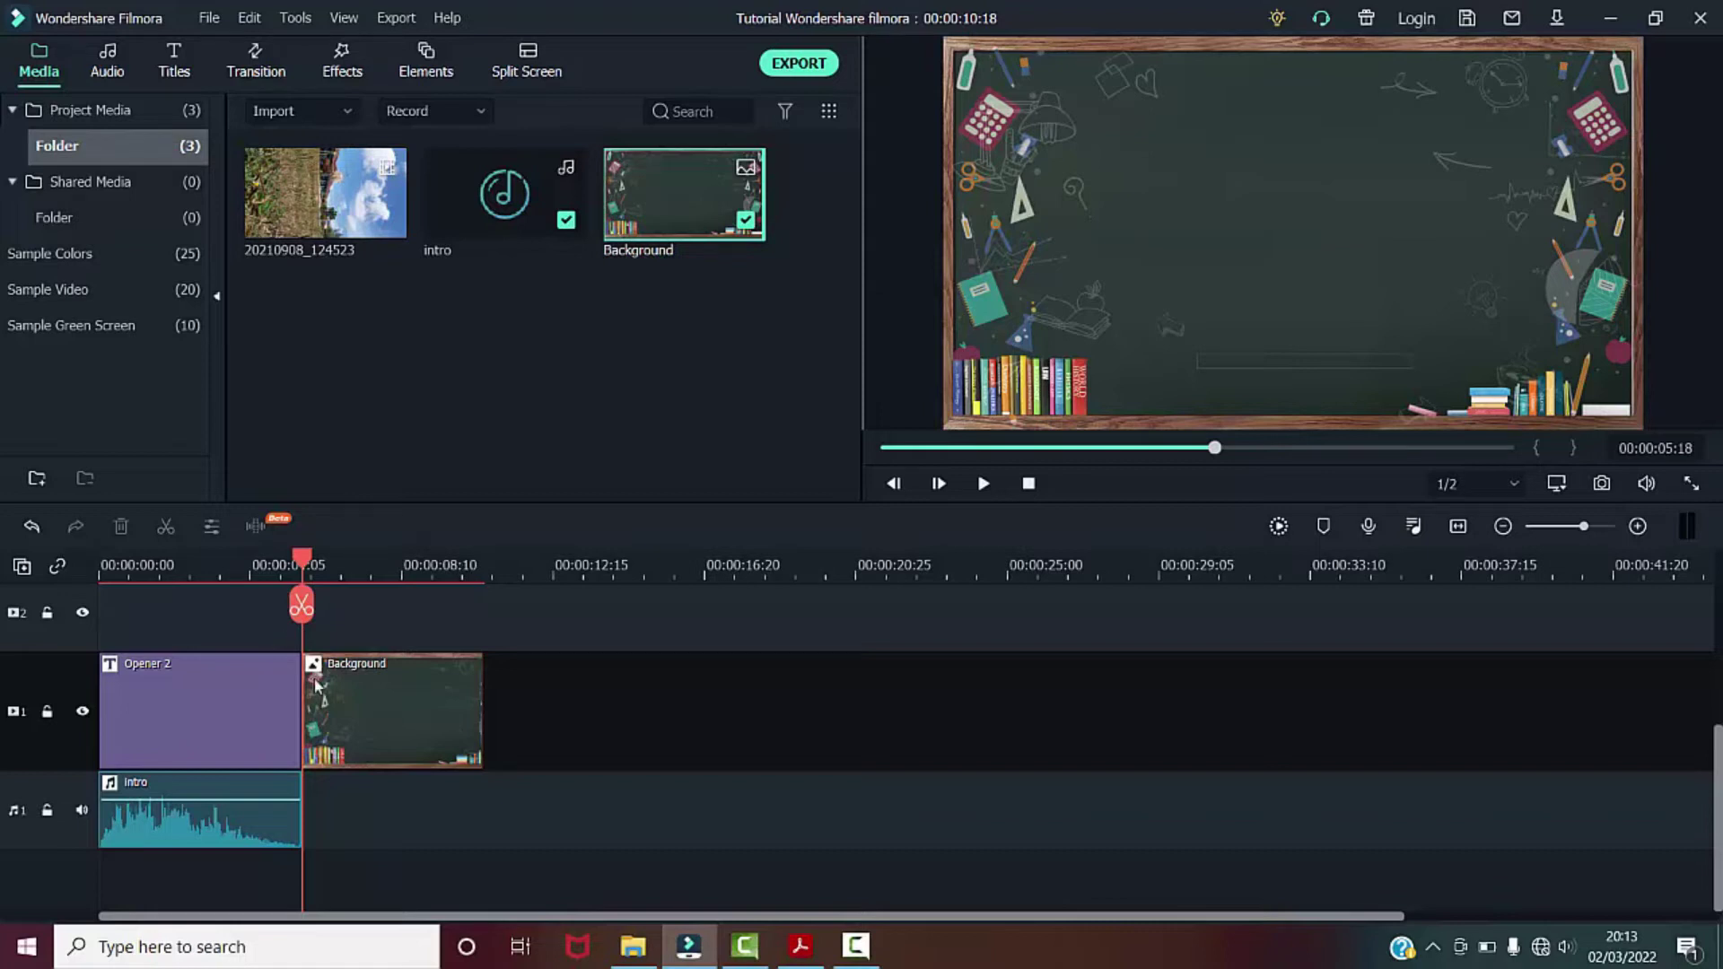
{"action": "scroll", "coordinate": [490, 711], "scroll_direction": "up", "scroll_amount": 3}
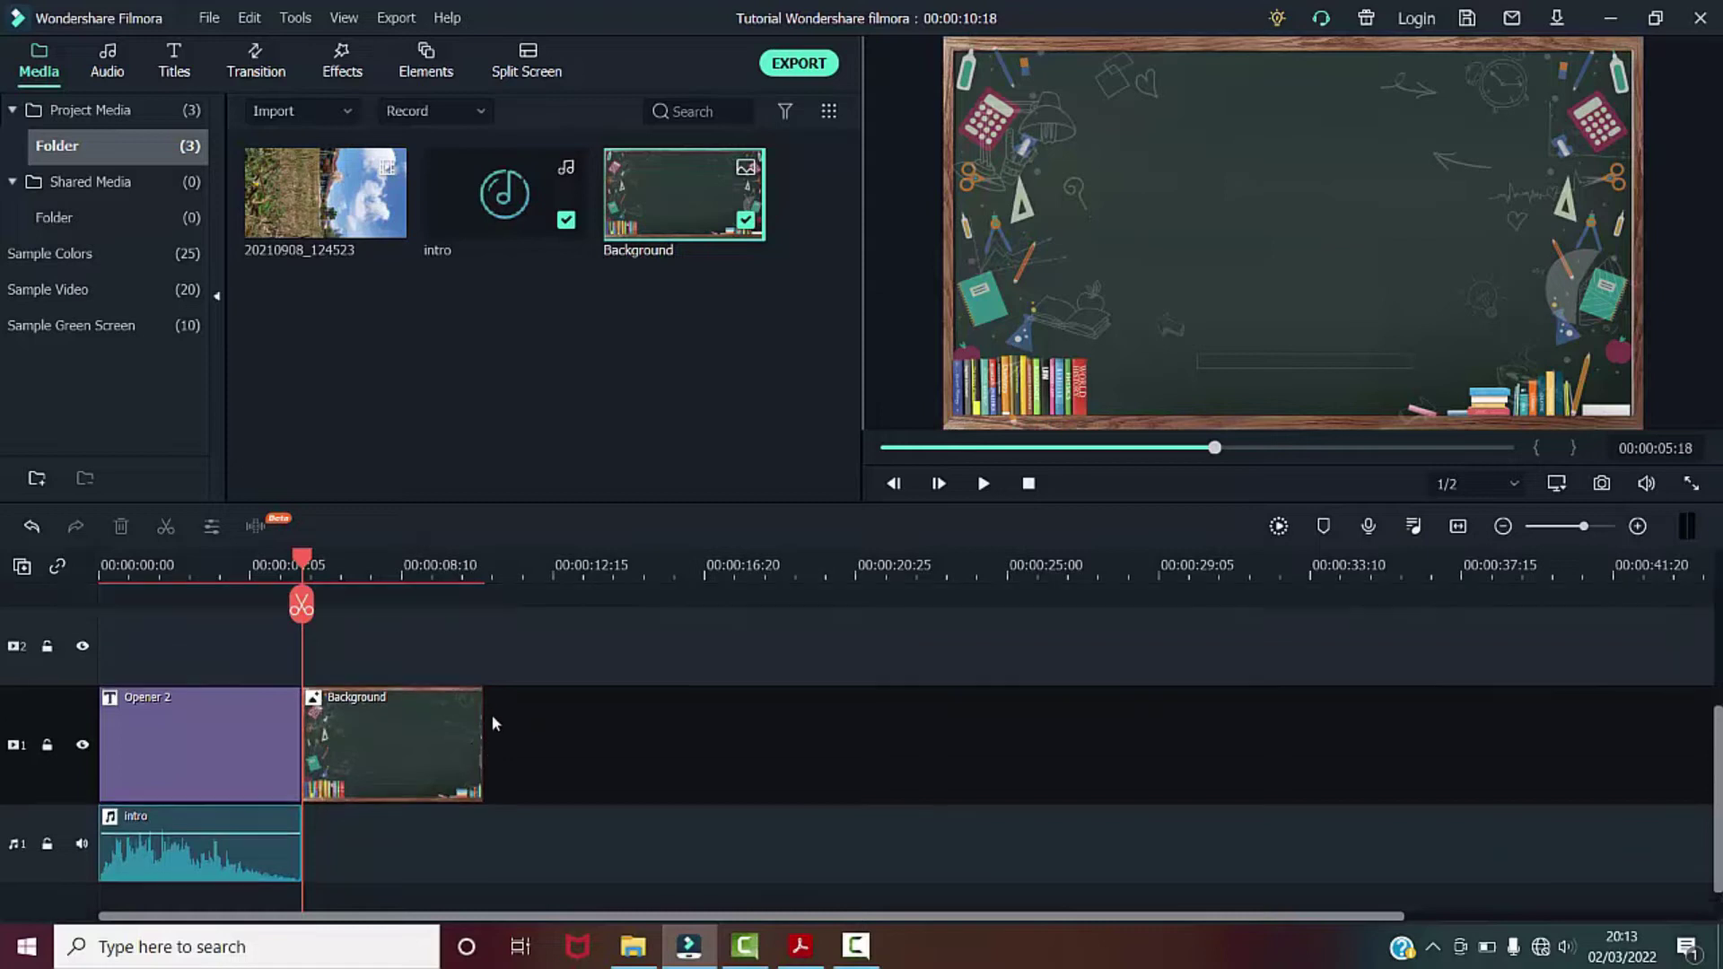
{"action": "scroll", "coordinate": [474, 708], "scroll_direction": "up", "scroll_amount": 1}
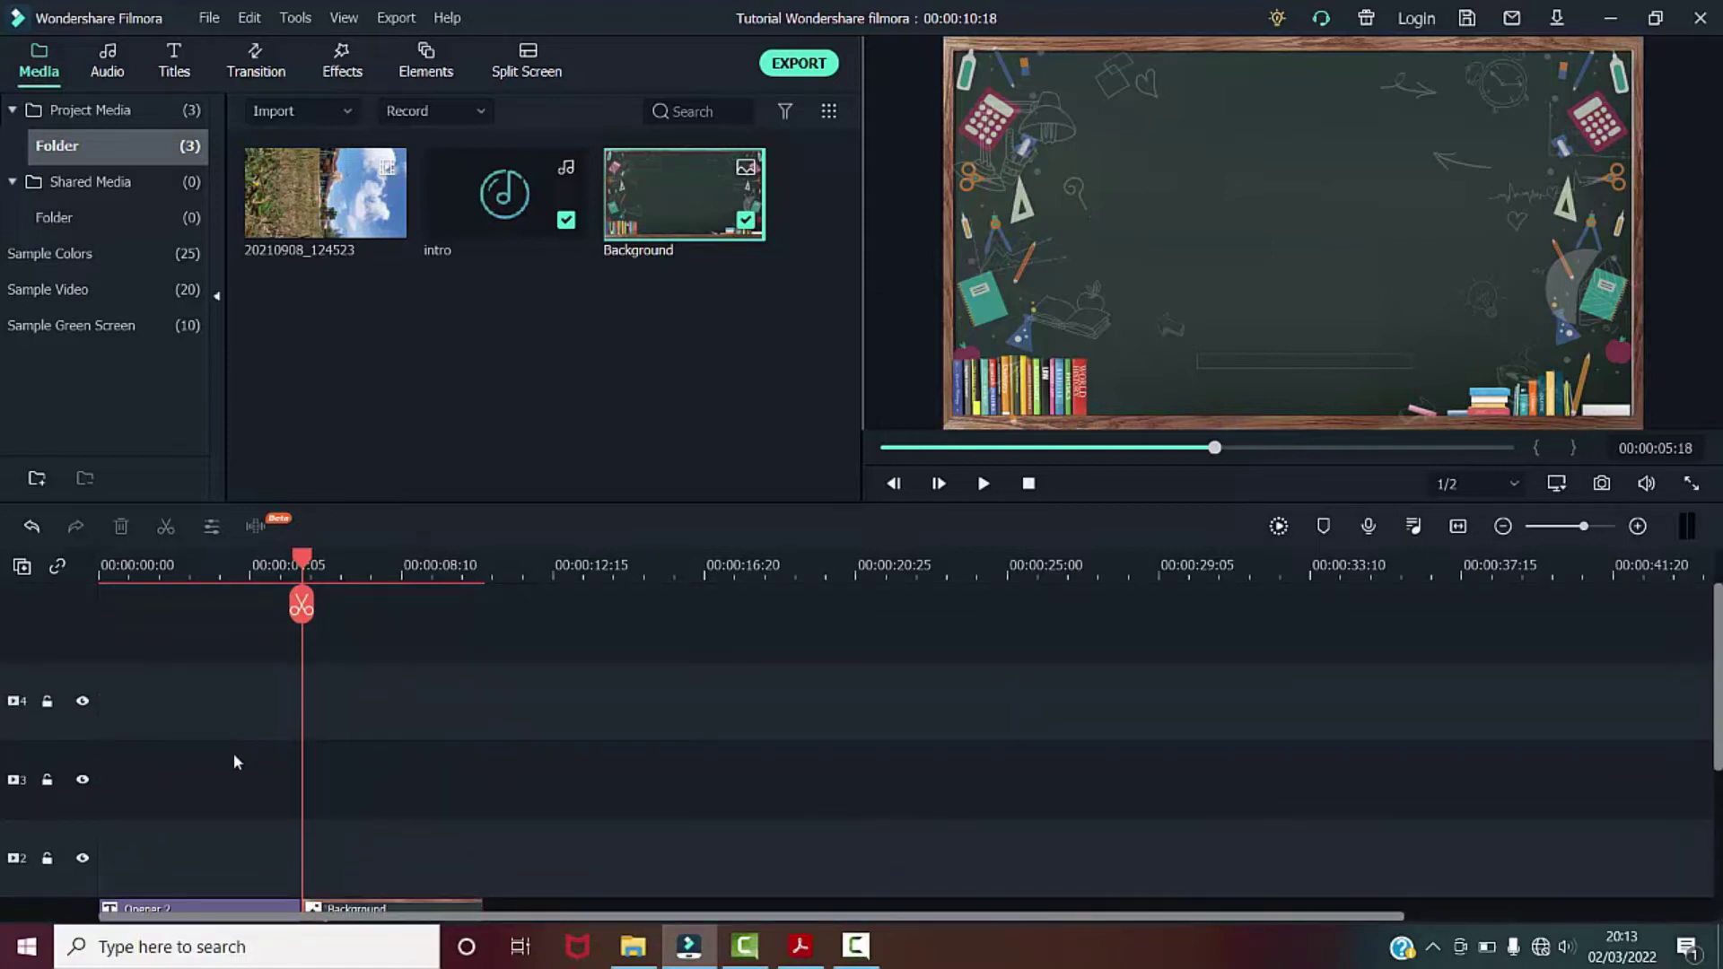
{"action": "scroll", "coordinate": [229, 764], "scroll_direction": "down", "scroll_amount": 2}
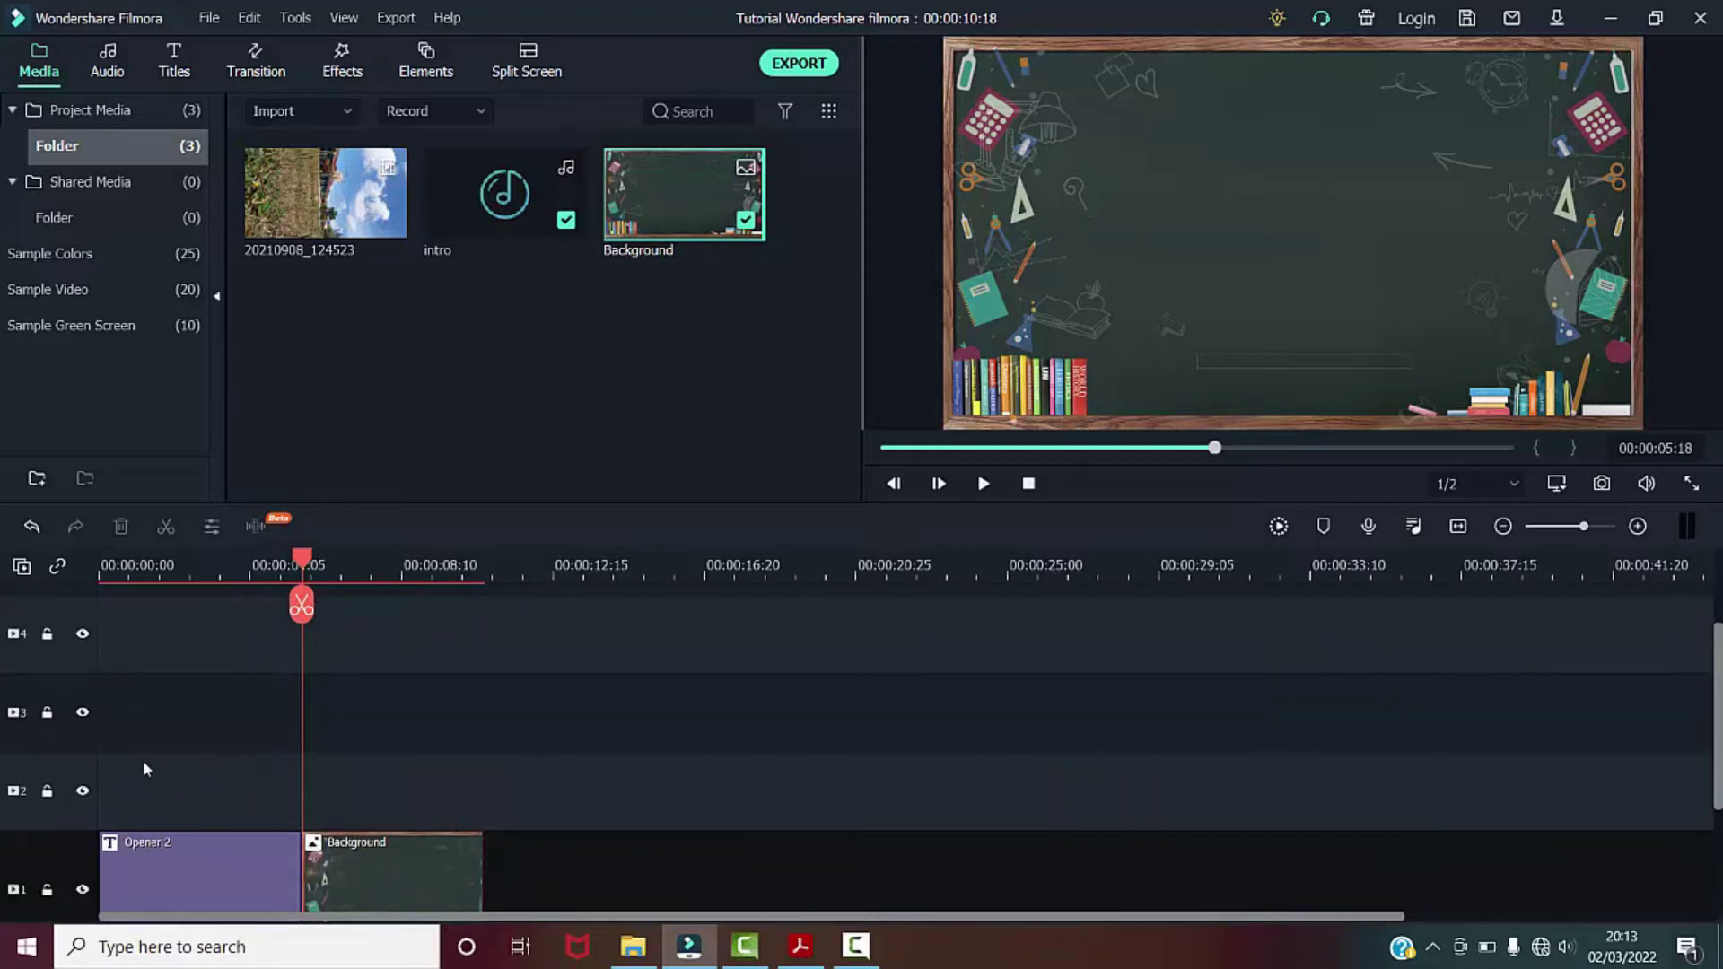
{"action": "scroll", "coordinate": [32, 765], "scroll_direction": "up", "scroll_amount": 1}
{"action": "scroll", "coordinate": [299, 817], "scroll_direction": "up", "scroll_amount": 1}
{"action": "scroll", "coordinate": [302, 814], "scroll_direction": "down", "scroll_amount": 1}
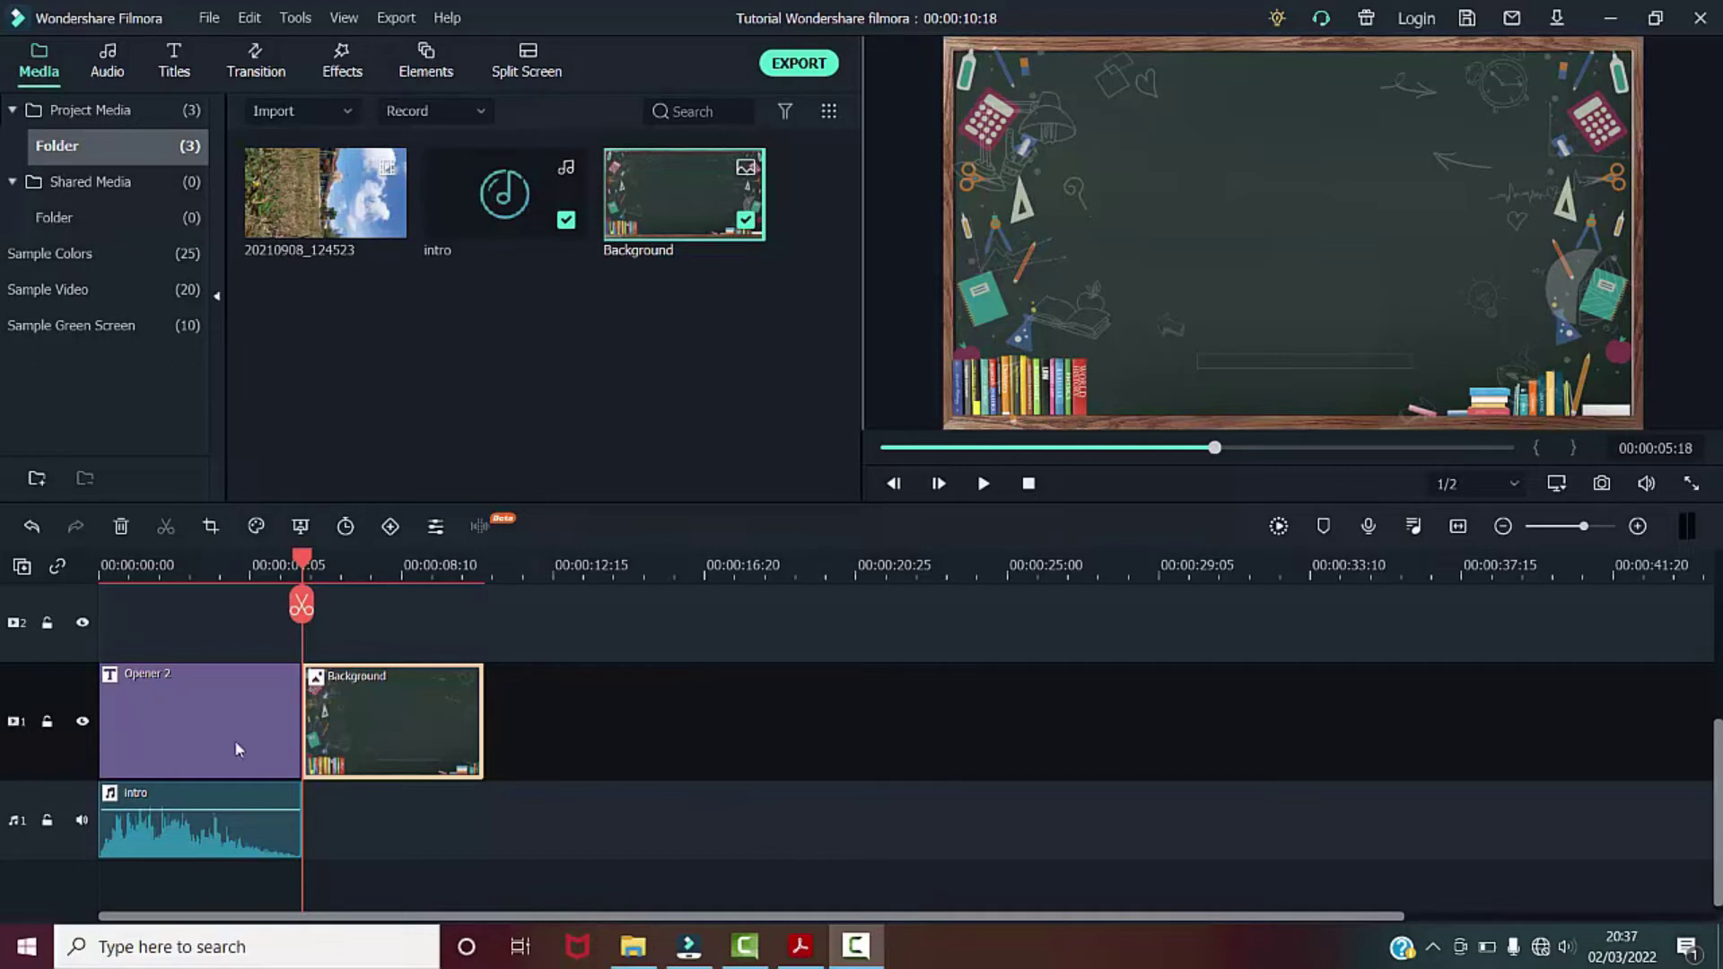
Select the Background clip on video track 1 and move the playhead within it to 00:00:06:22
{"action": "left_click", "coordinate": [363, 723]}
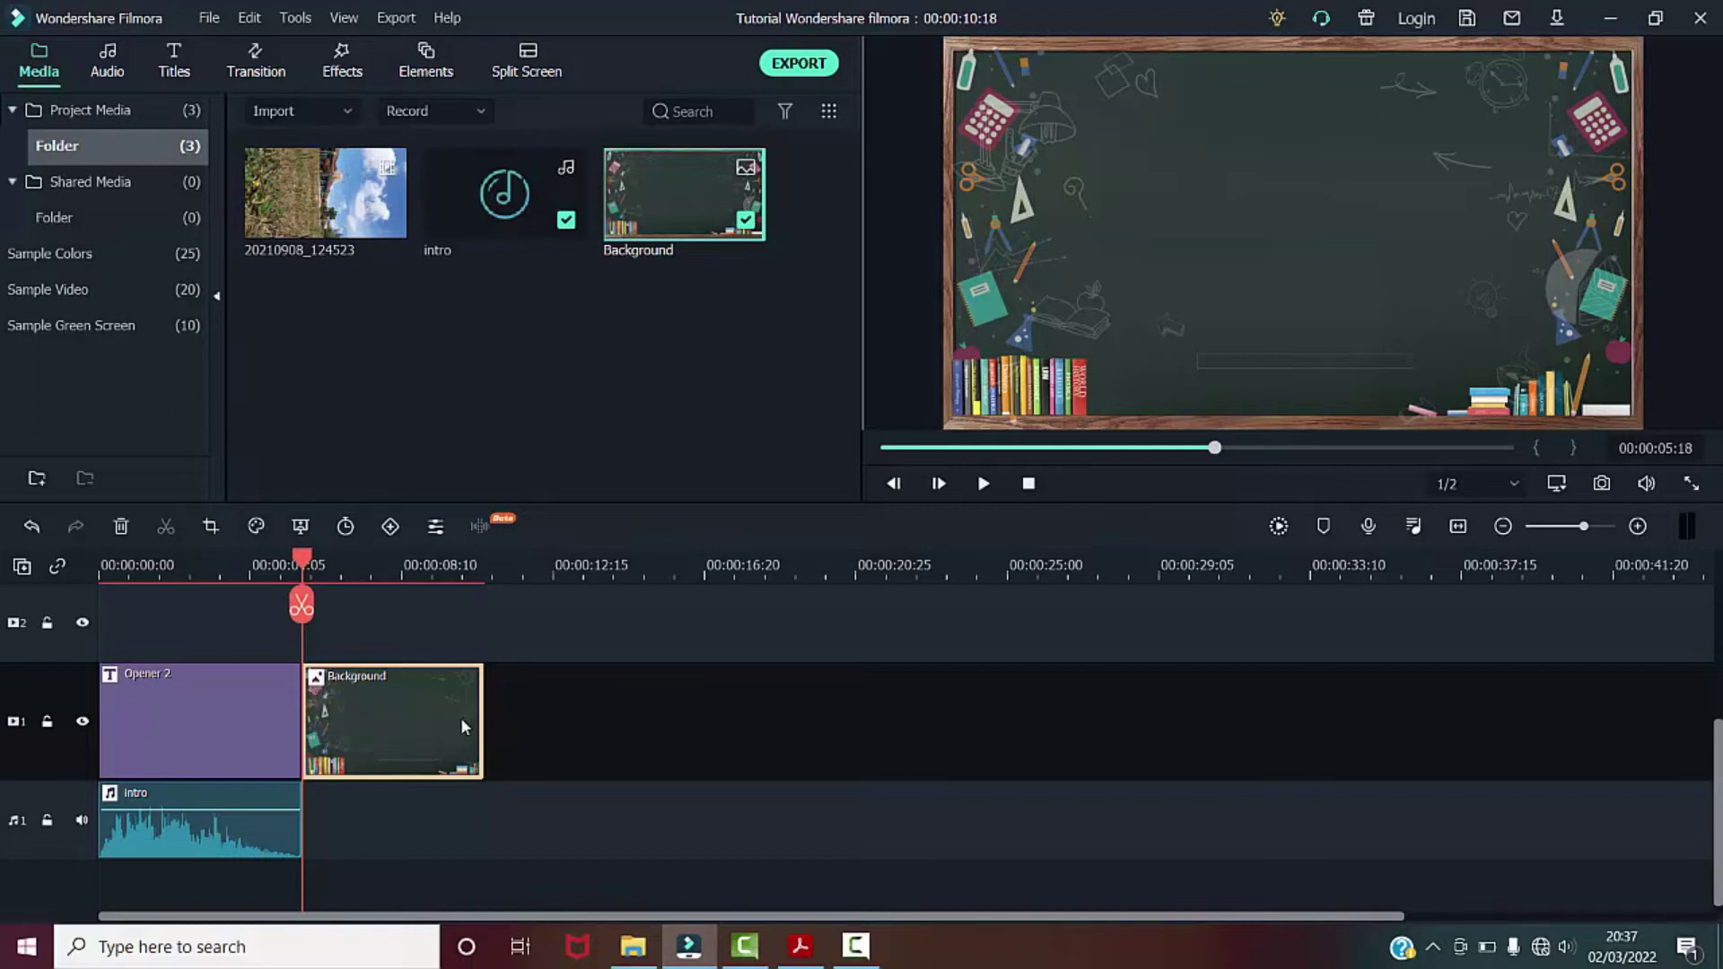
{"action": "scroll", "coordinate": [461, 718], "scroll_direction": "up", "scroll_amount": 1}
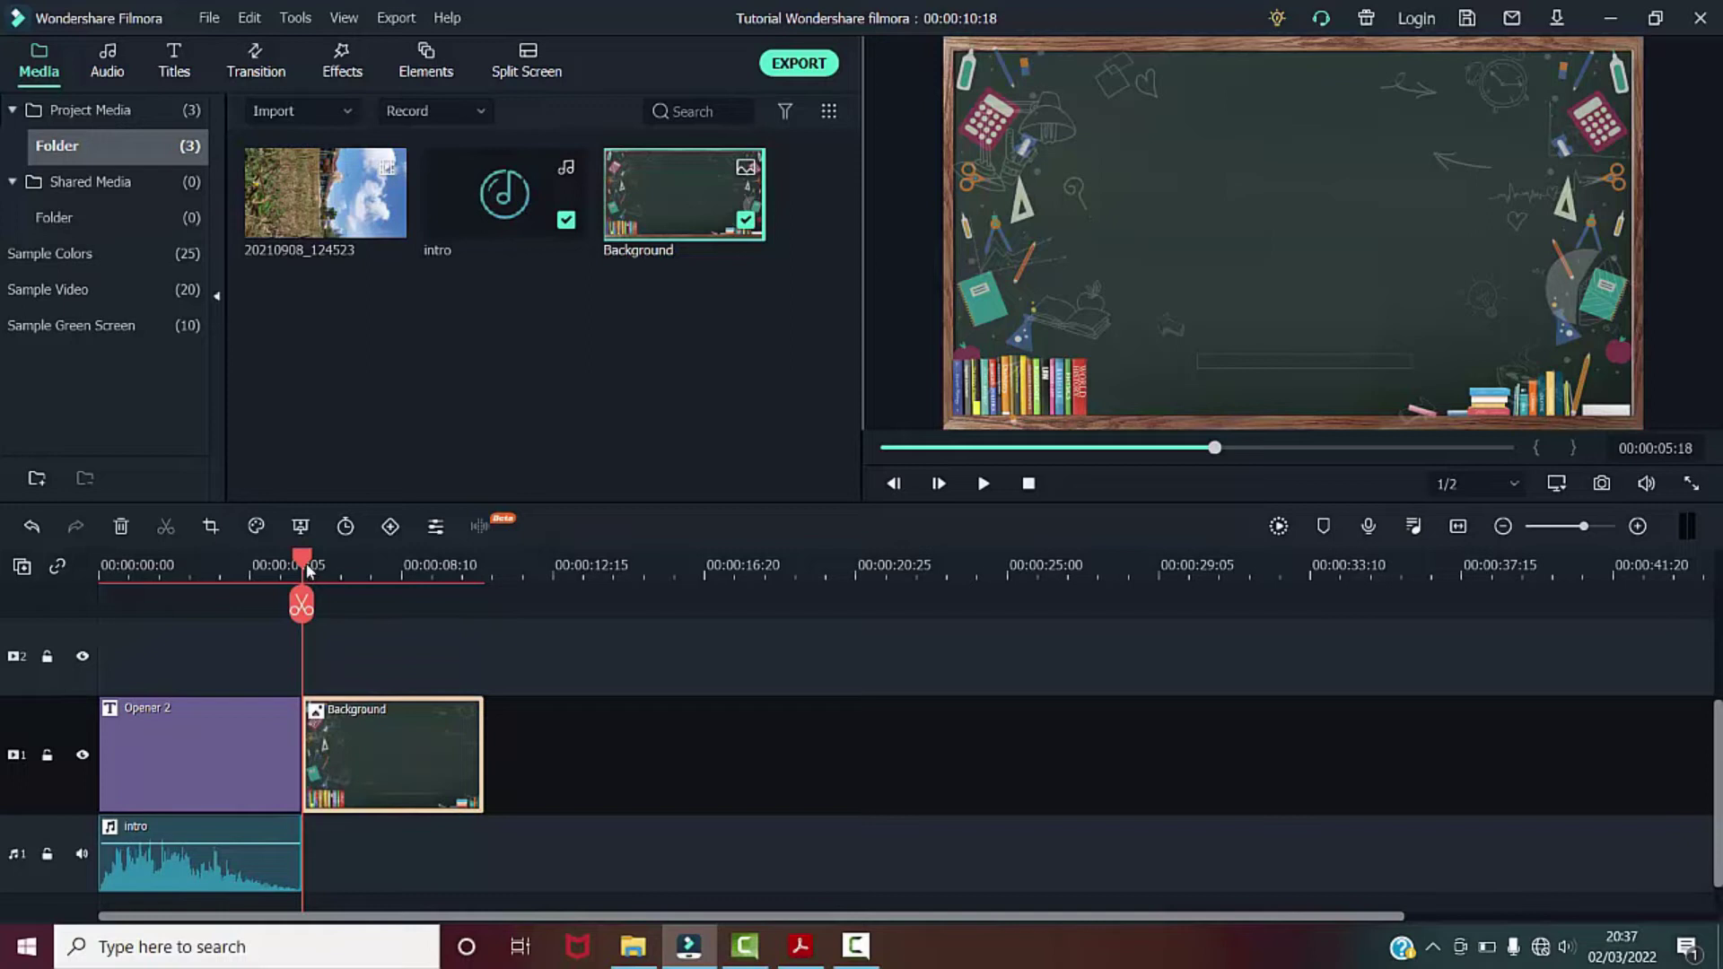
{"action": "left_click_drag", "start_coordinate": [302, 561], "coordinate": [345, 575]}
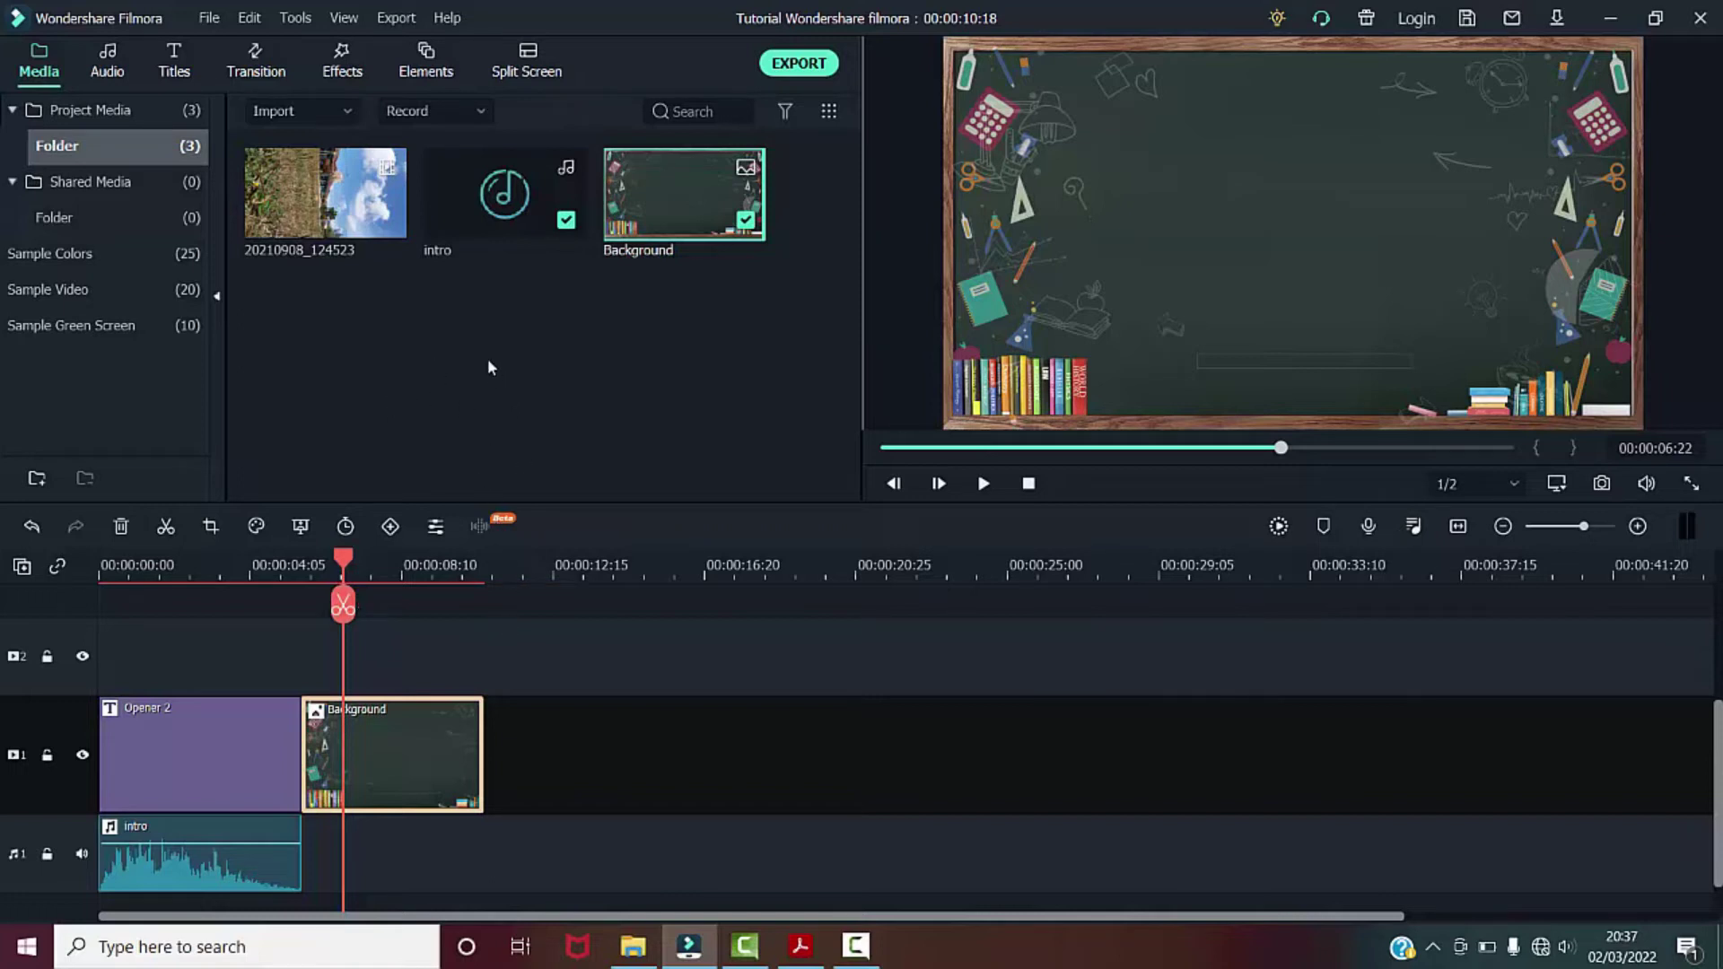
Import Scene_1.mp4 from the Bahan Video folder into the project media
{"action": "right_click", "coordinate": [477, 321]}
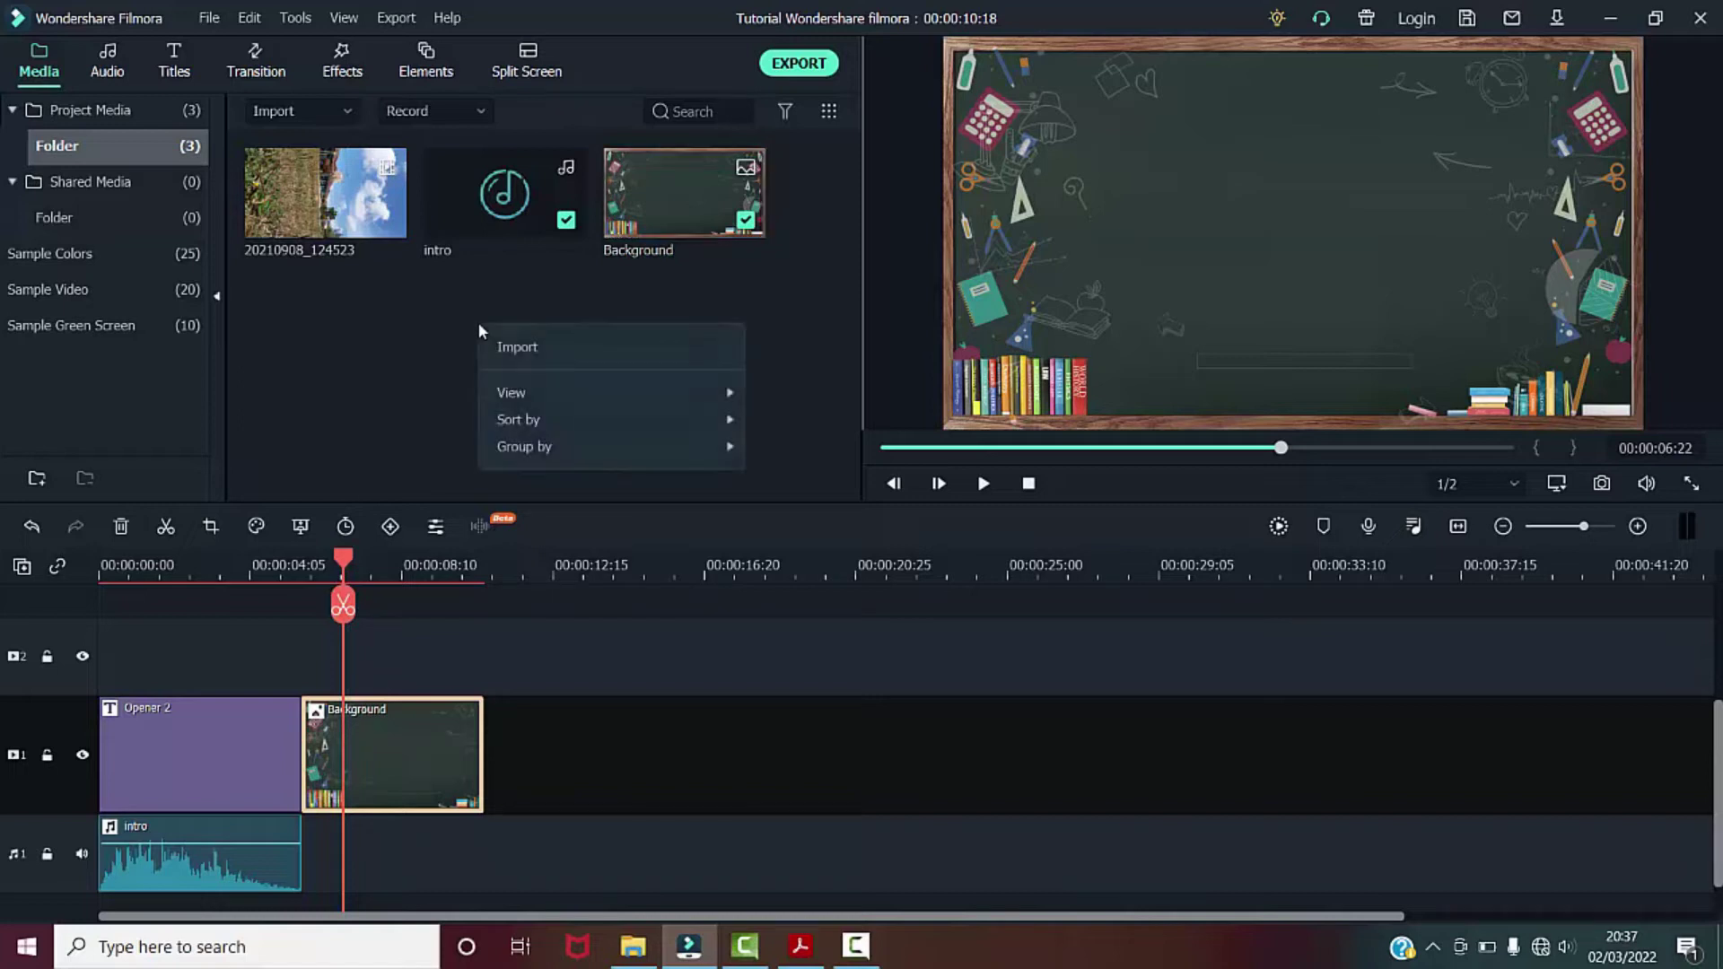
{"action": "left_click", "coordinate": [517, 351]}
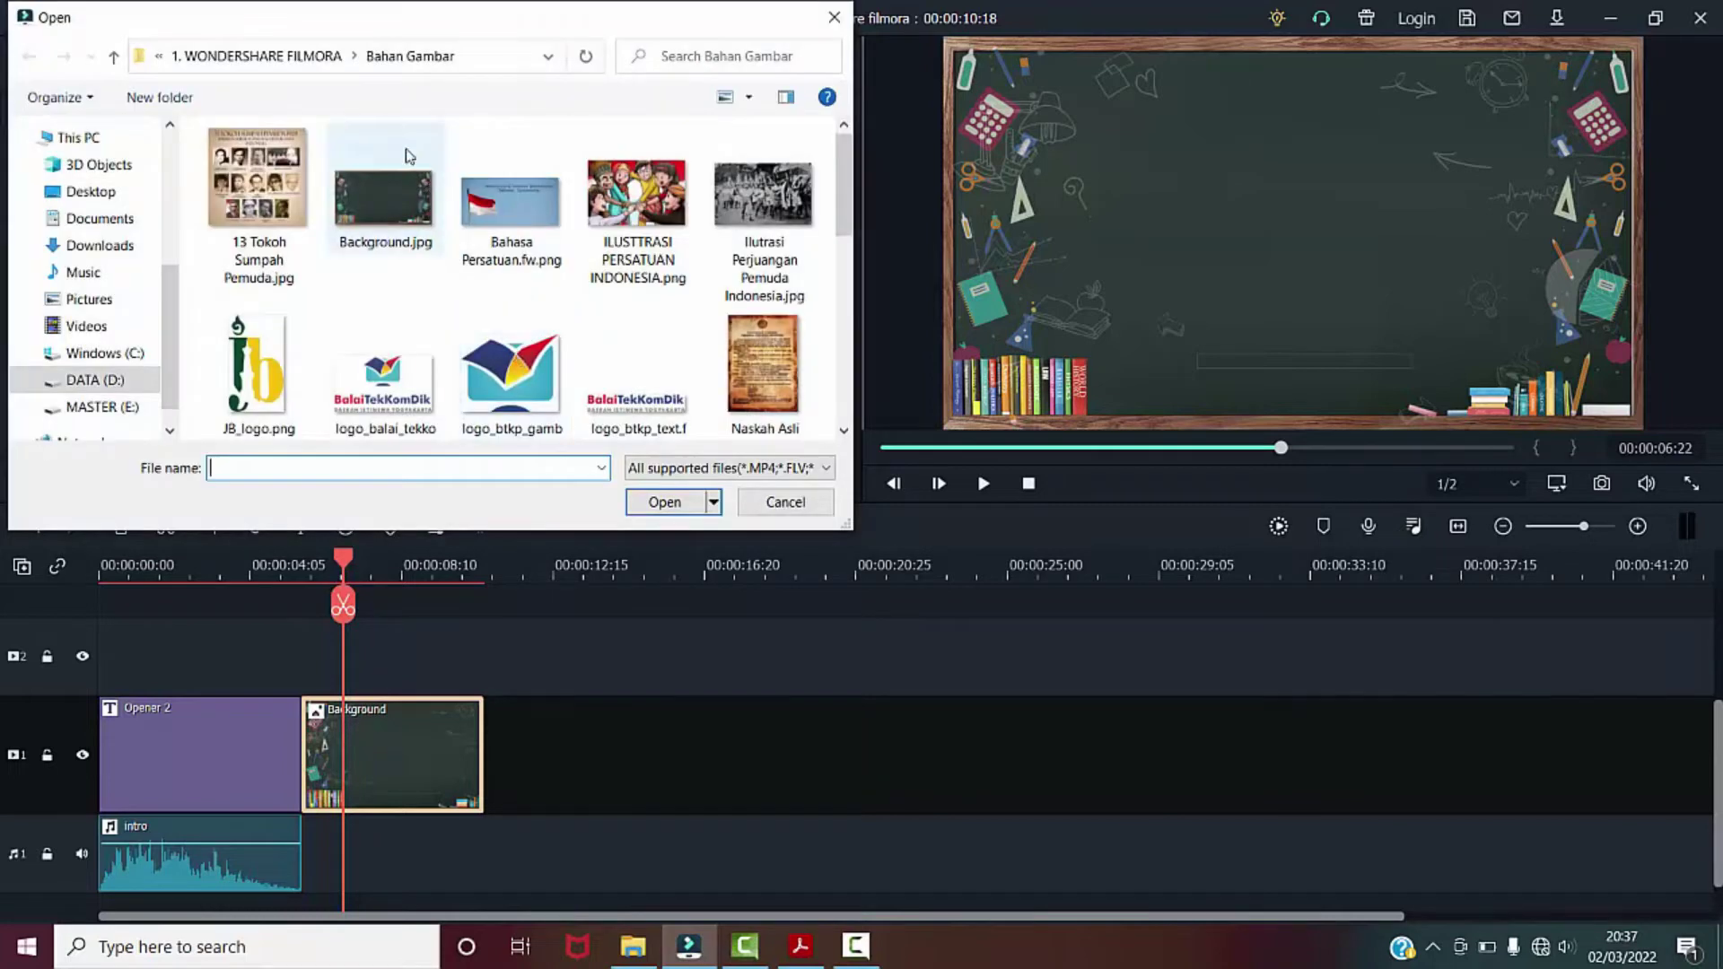
{"action": "left_click", "coordinate": [289, 58]}
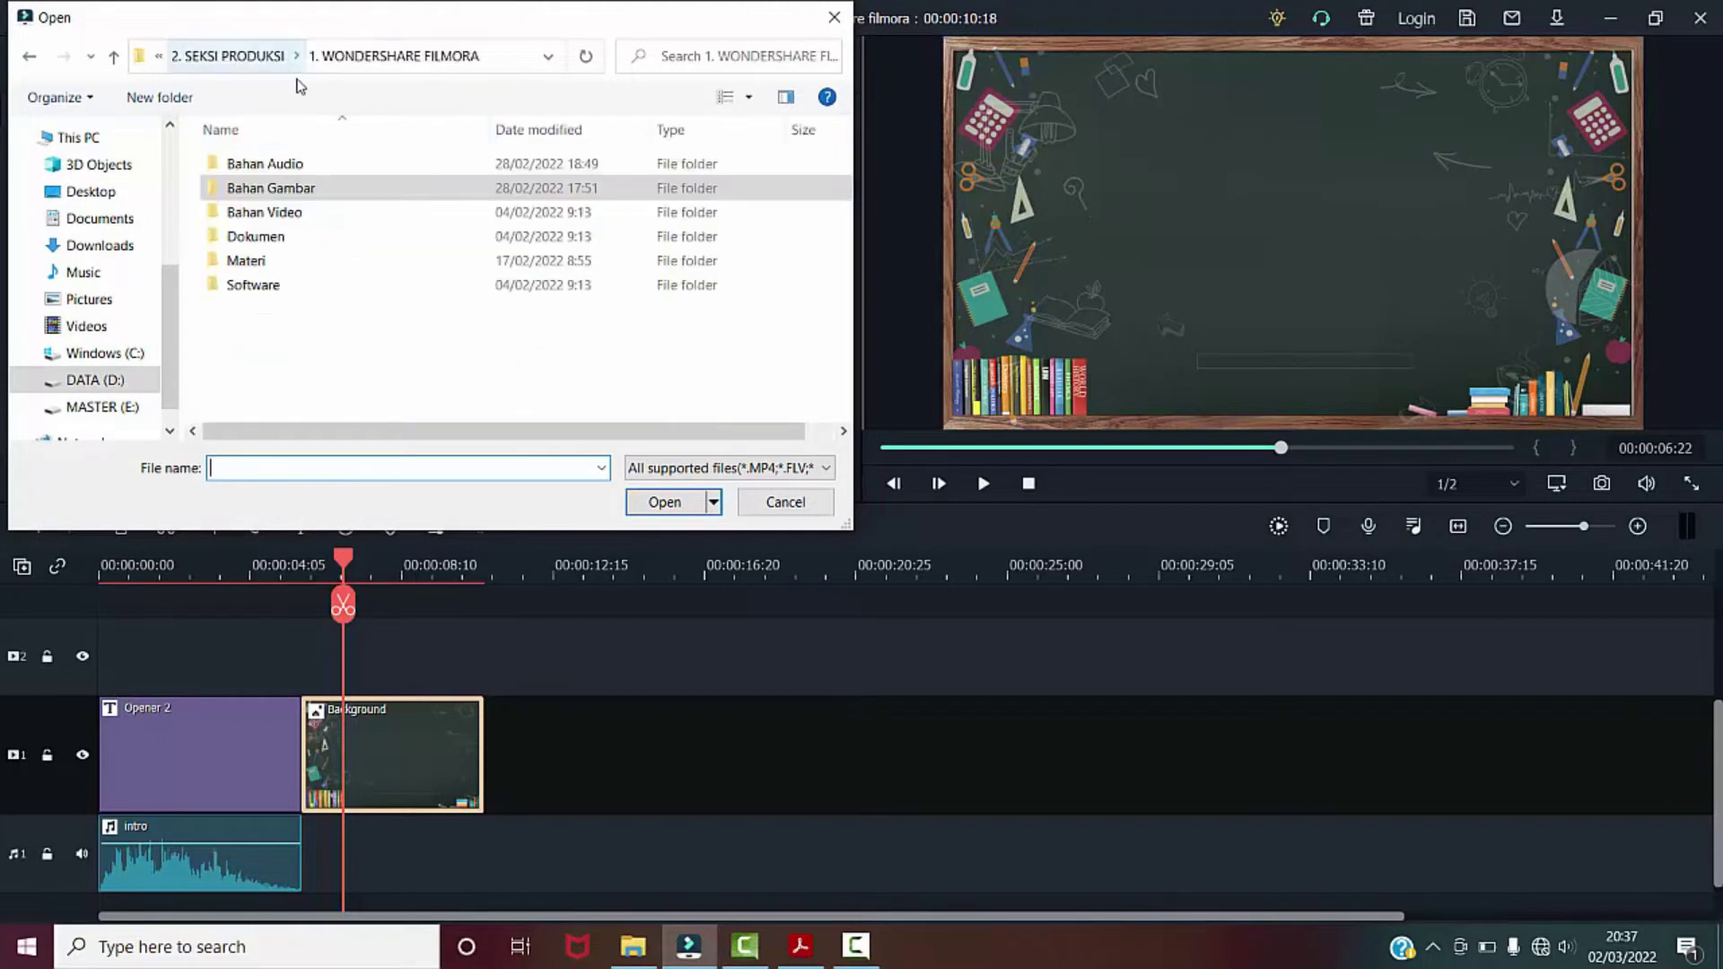
{"action": "double_click", "coordinate": [278, 216]}
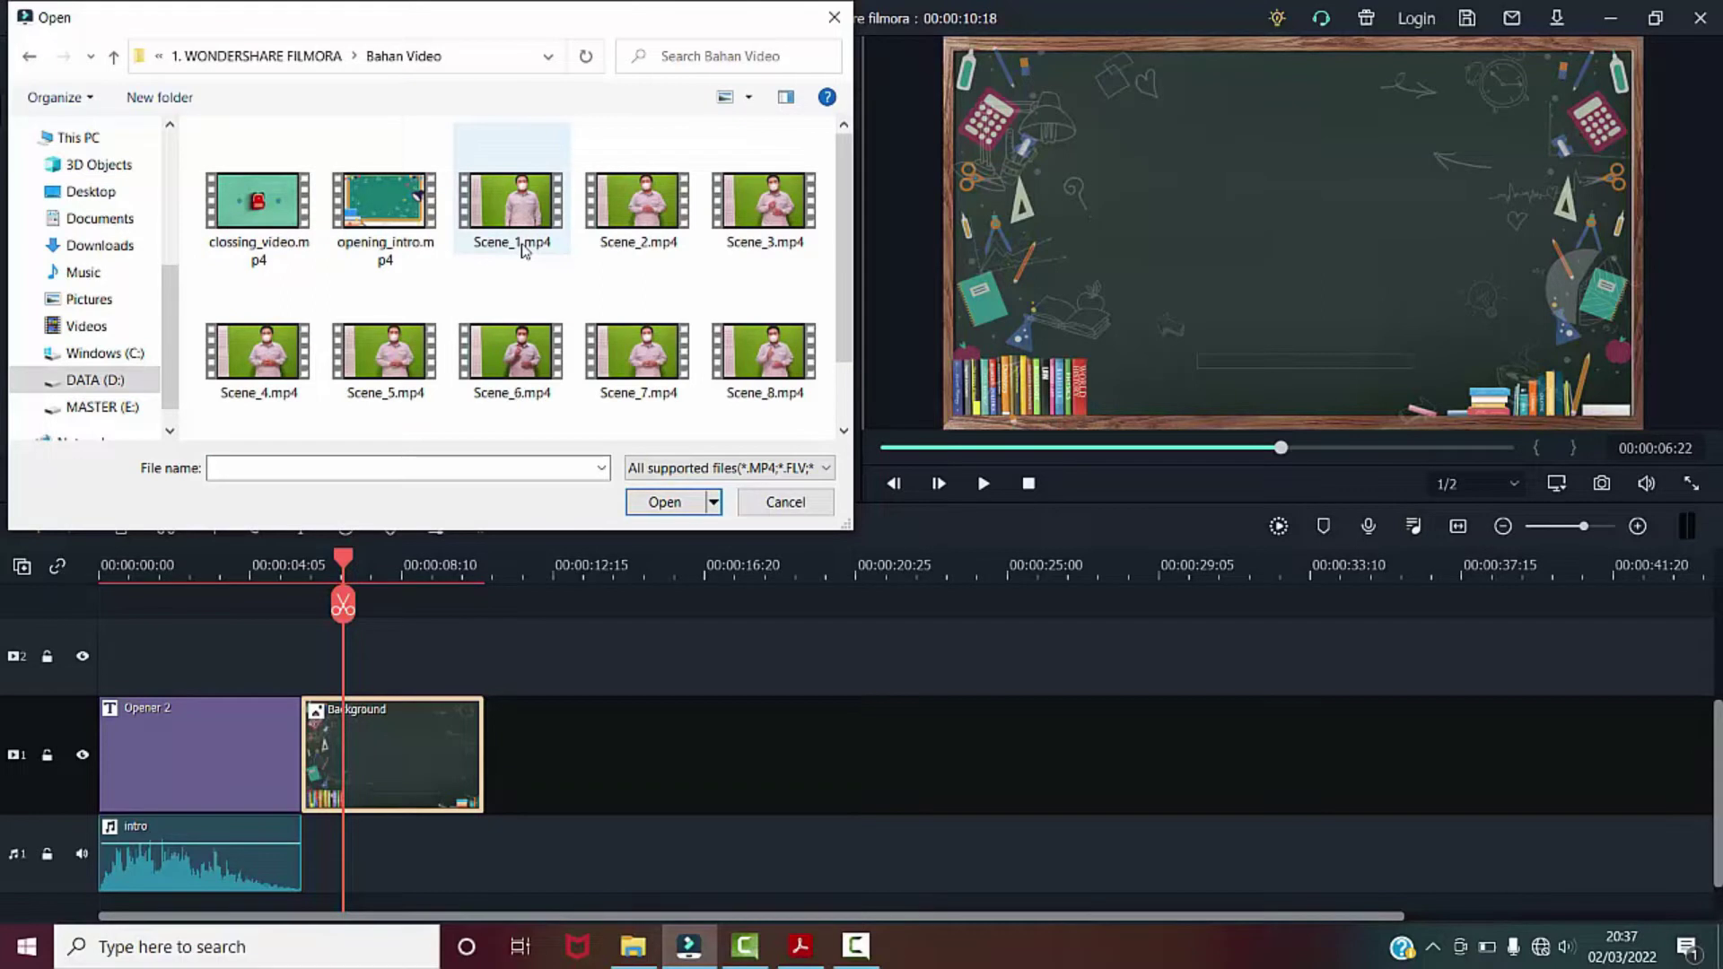
{"action": "left_click", "coordinate": [510, 244]}
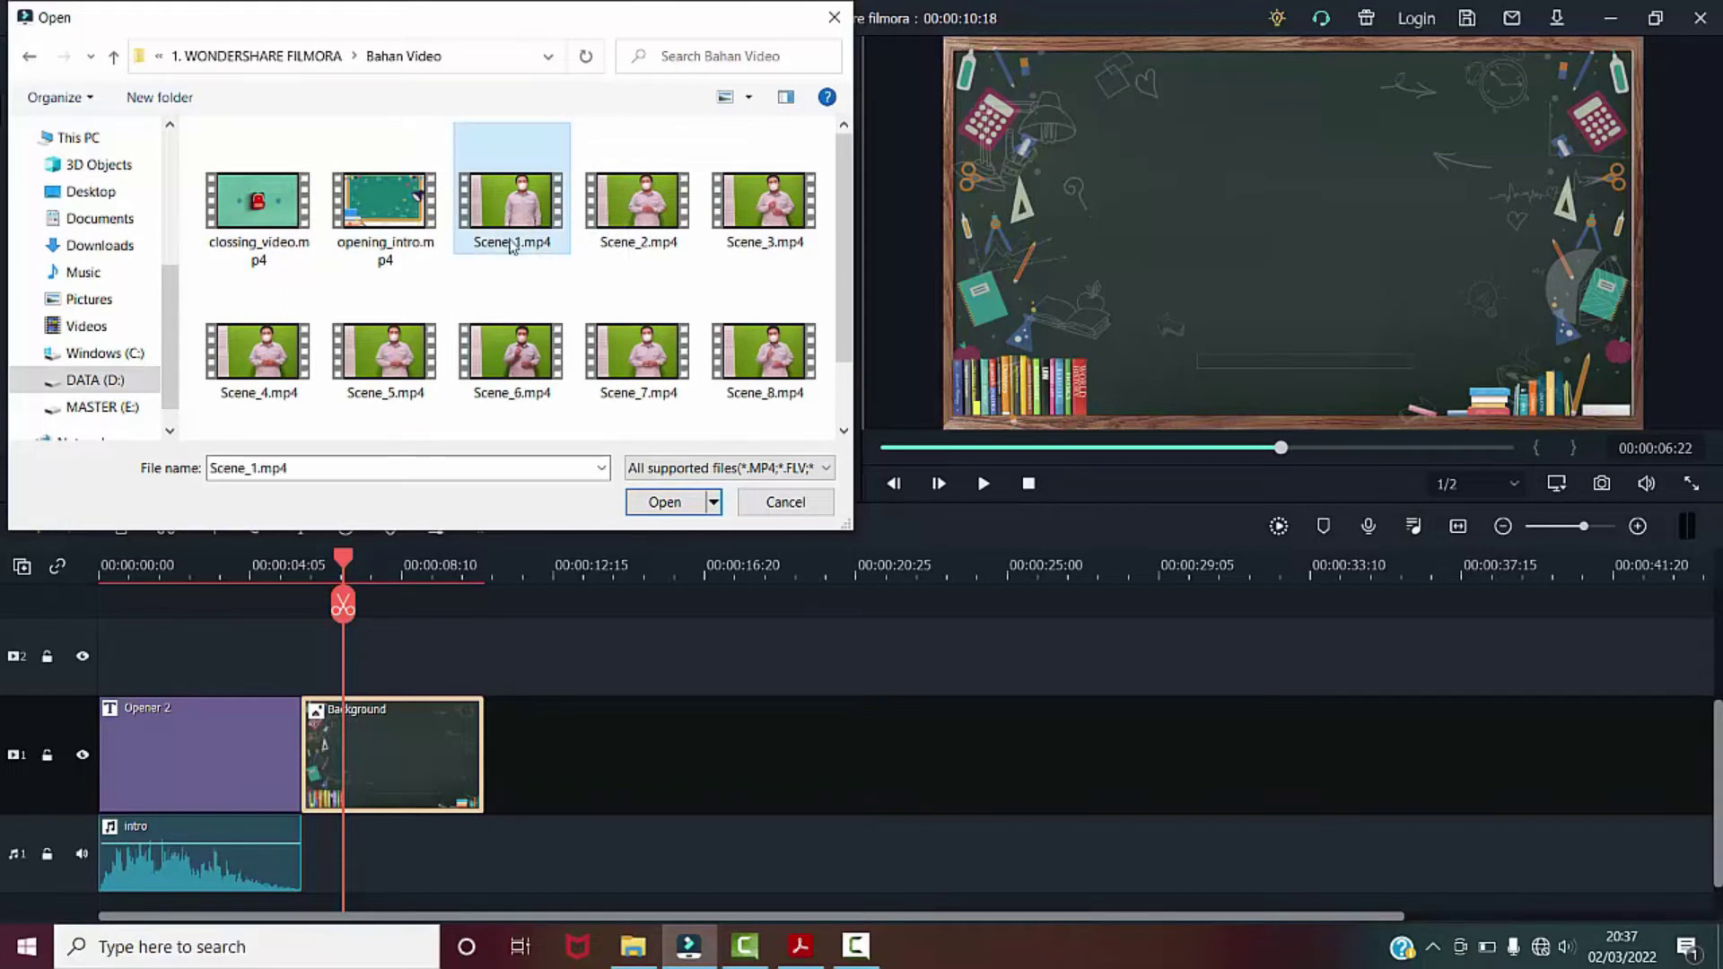
{"action": "double_click", "coordinate": [518, 212]}
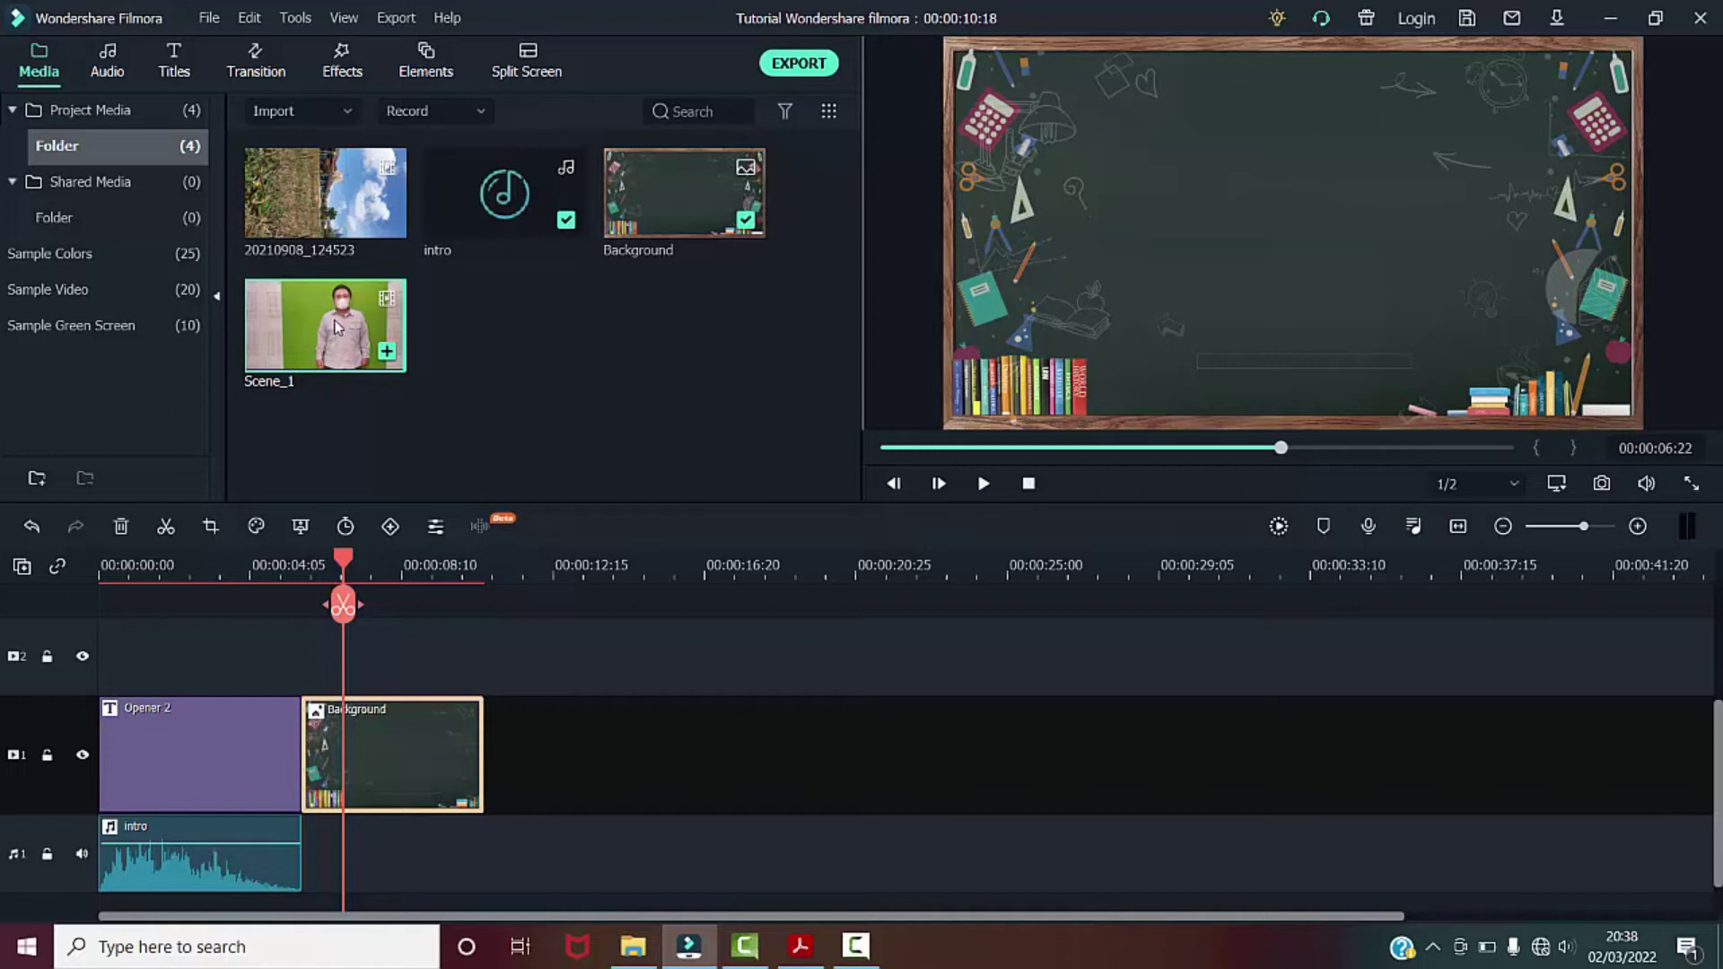
Place the Scene_1 clip on video track 2 above the start of the Background clip and move the playhead to 00:00:05:26
{"action": "left_click_drag", "start_coordinate": [336, 321], "coordinate": [317, 726]}
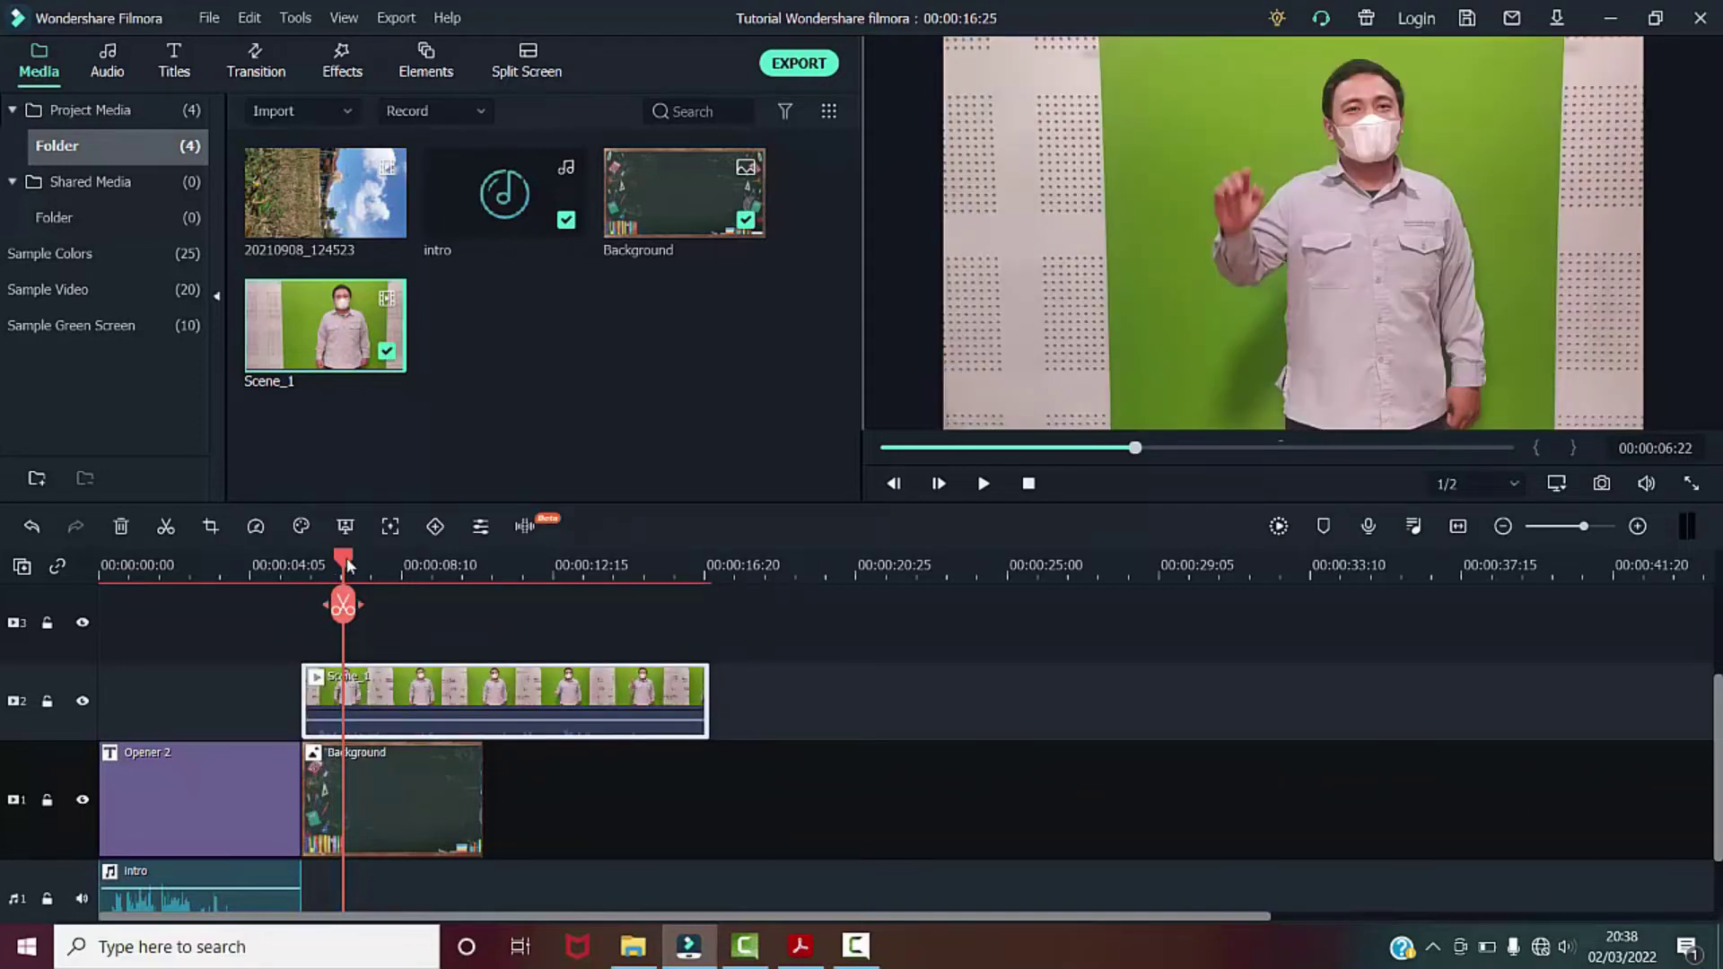
{"action": "left_click_drag", "start_coordinate": [344, 560], "coordinate": [311, 564]}
{"action": "mouse_move", "coordinate": [395, 713]}
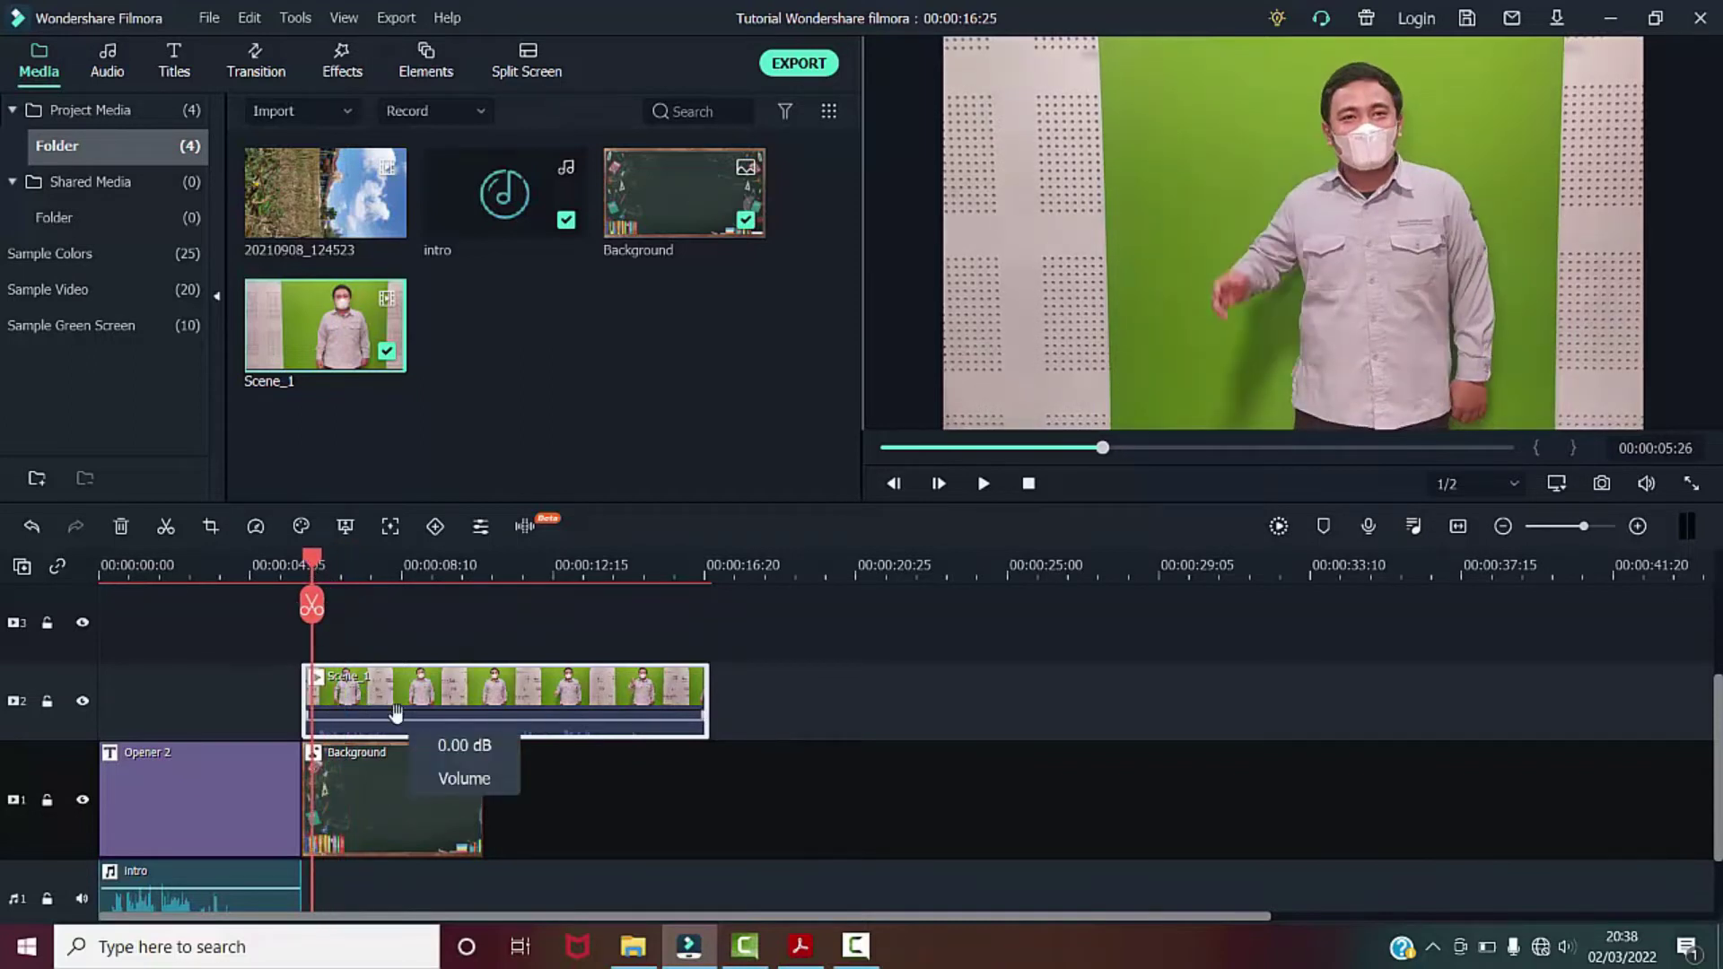
{"action": "left_click", "coordinate": [395, 795]}
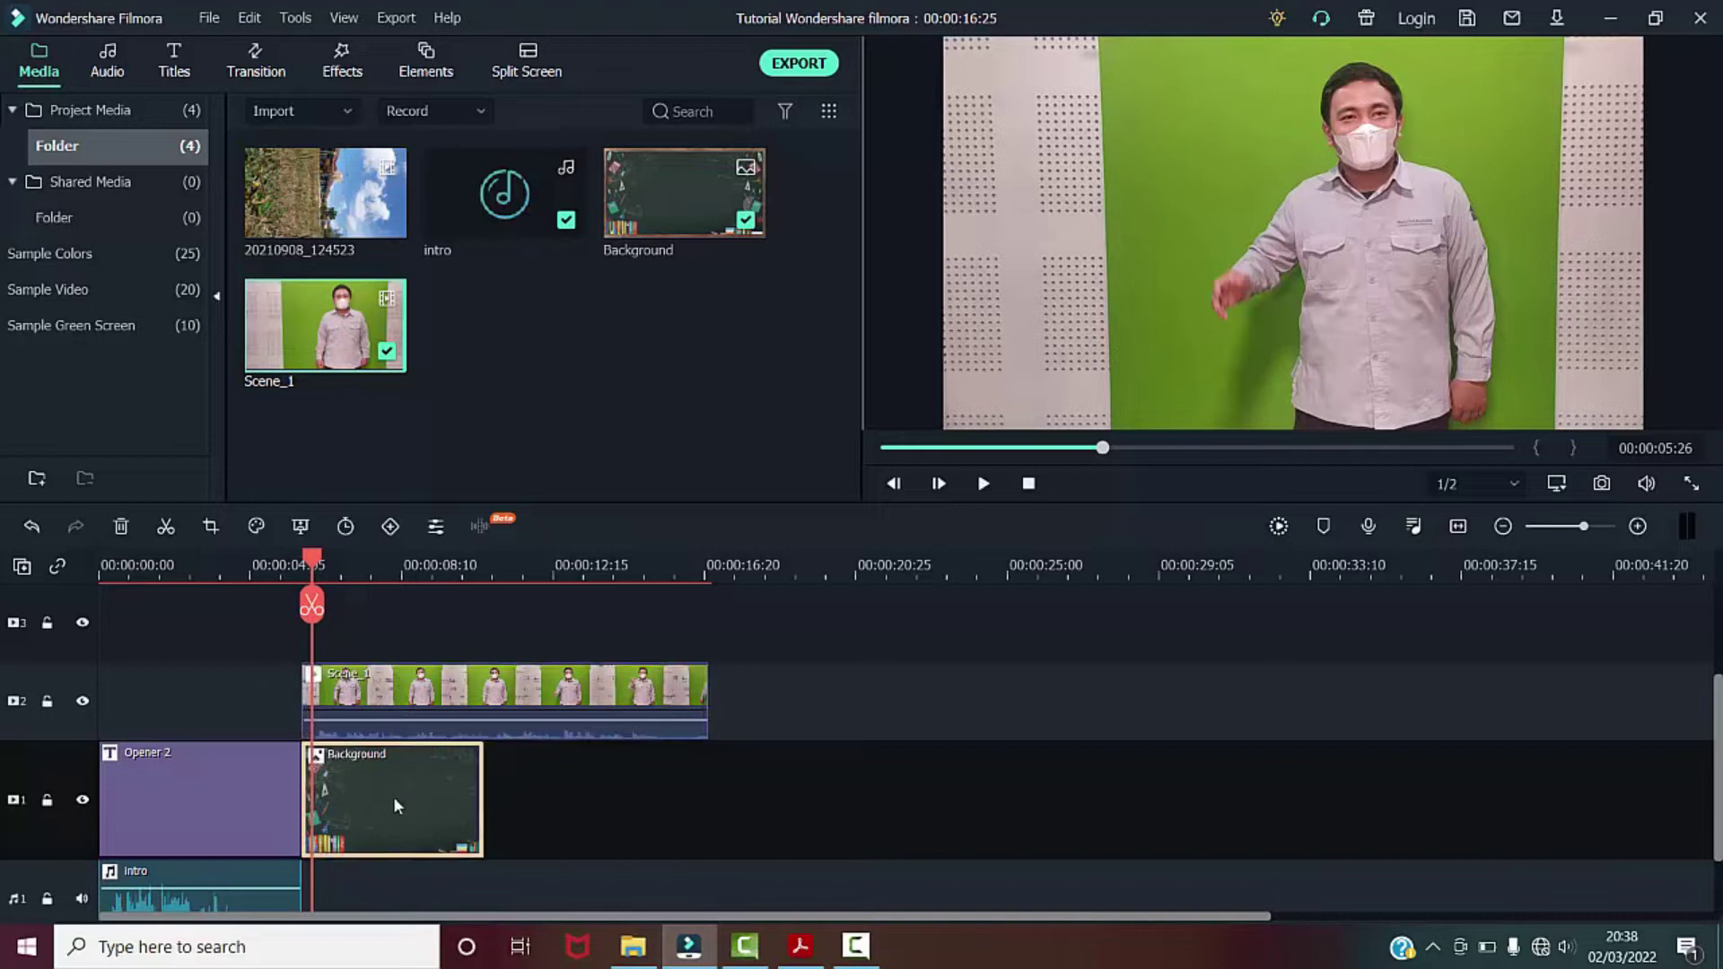
{"action": "left_click", "coordinate": [391, 704]}
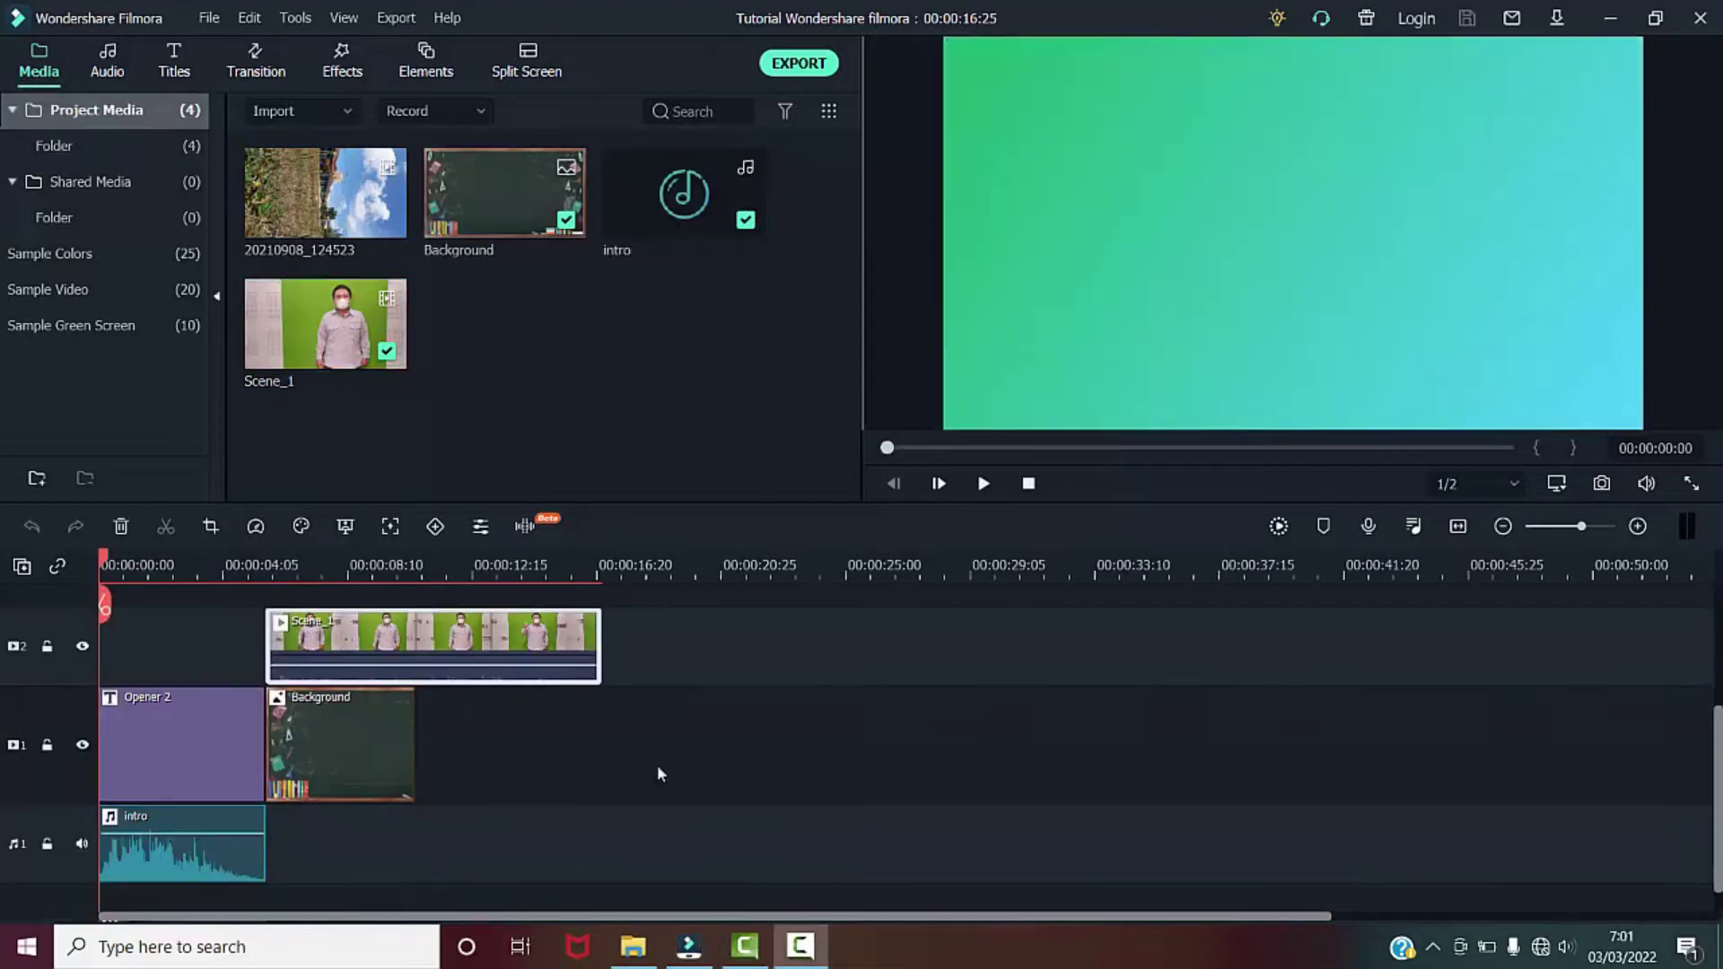
Examine how Scene_1 on video track 2 is stacked over the Opener 2 and Background clips on video track 1
{"action": "scroll", "coordinate": [650, 774], "scroll_direction": "up", "scroll_amount": 1}
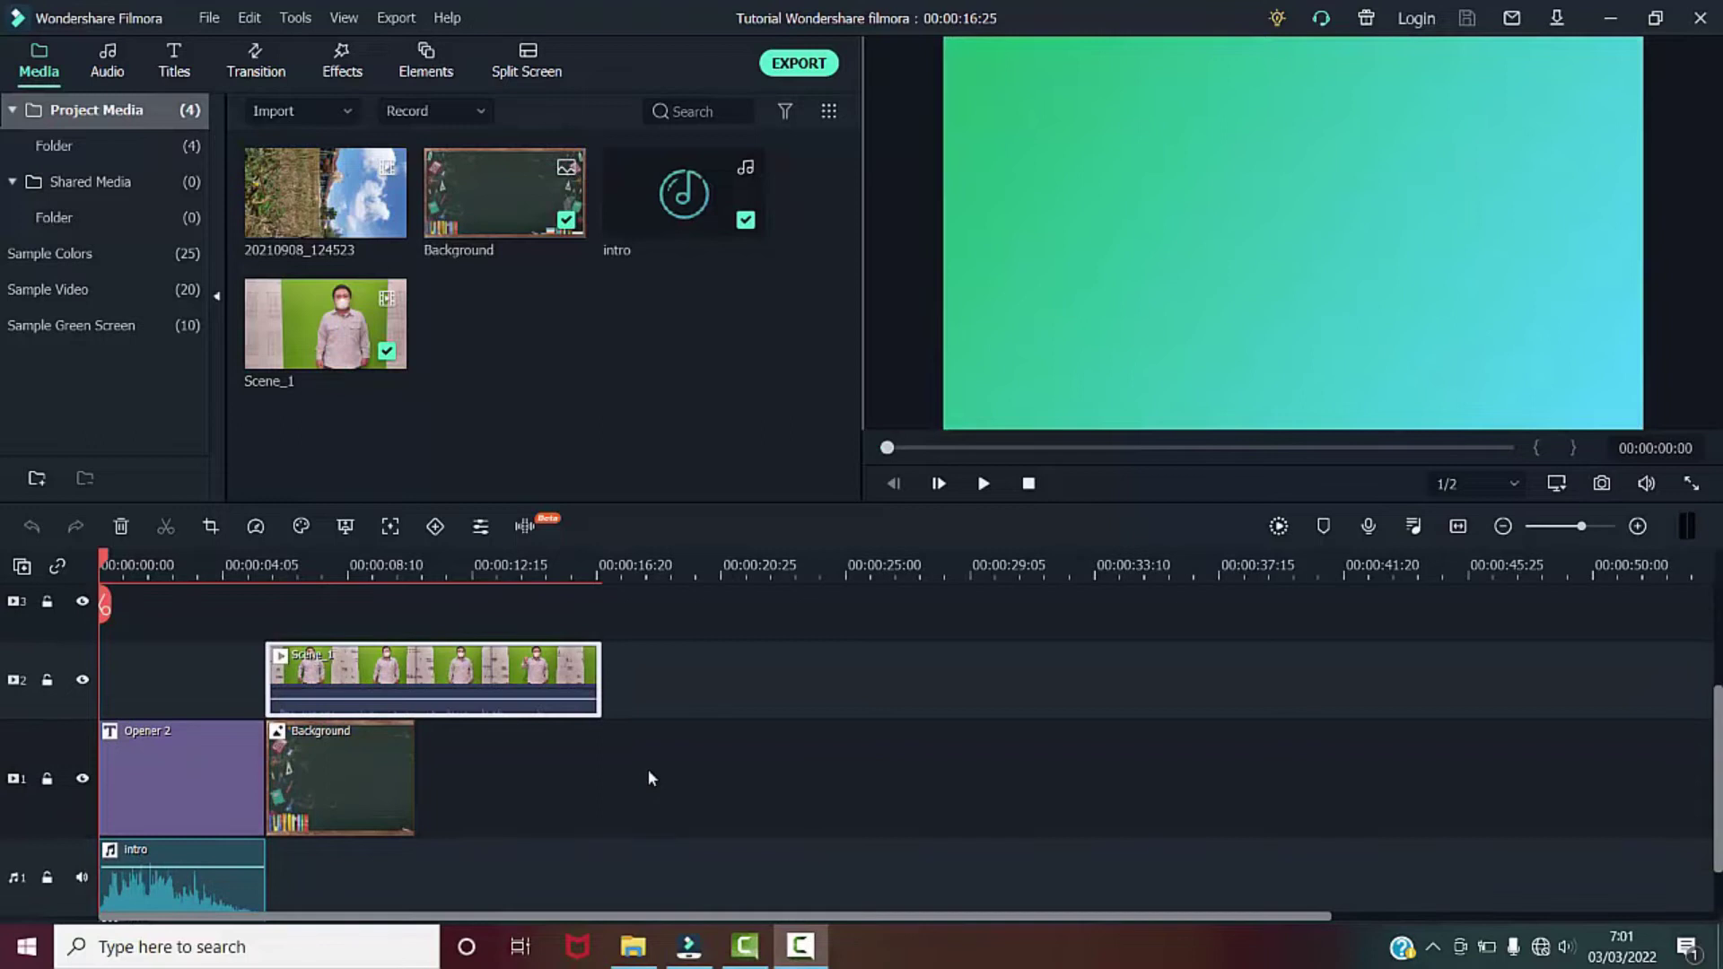
{"action": "left_click", "coordinate": [132, 673]}
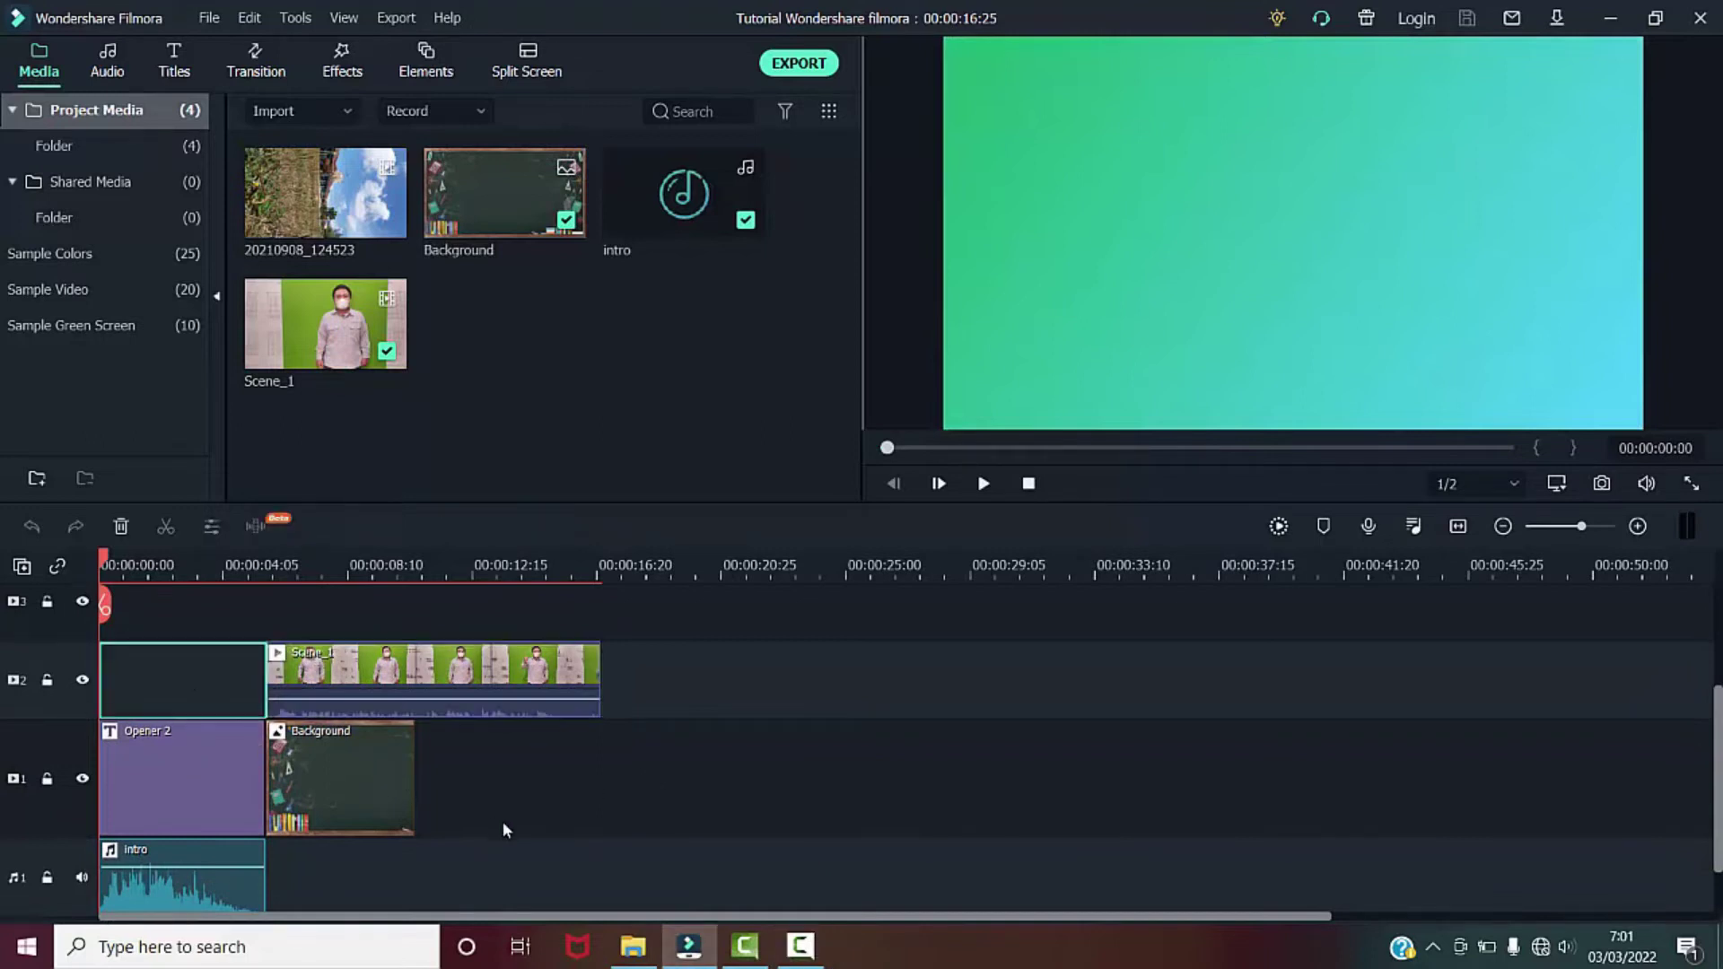
{"action": "left_click_drag", "start_coordinate": [671, 761], "coordinate": [359, 700]}
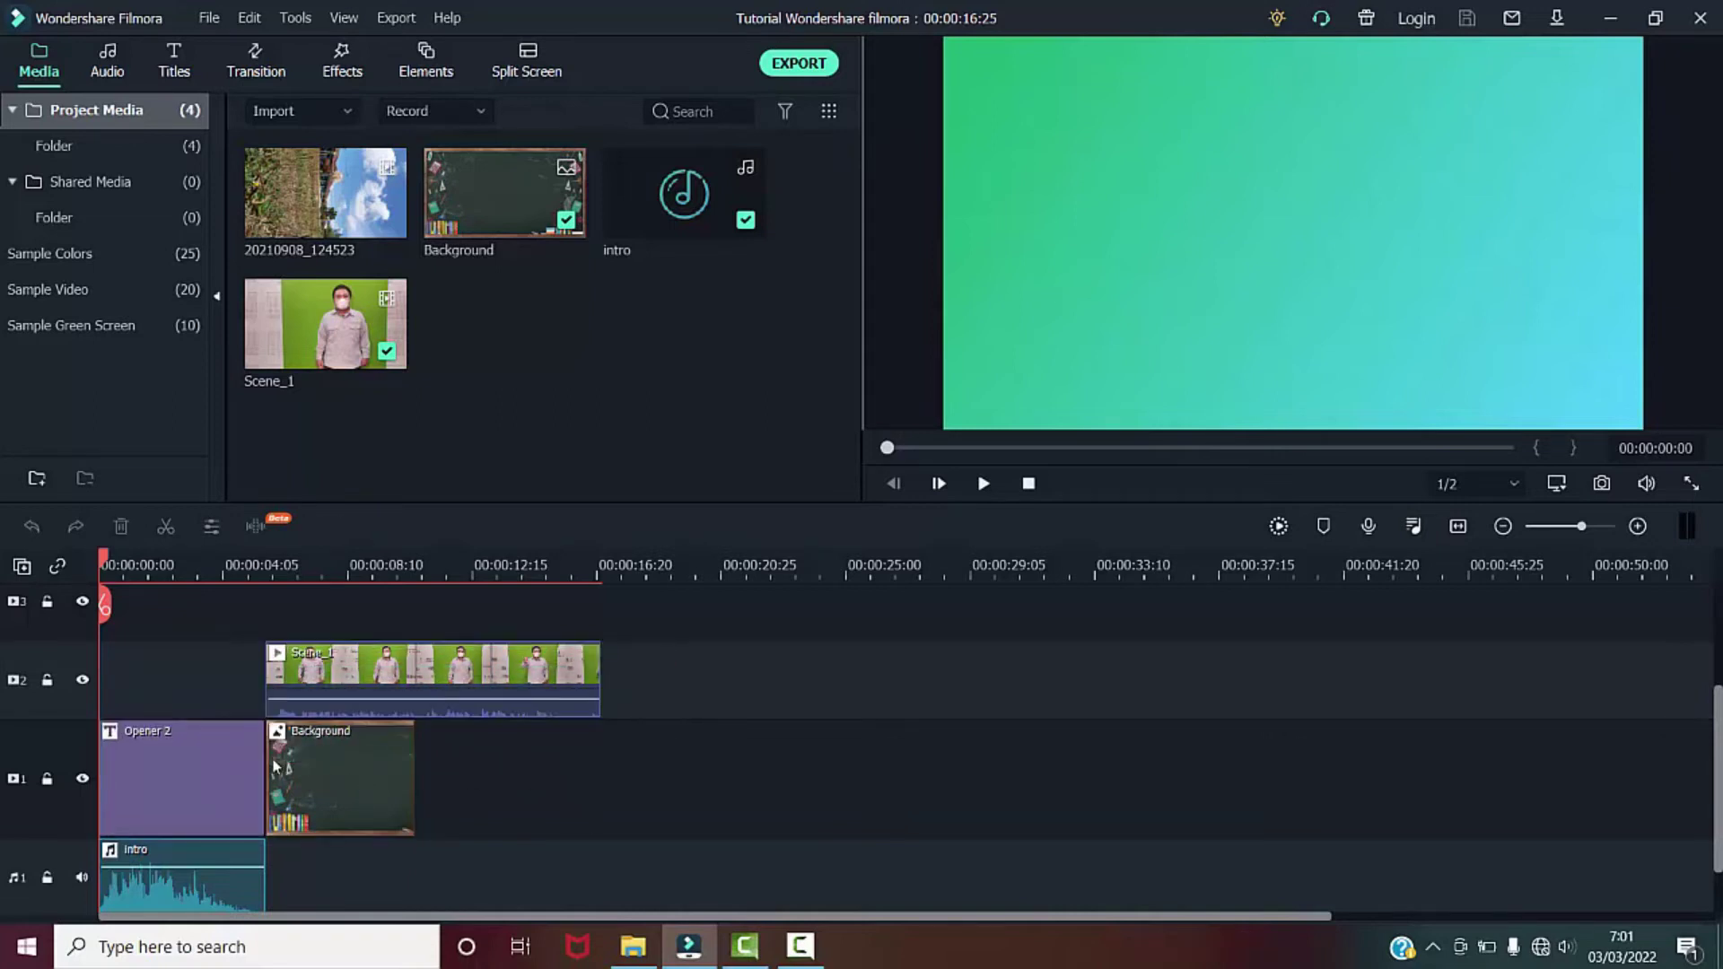
{"action": "left_click_drag", "start_coordinate": [527, 830], "coordinate": [240, 746]}
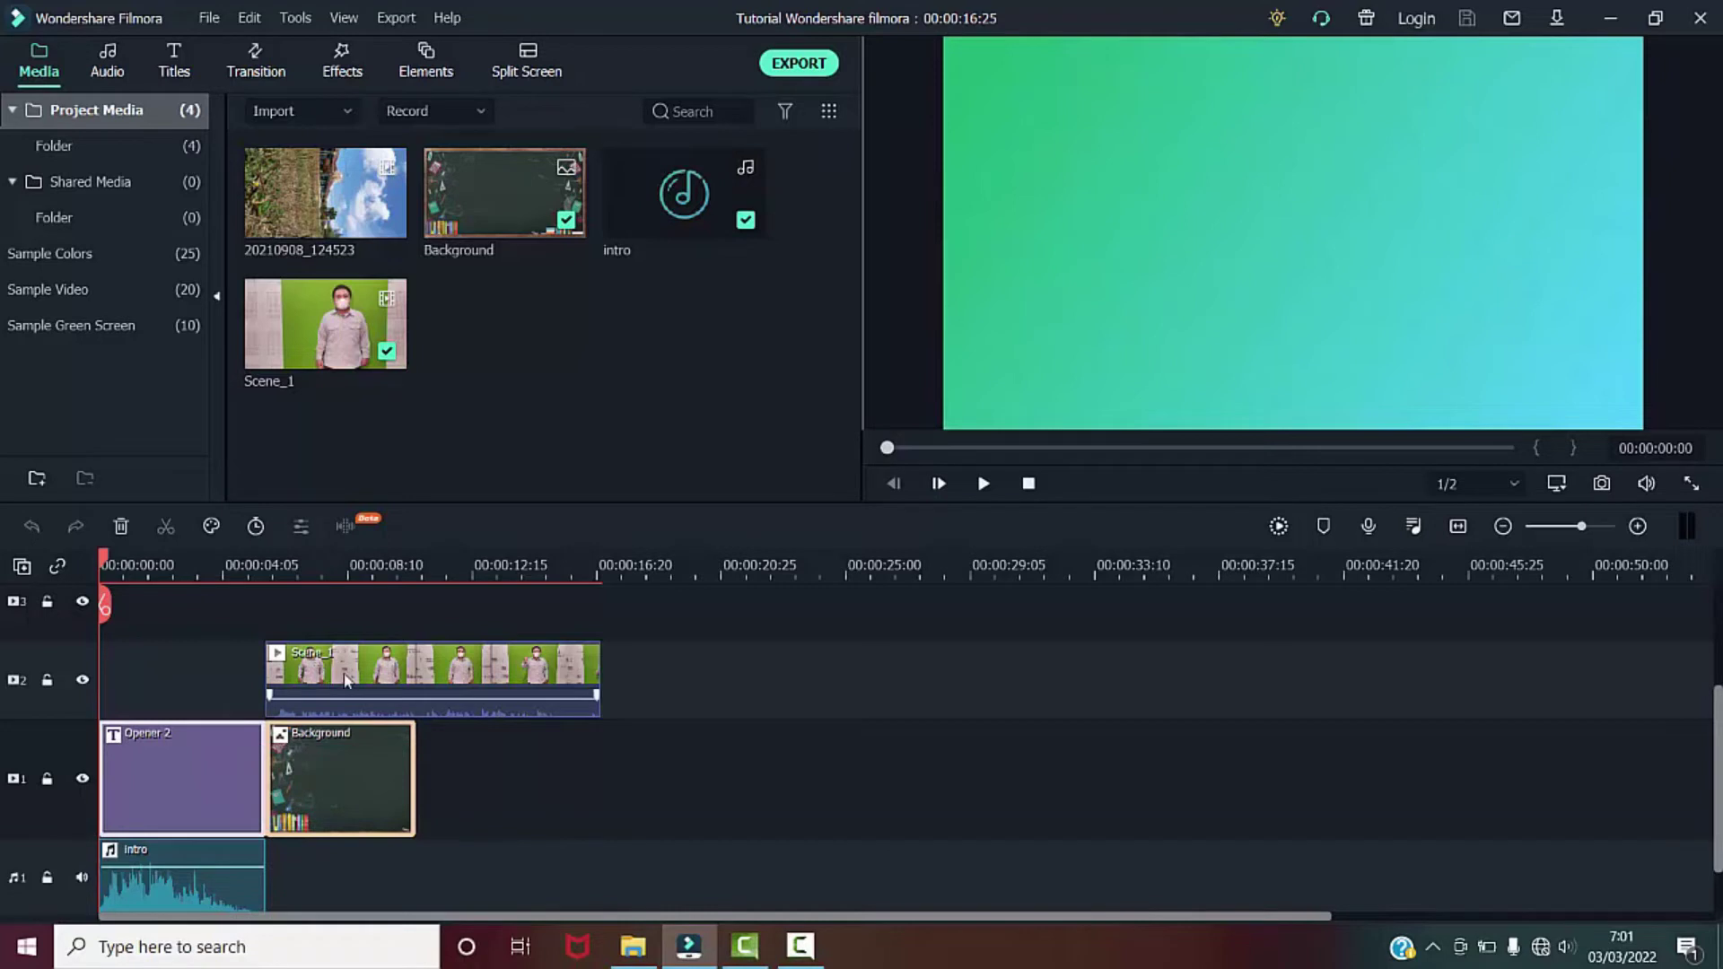
{"action": "left_click", "coordinate": [347, 679]}
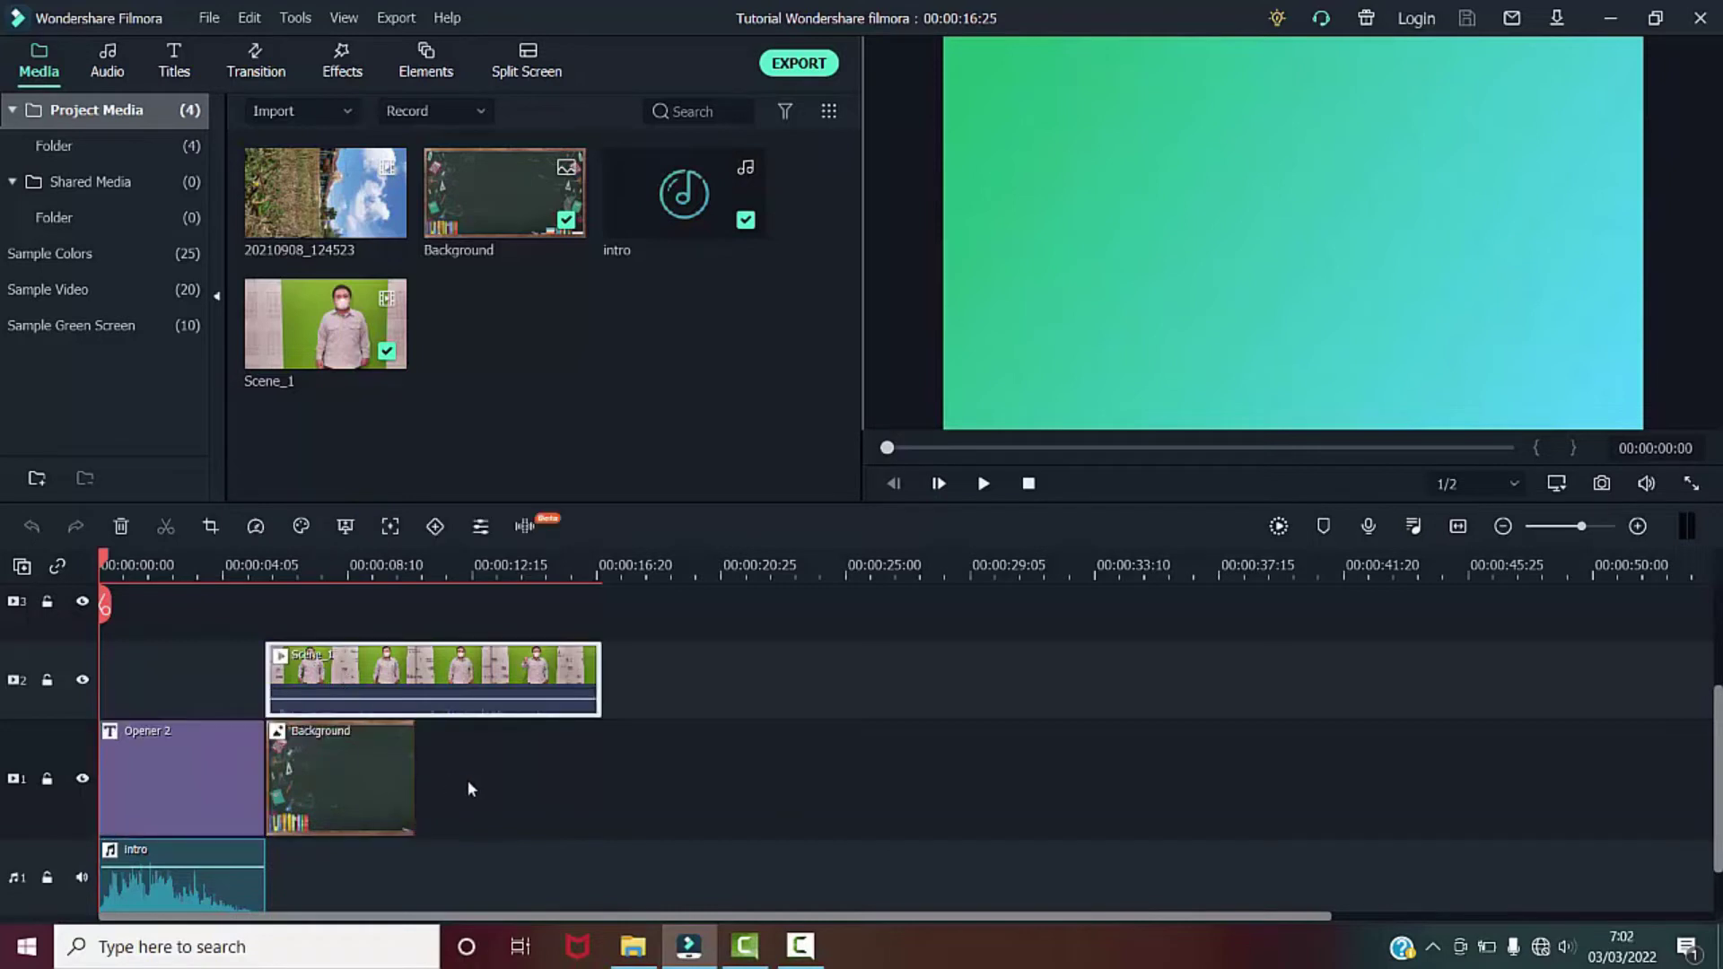
{"action": "left_click", "coordinate": [360, 777]}
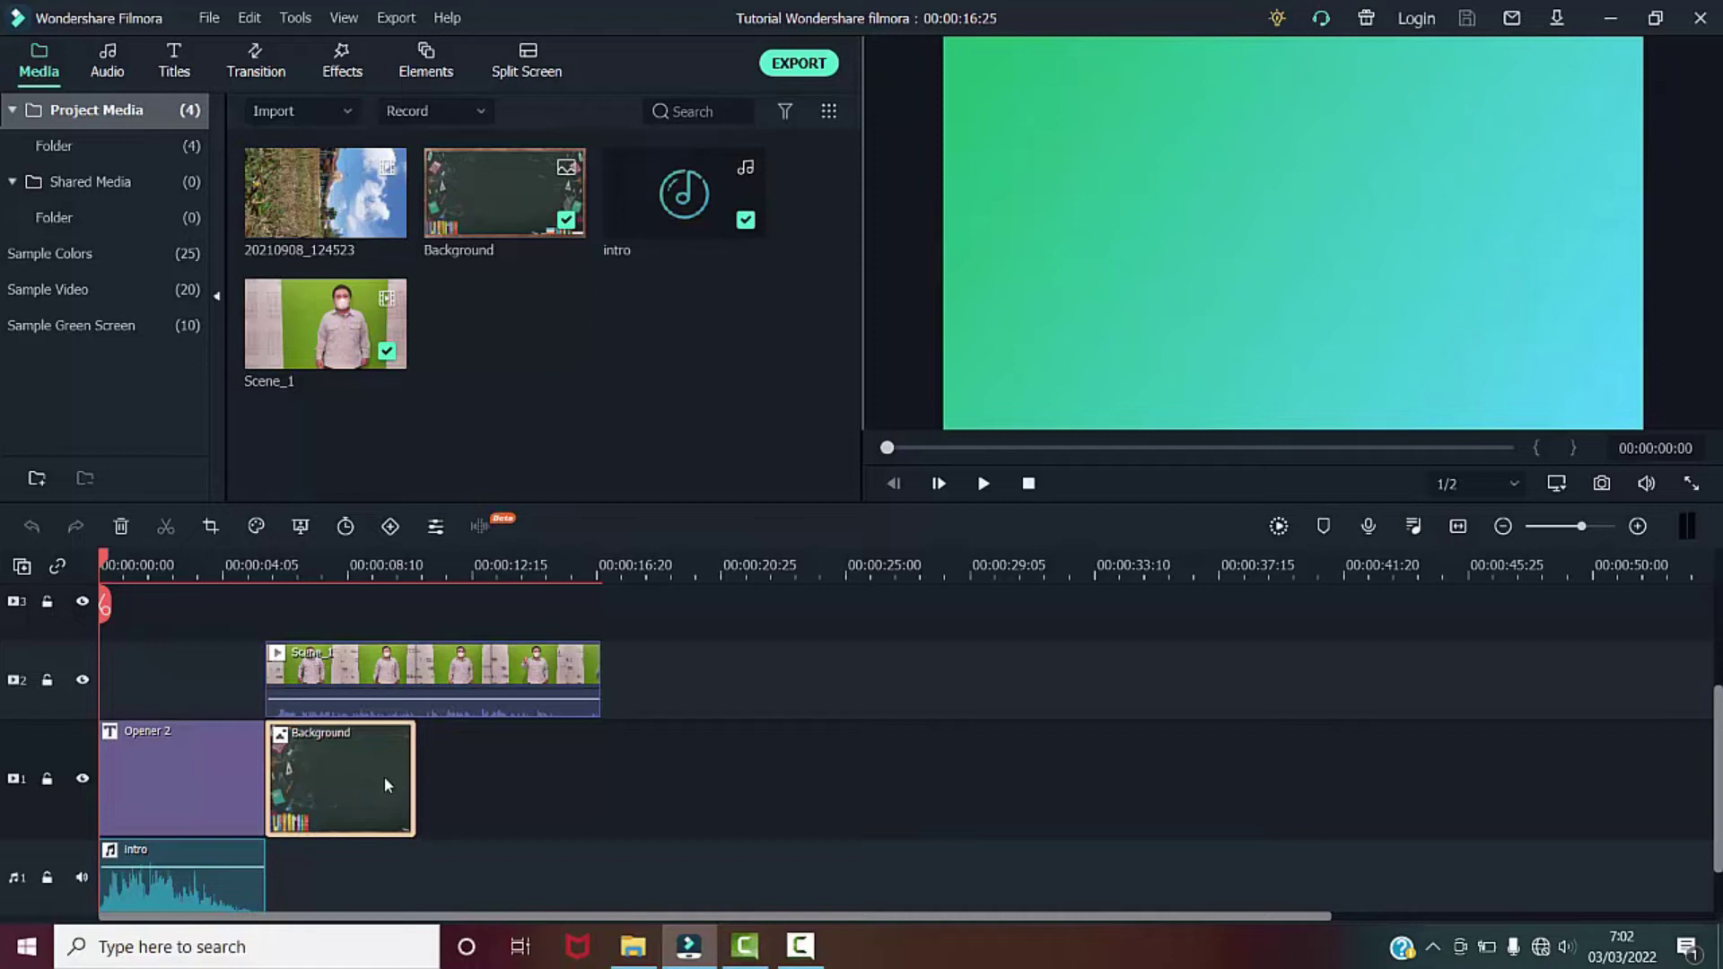
{"action": "scroll", "coordinate": [382, 778], "scroll_direction": "up", "scroll_amount": 2}
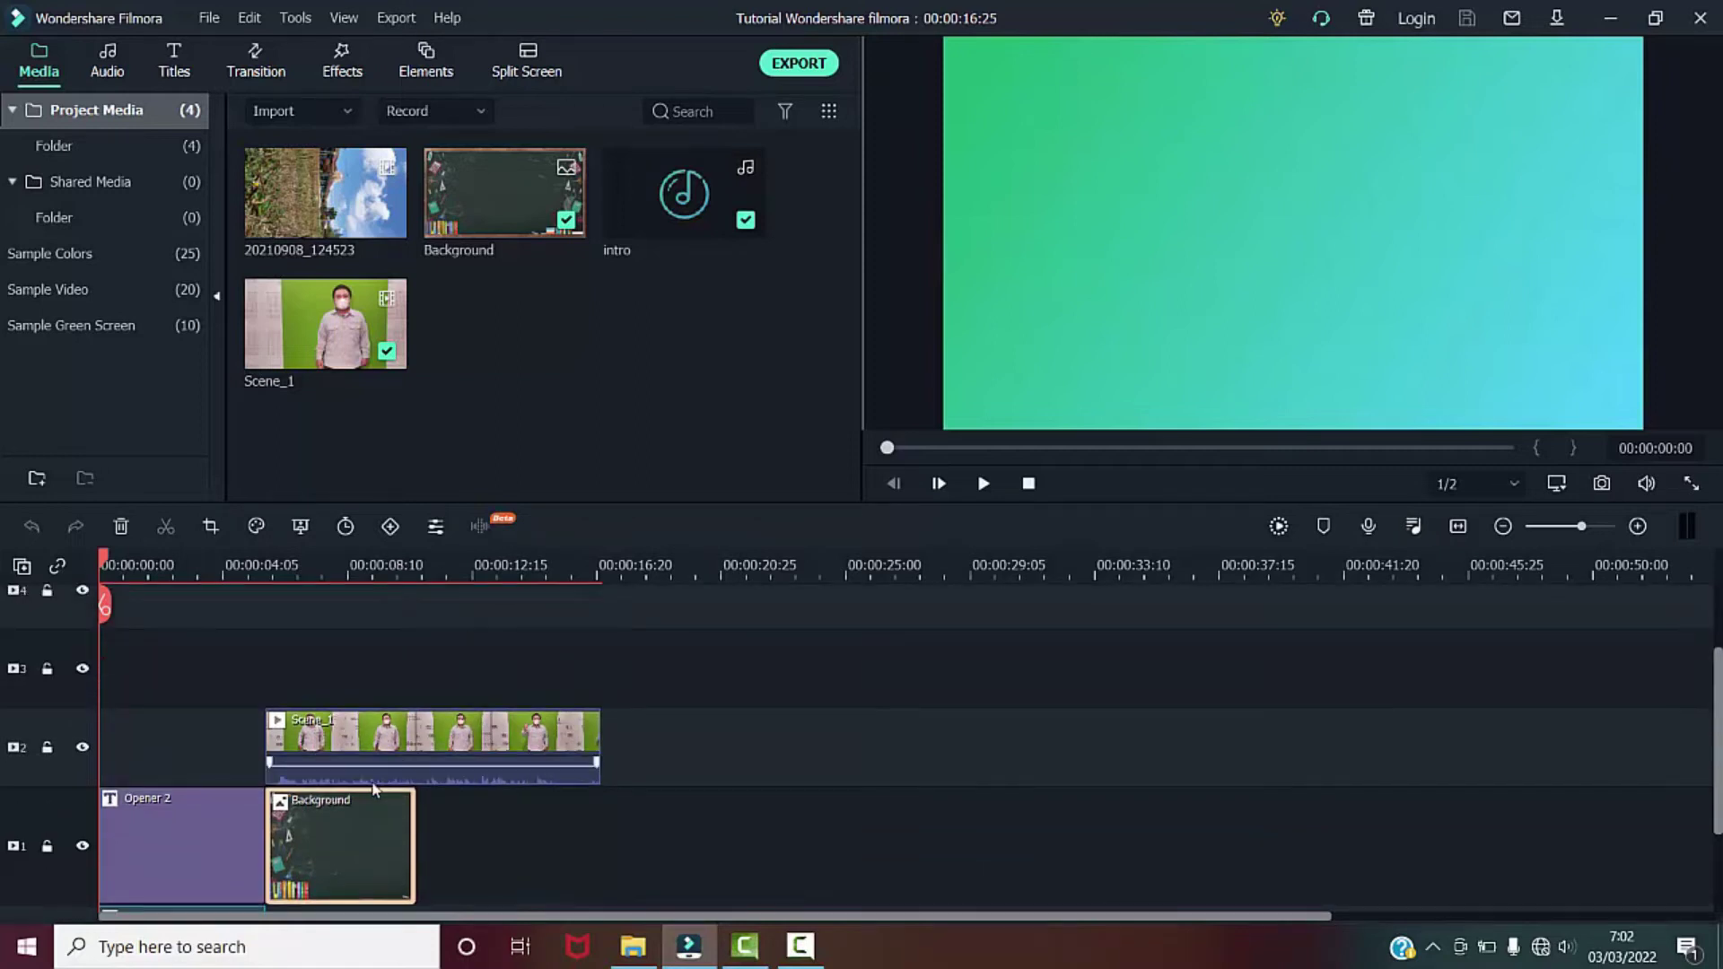
Shift the Scene_1 clip about one second past the start of the Background clip, then select the Background clip
{"action": "left_click", "coordinate": [349, 758]}
{"action": "left_click_drag", "start_coordinate": [349, 756], "coordinate": [378, 742]}
{"action": "left_click", "coordinate": [345, 822]}
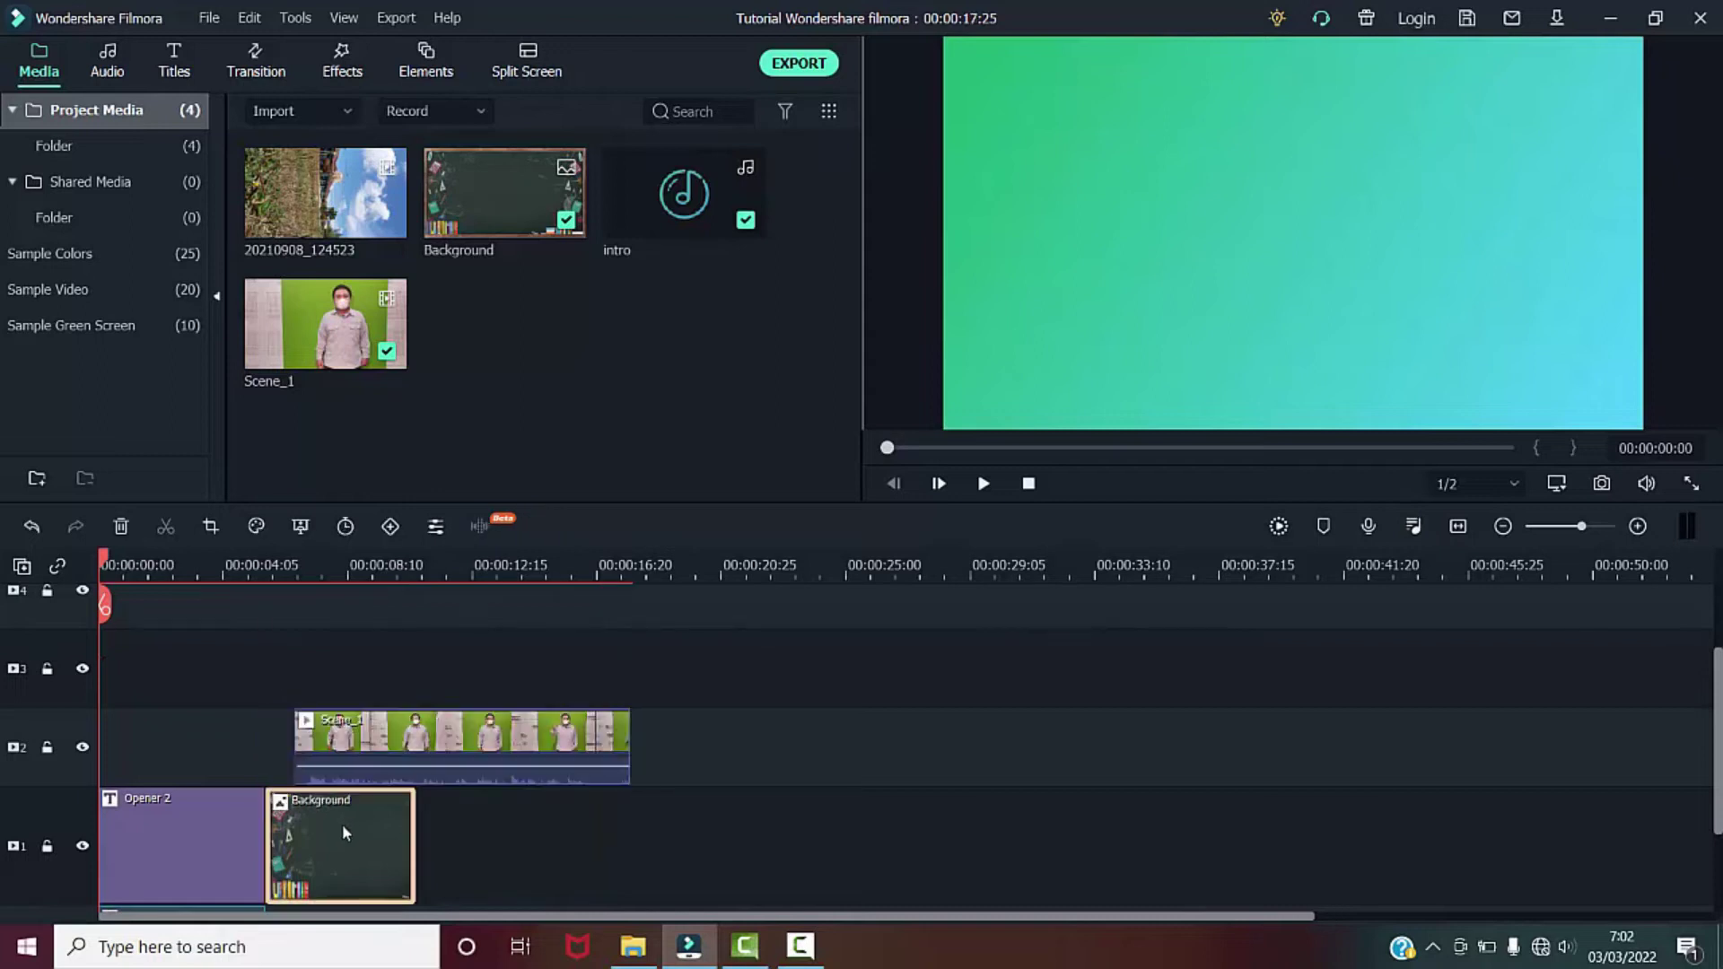
Preview the transition from the opener to Background and Scene_1 by playing the timeline from 00:00:05:16 to 00:00:10:17
{"action": "left_click", "coordinate": [285, 583]}
{"action": "mouse_move", "coordinate": [289, 590]}
{"action": "left_mouse_down"}
{"action": "mouse_move", "coordinate": [252, 572]}
{"action": "mouse_move", "coordinate": [266, 575]}
{"action": "left_mouse_up"}
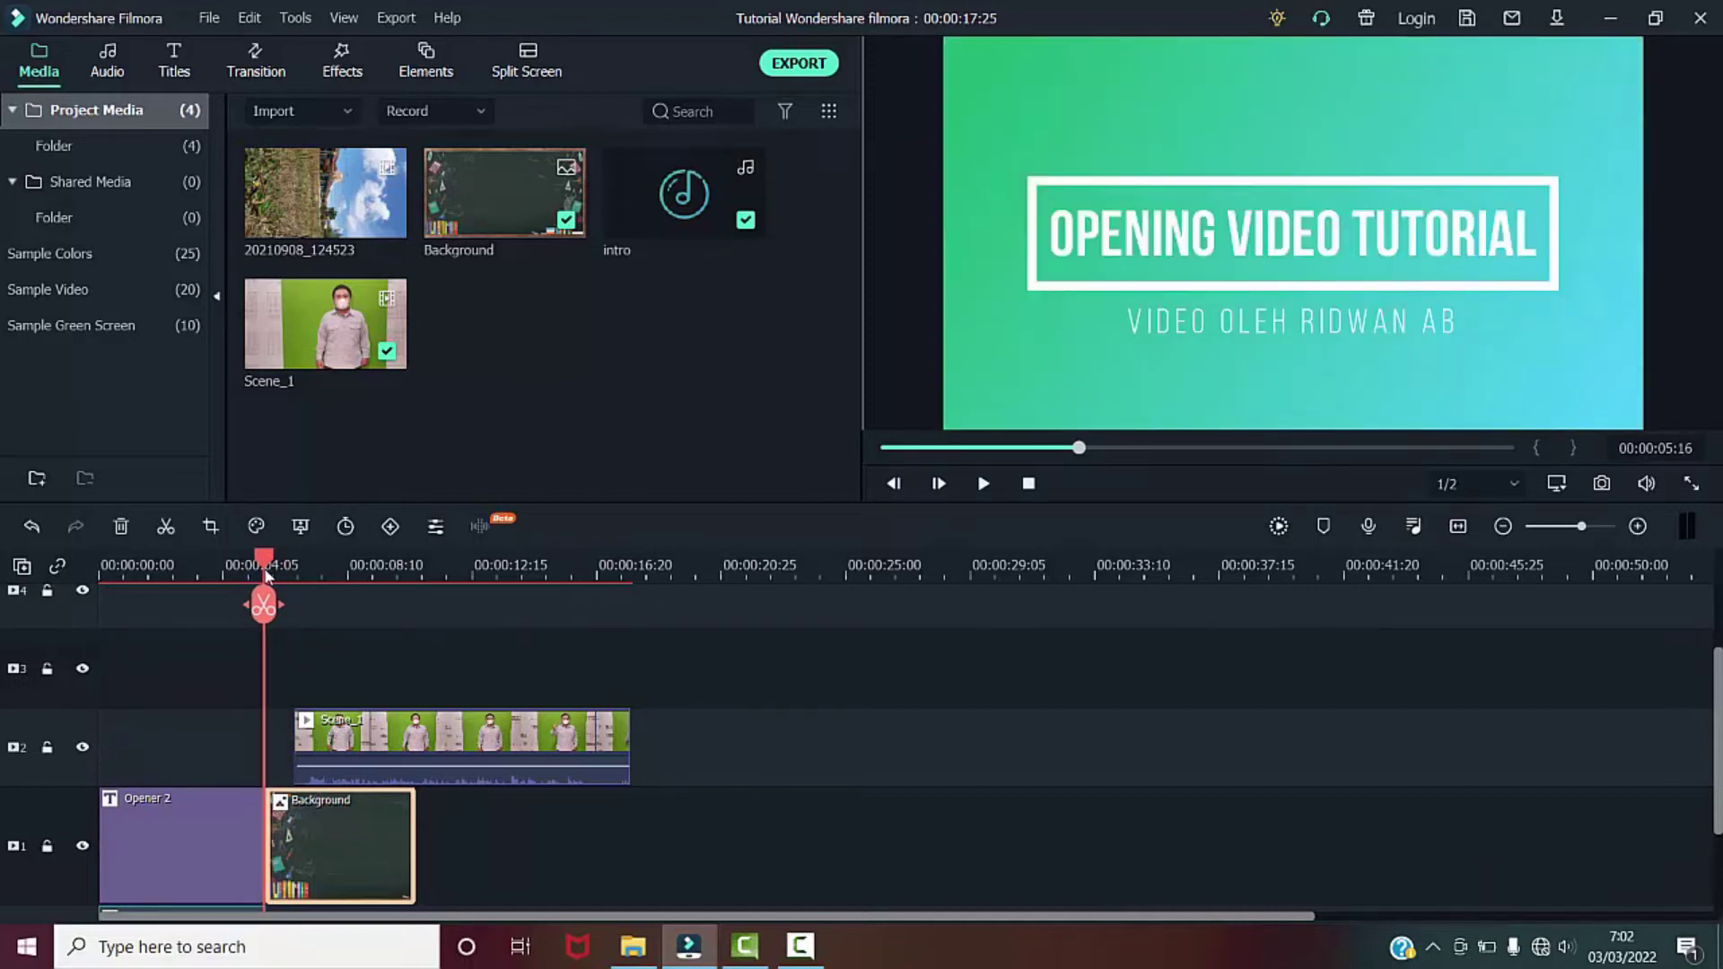
{"action": "key", "text": "space"}
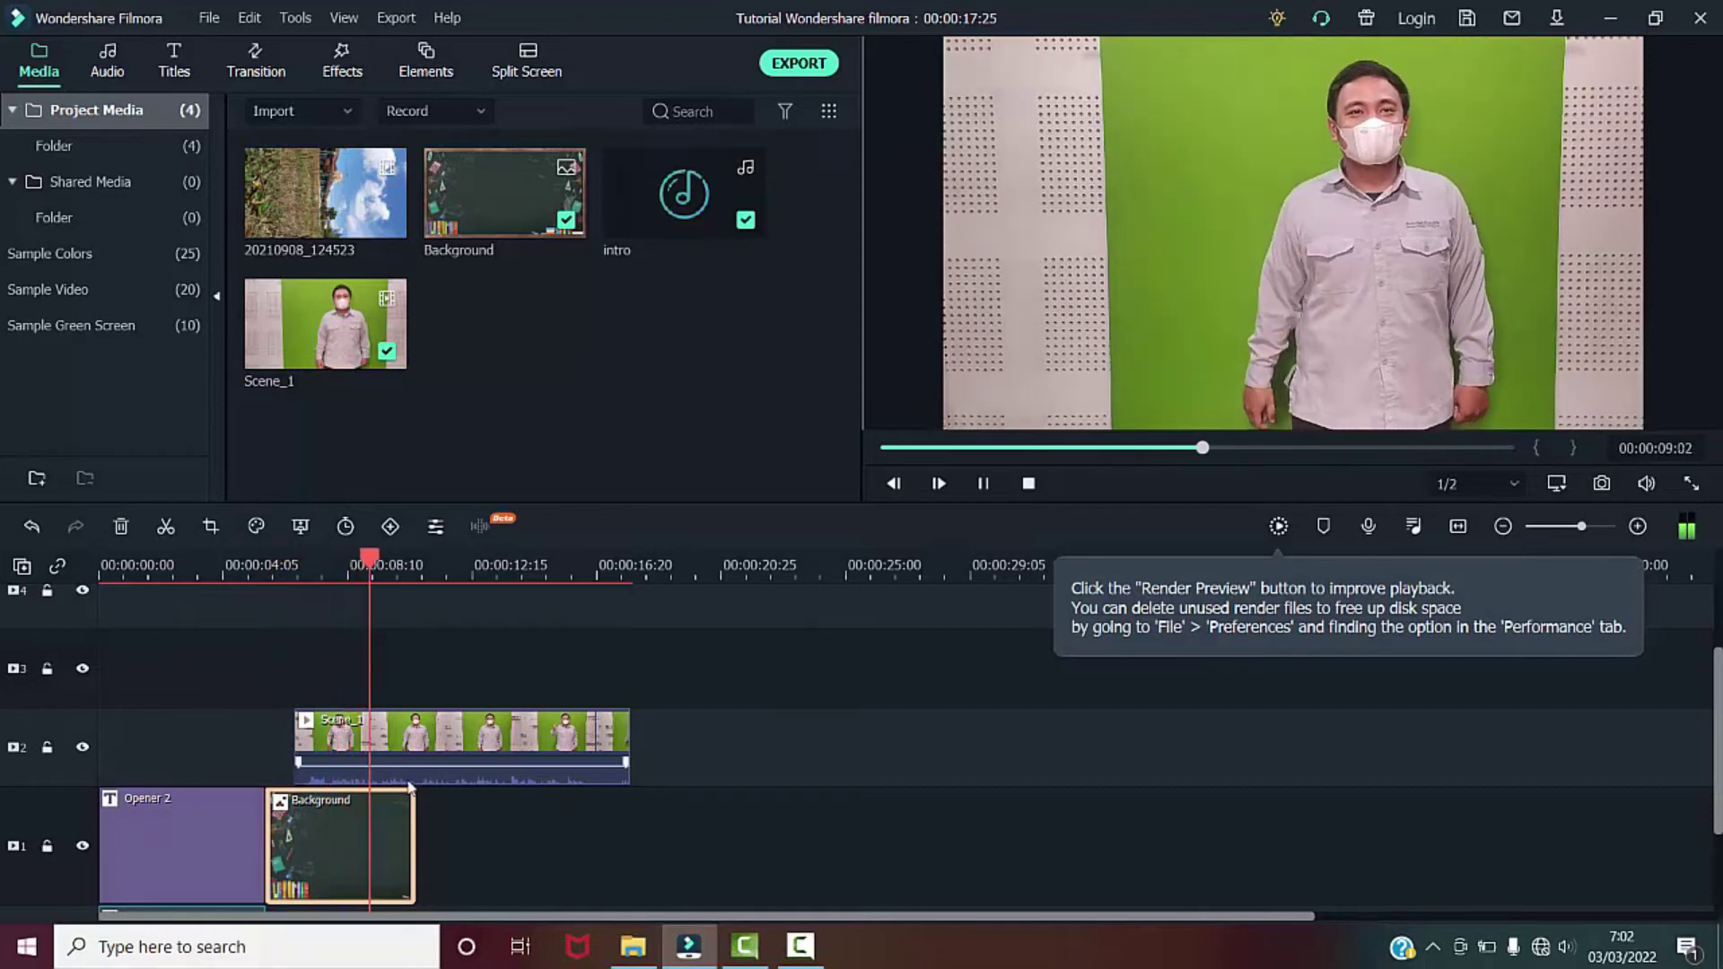
{"action": "key", "text": "space"}
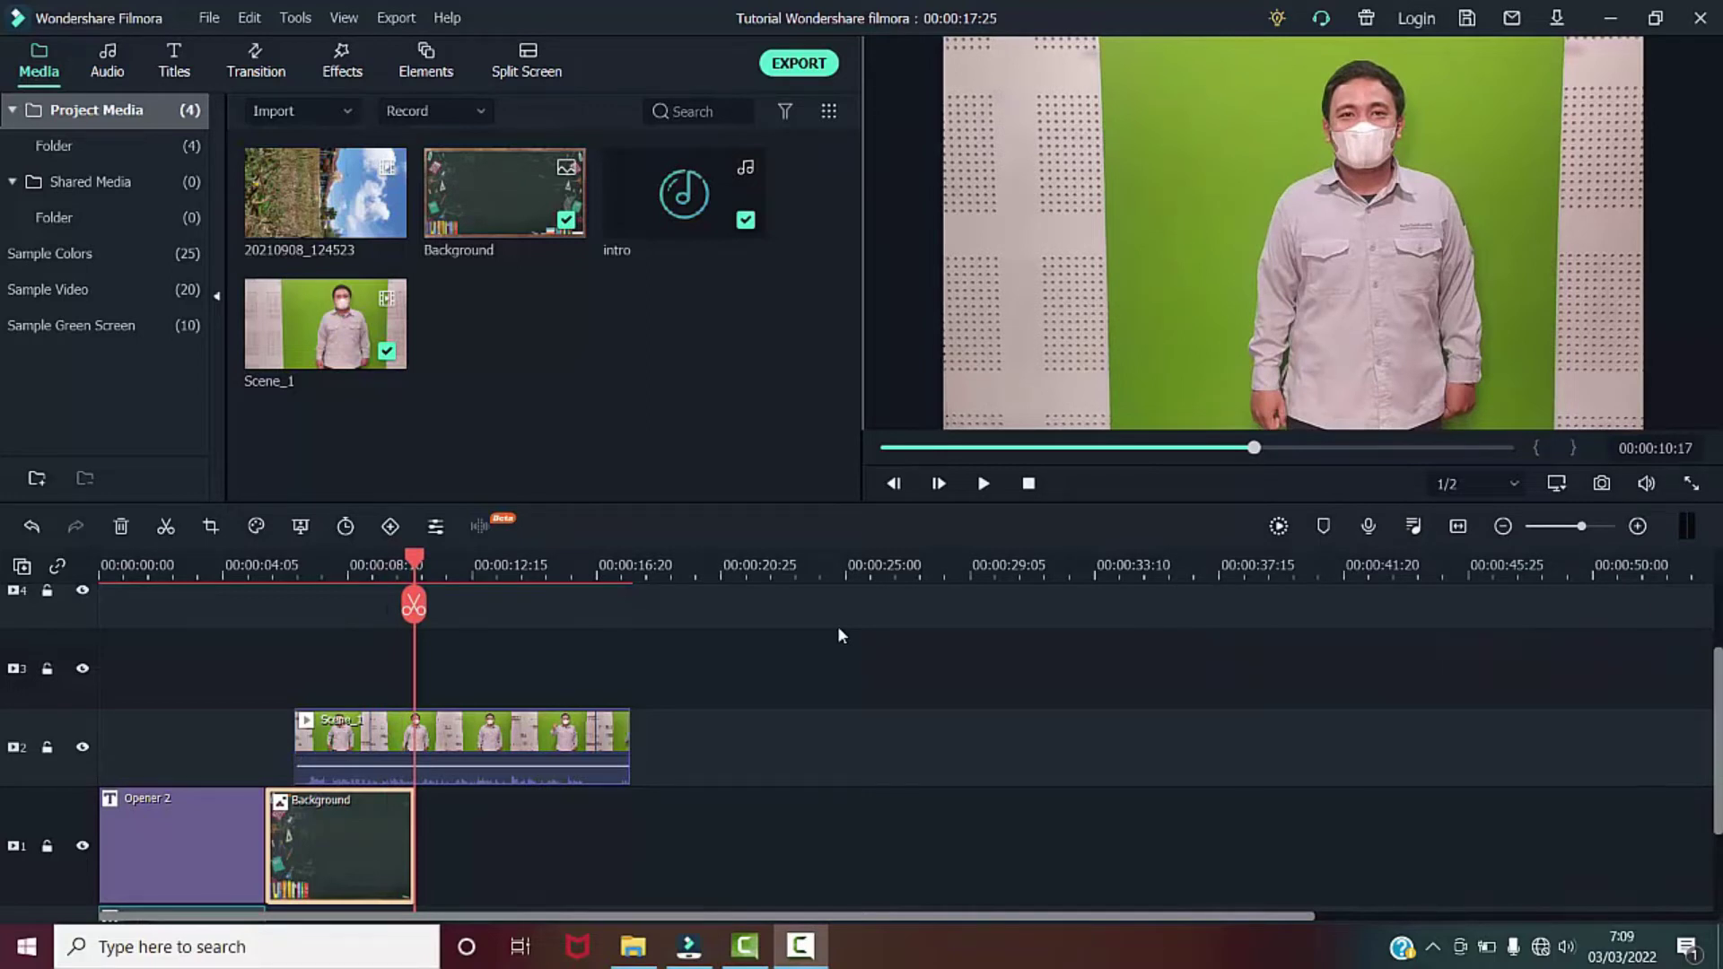
Crop the Scene_1 clip with a custom ratio to 1098 x 1080, cutting off the walls on both sides of the green screen
{"action": "left_click", "coordinate": [575, 752]}
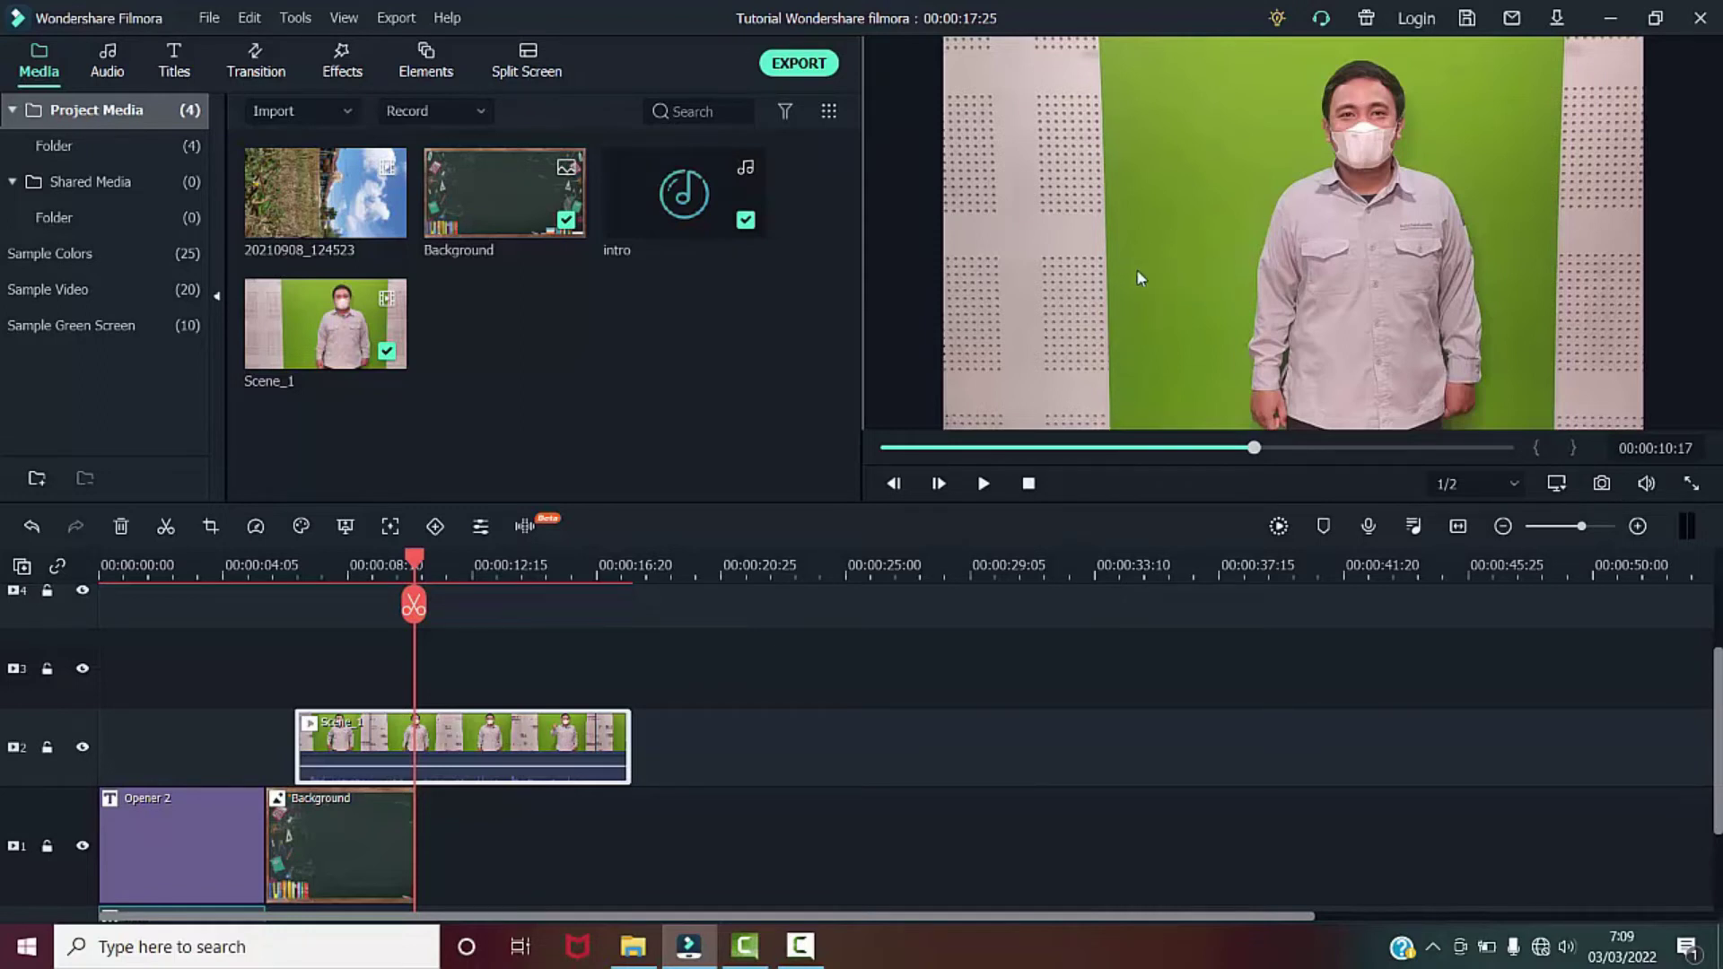
{"action": "left_click", "coordinate": [1172, 223]}
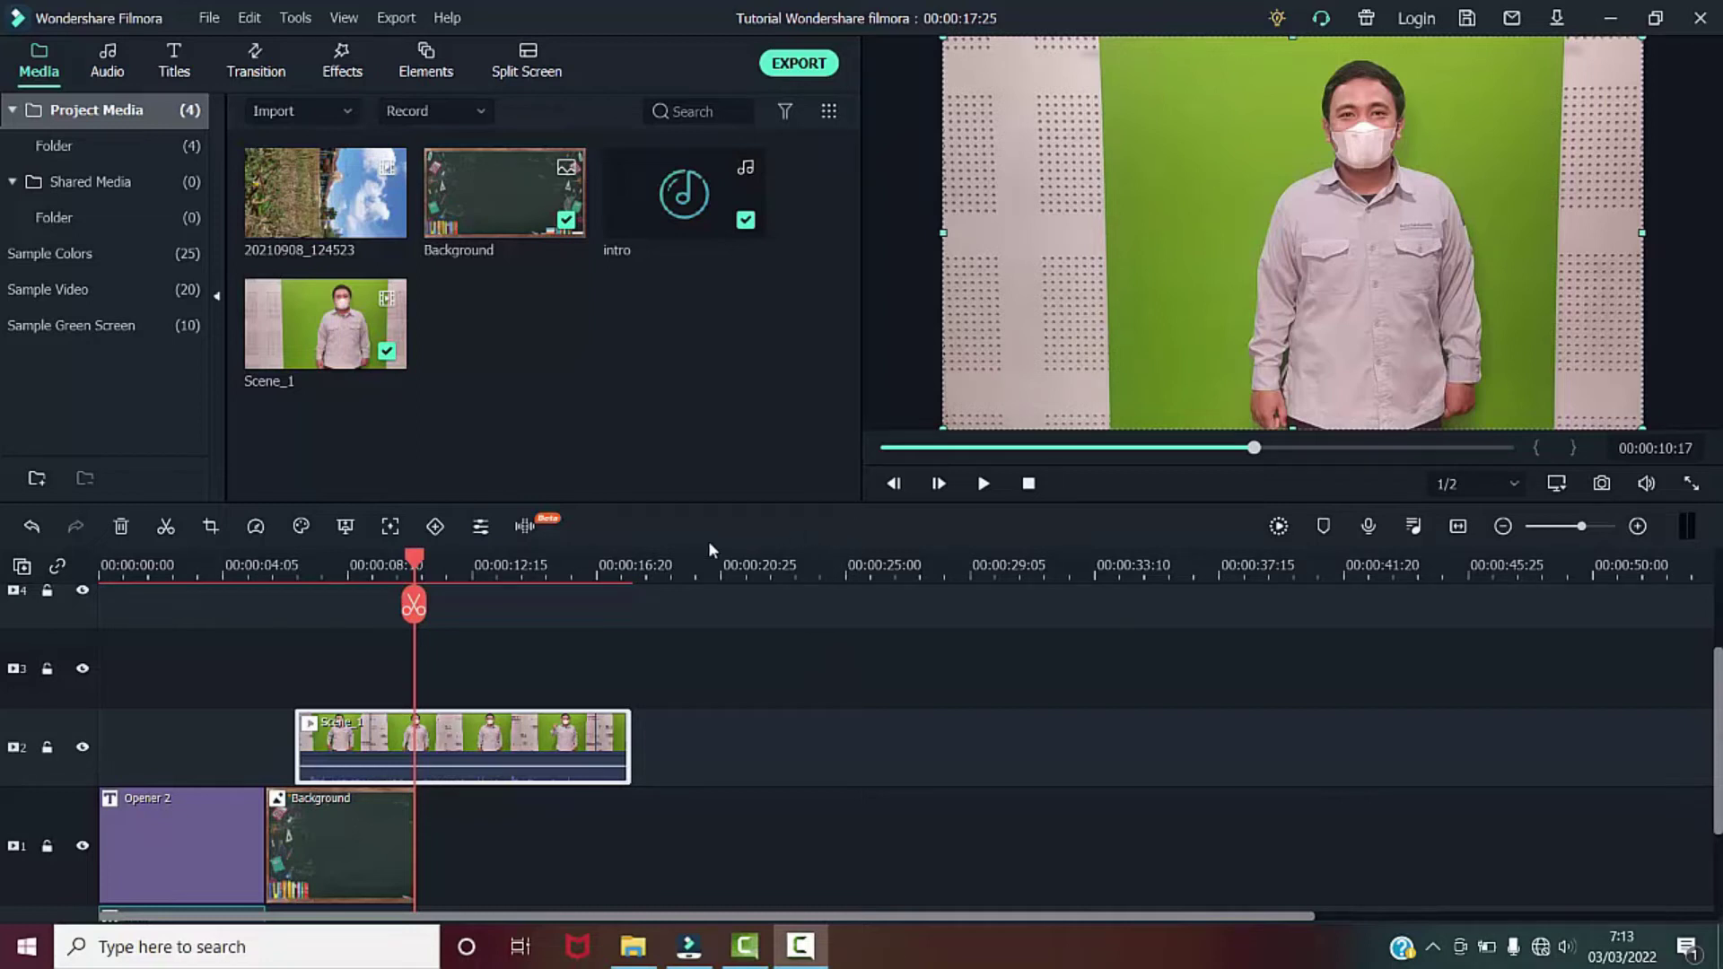
{"action": "left_click", "coordinate": [211, 527]}
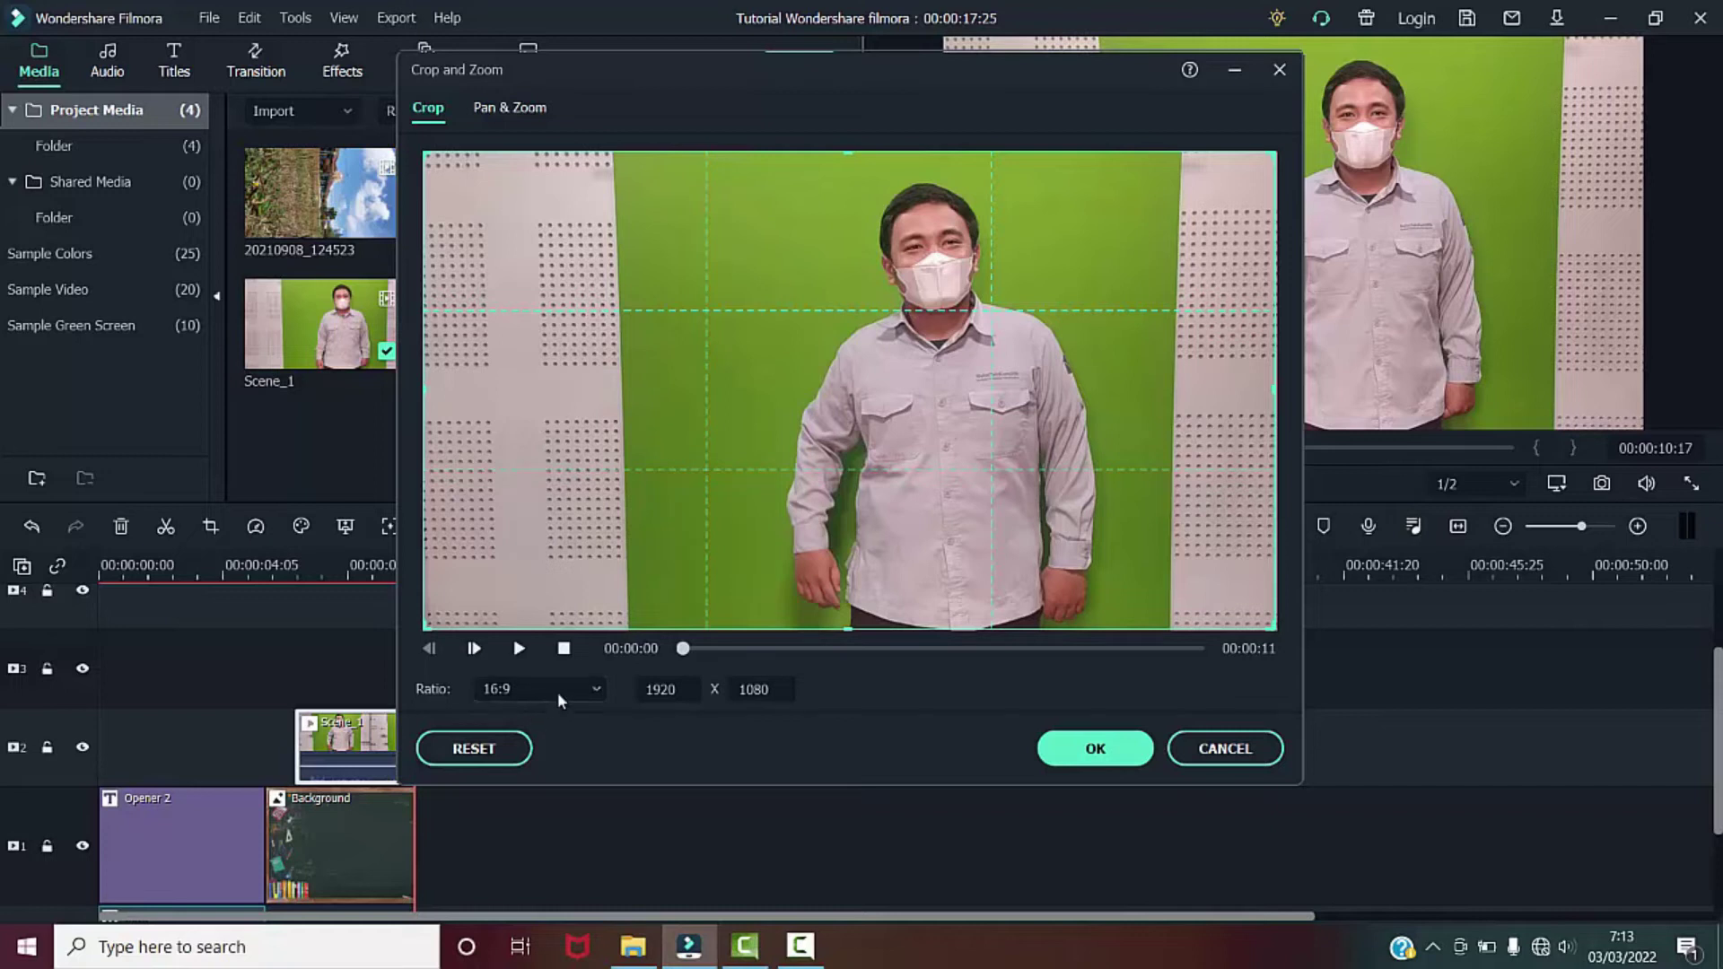
{"action": "left_click", "coordinate": [589, 691]}
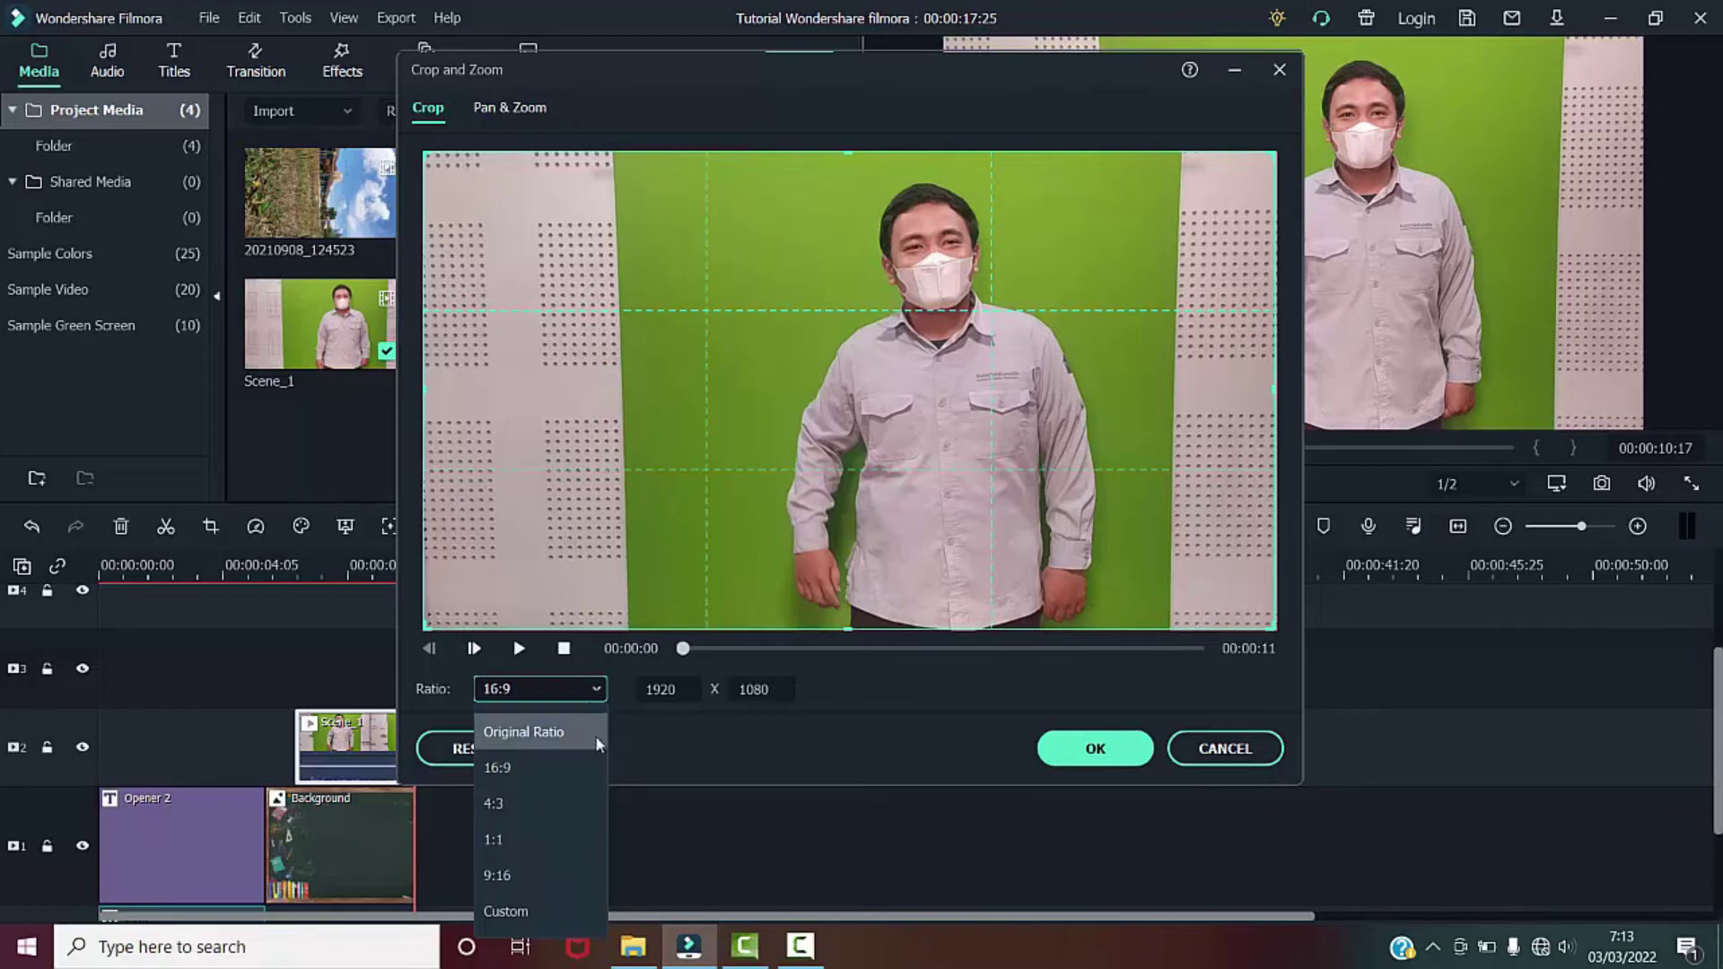
{"action": "left_click", "coordinate": [573, 911]}
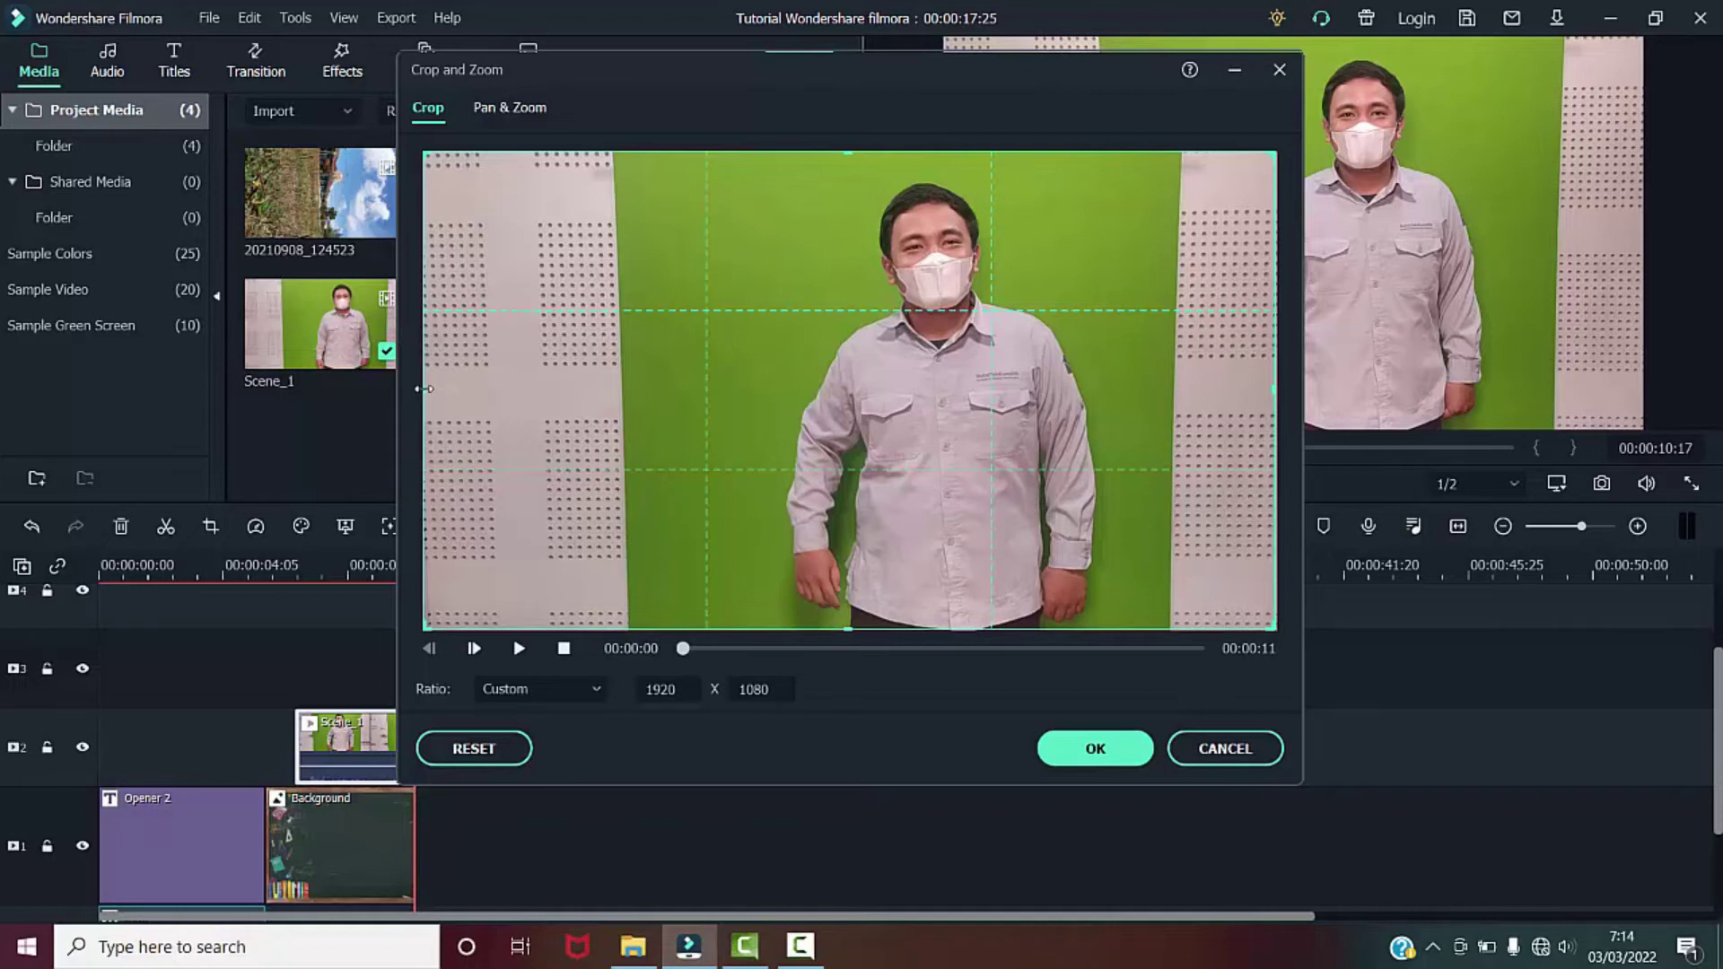
{"action": "left_click_drag", "start_coordinate": [426, 388], "coordinate": [675, 442]}
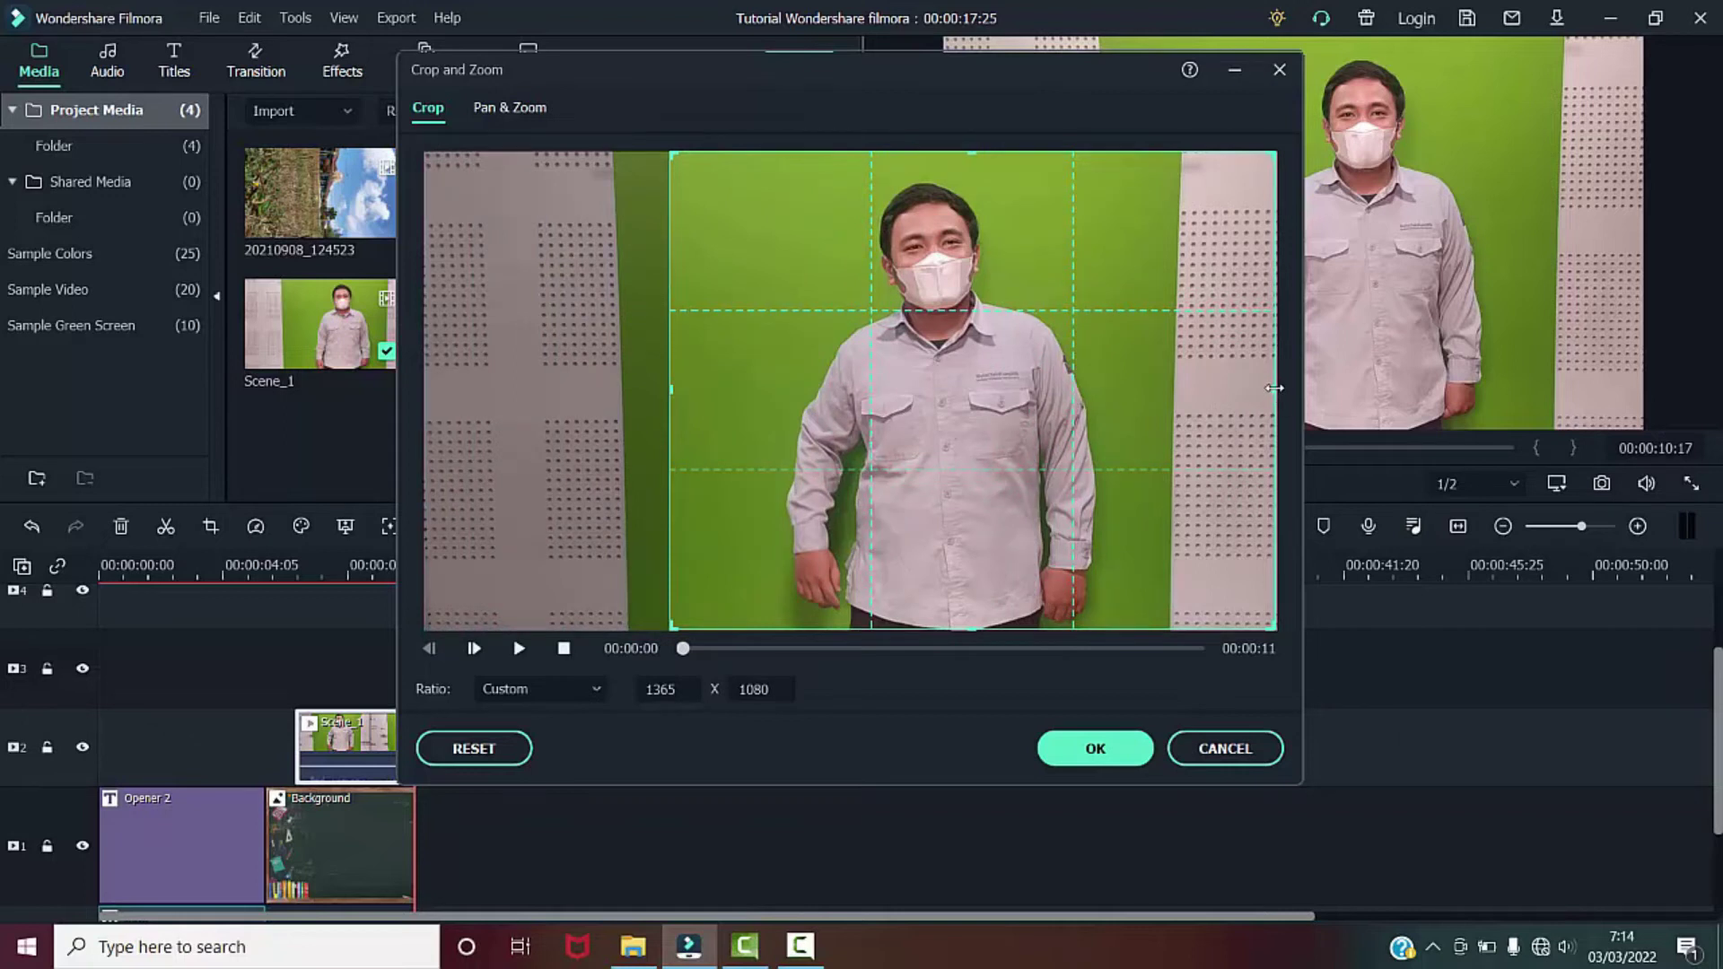
{"action": "left_click_drag", "start_coordinate": [1272, 387], "coordinate": [1156, 398]}
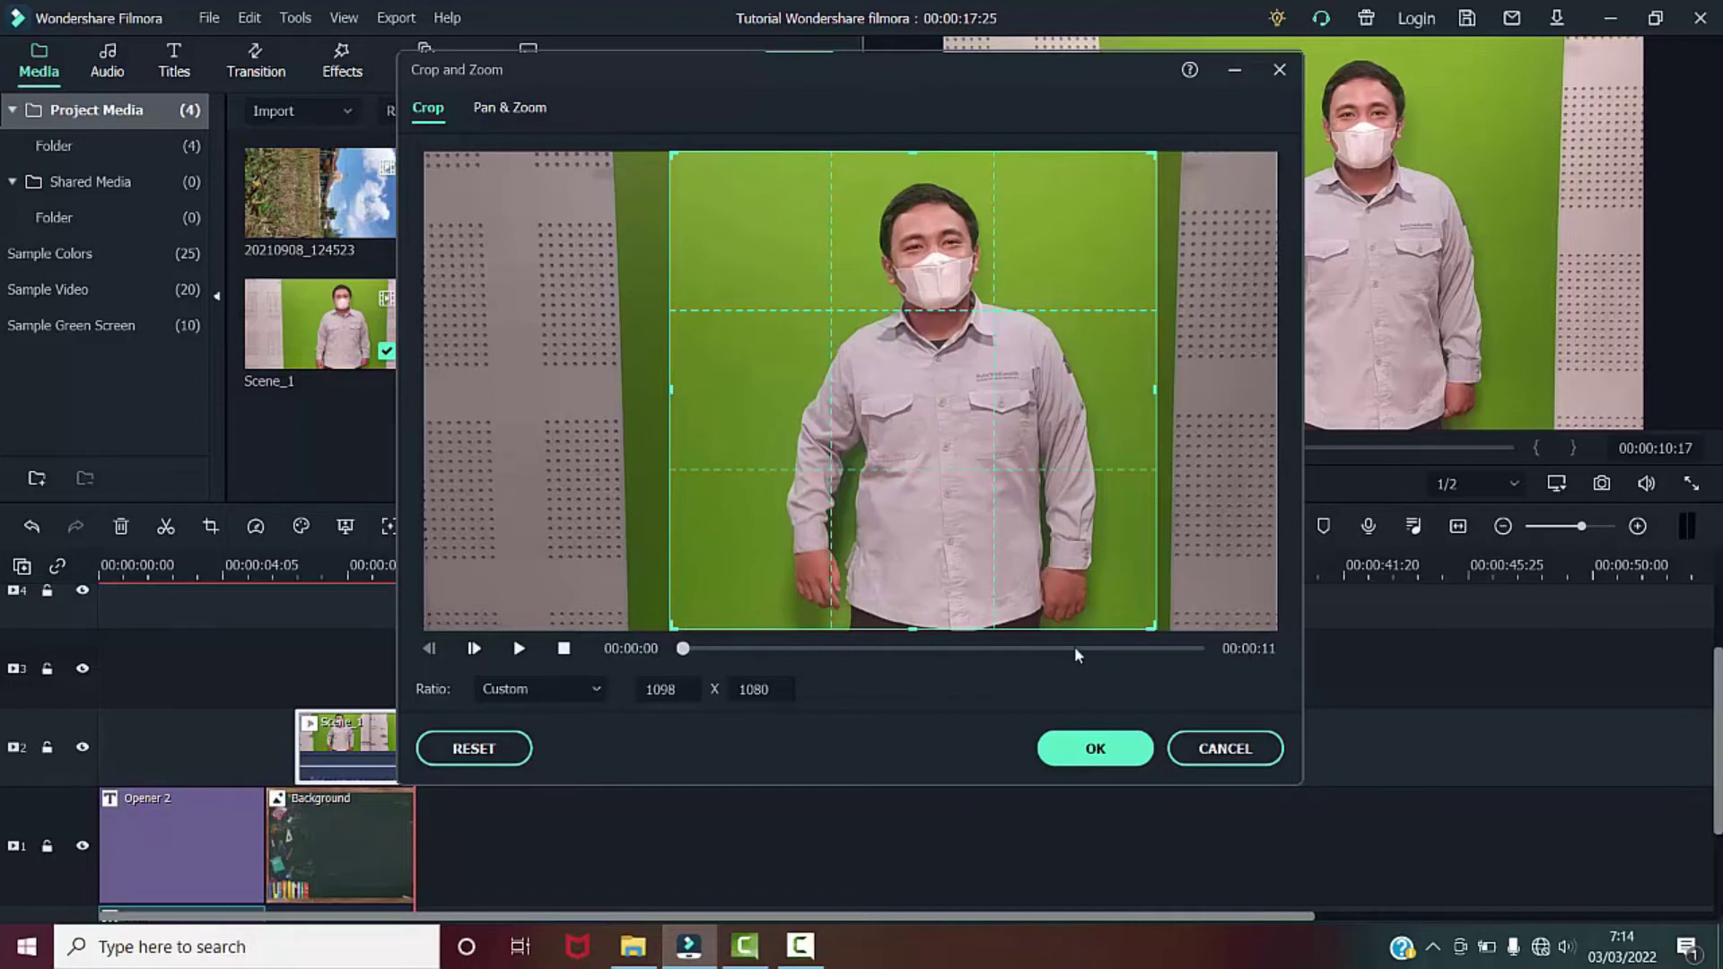
{"action": "left_click", "coordinate": [1093, 749]}
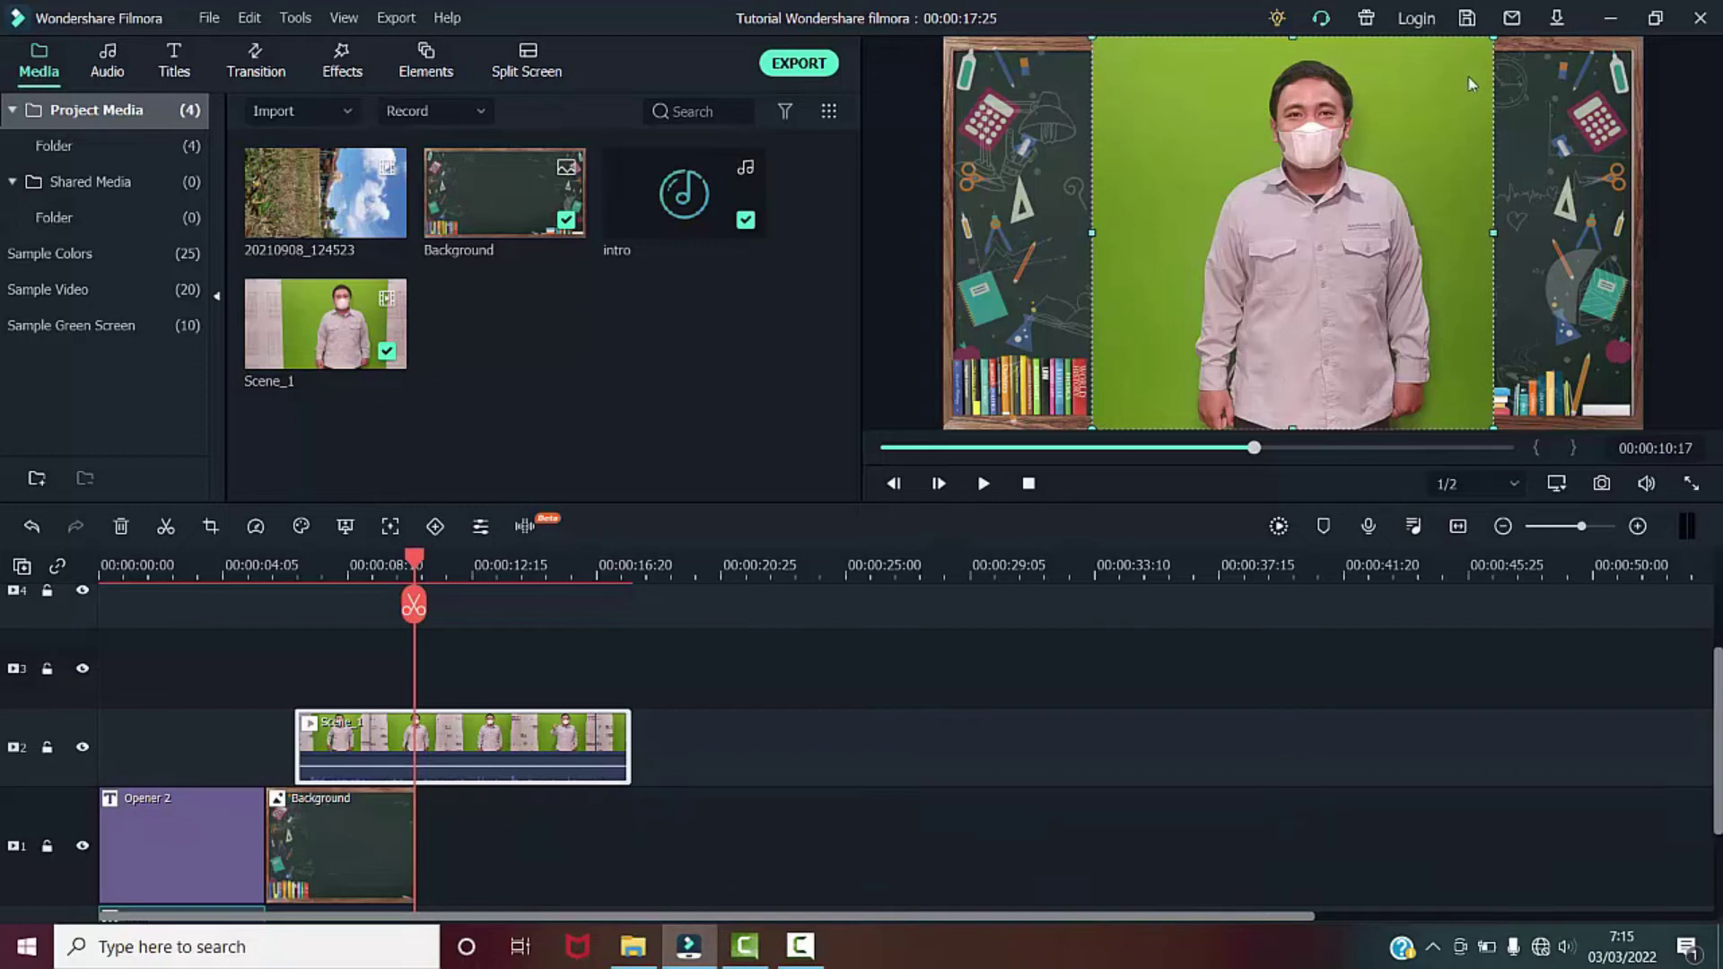
{"action": "left_click", "coordinate": [1009, 240]}
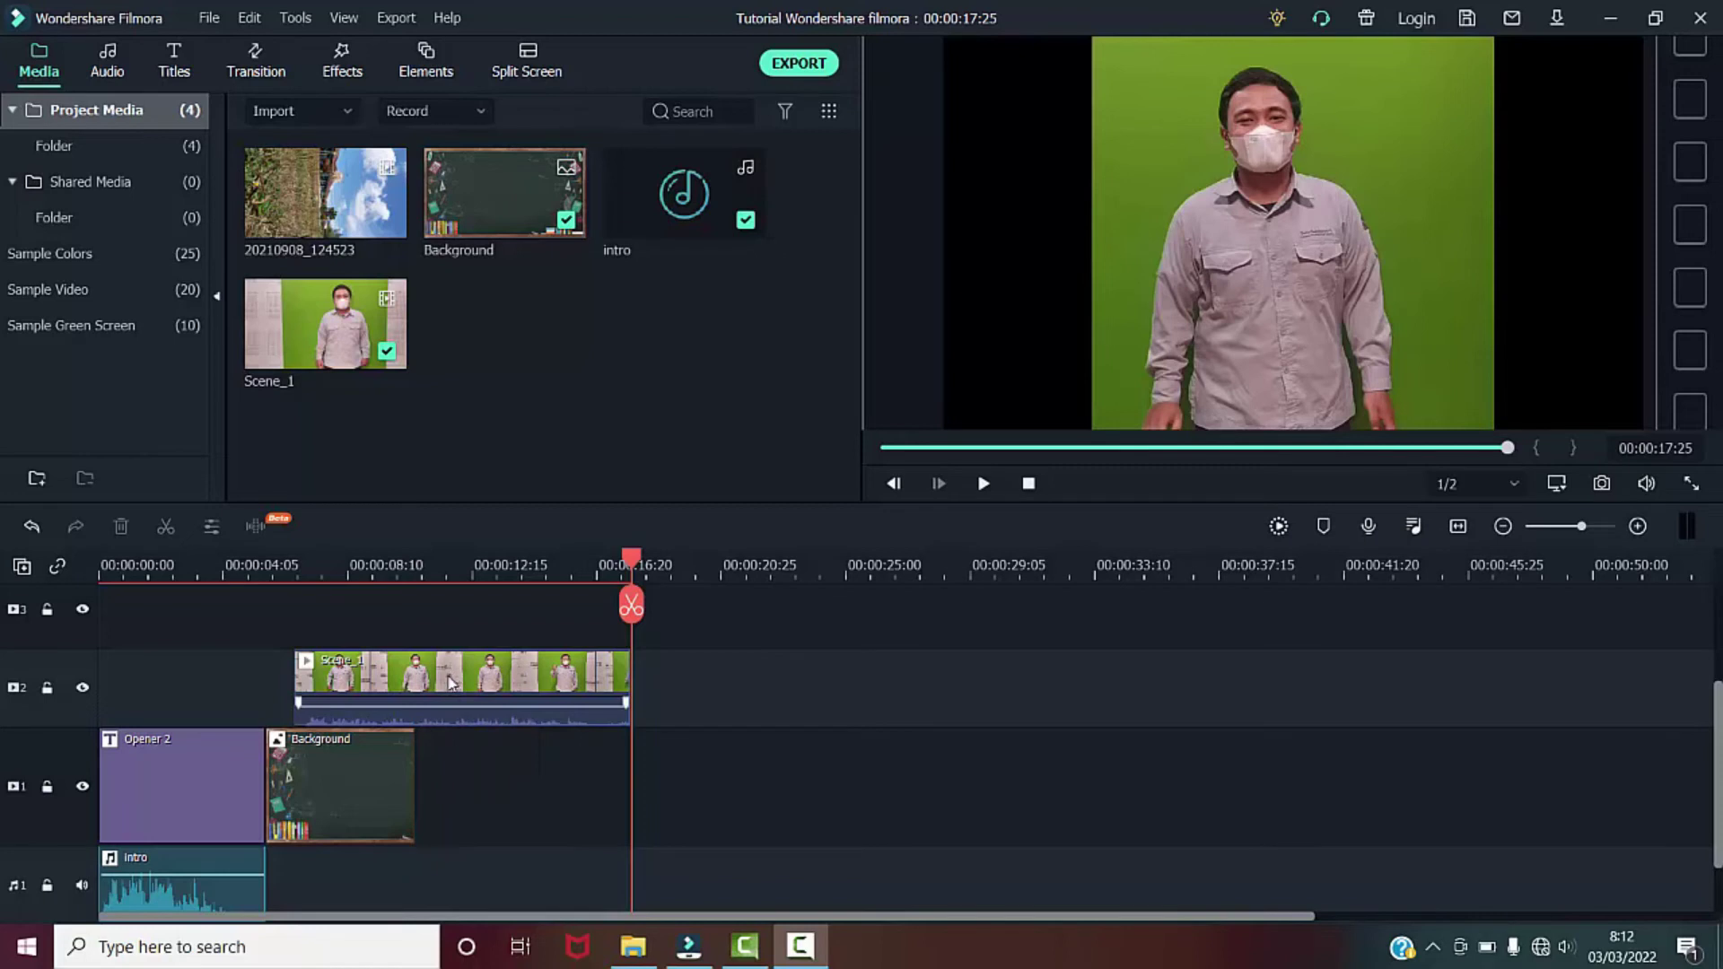
Align the start of Scene_1 with the start of the Background clip and move the playhead to 00:00:07:00
{"action": "left_click", "coordinate": [388, 682]}
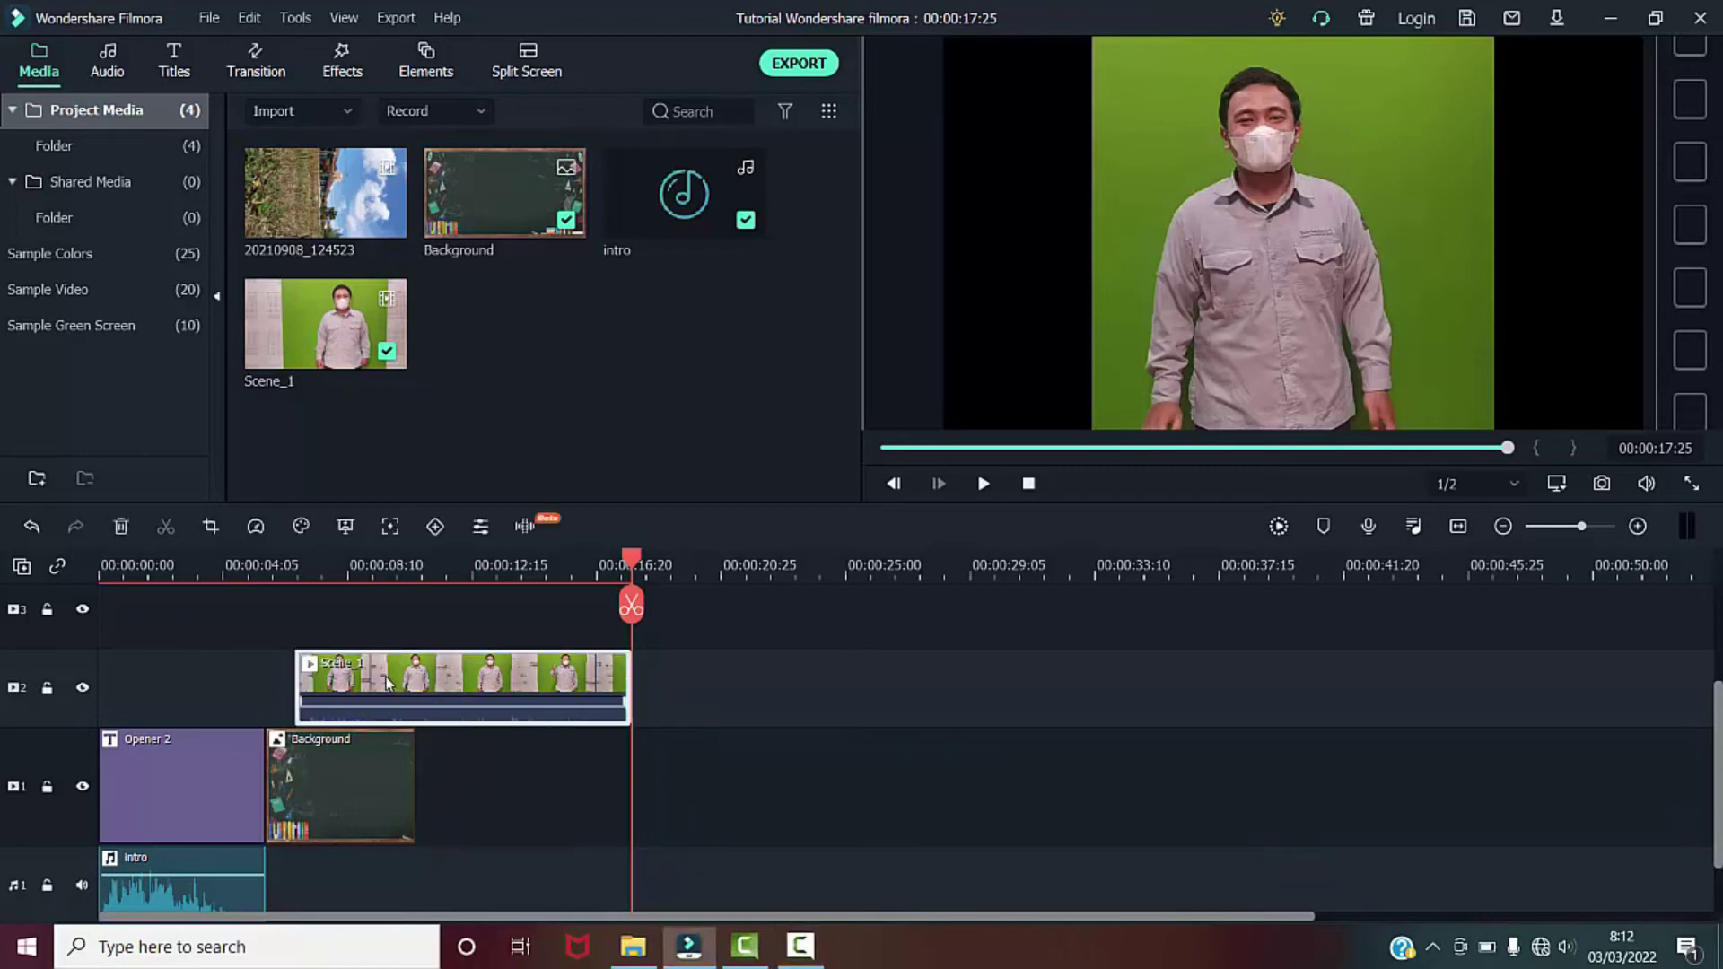
{"action": "left_click_drag", "start_coordinate": [408, 682], "coordinate": [385, 671]}
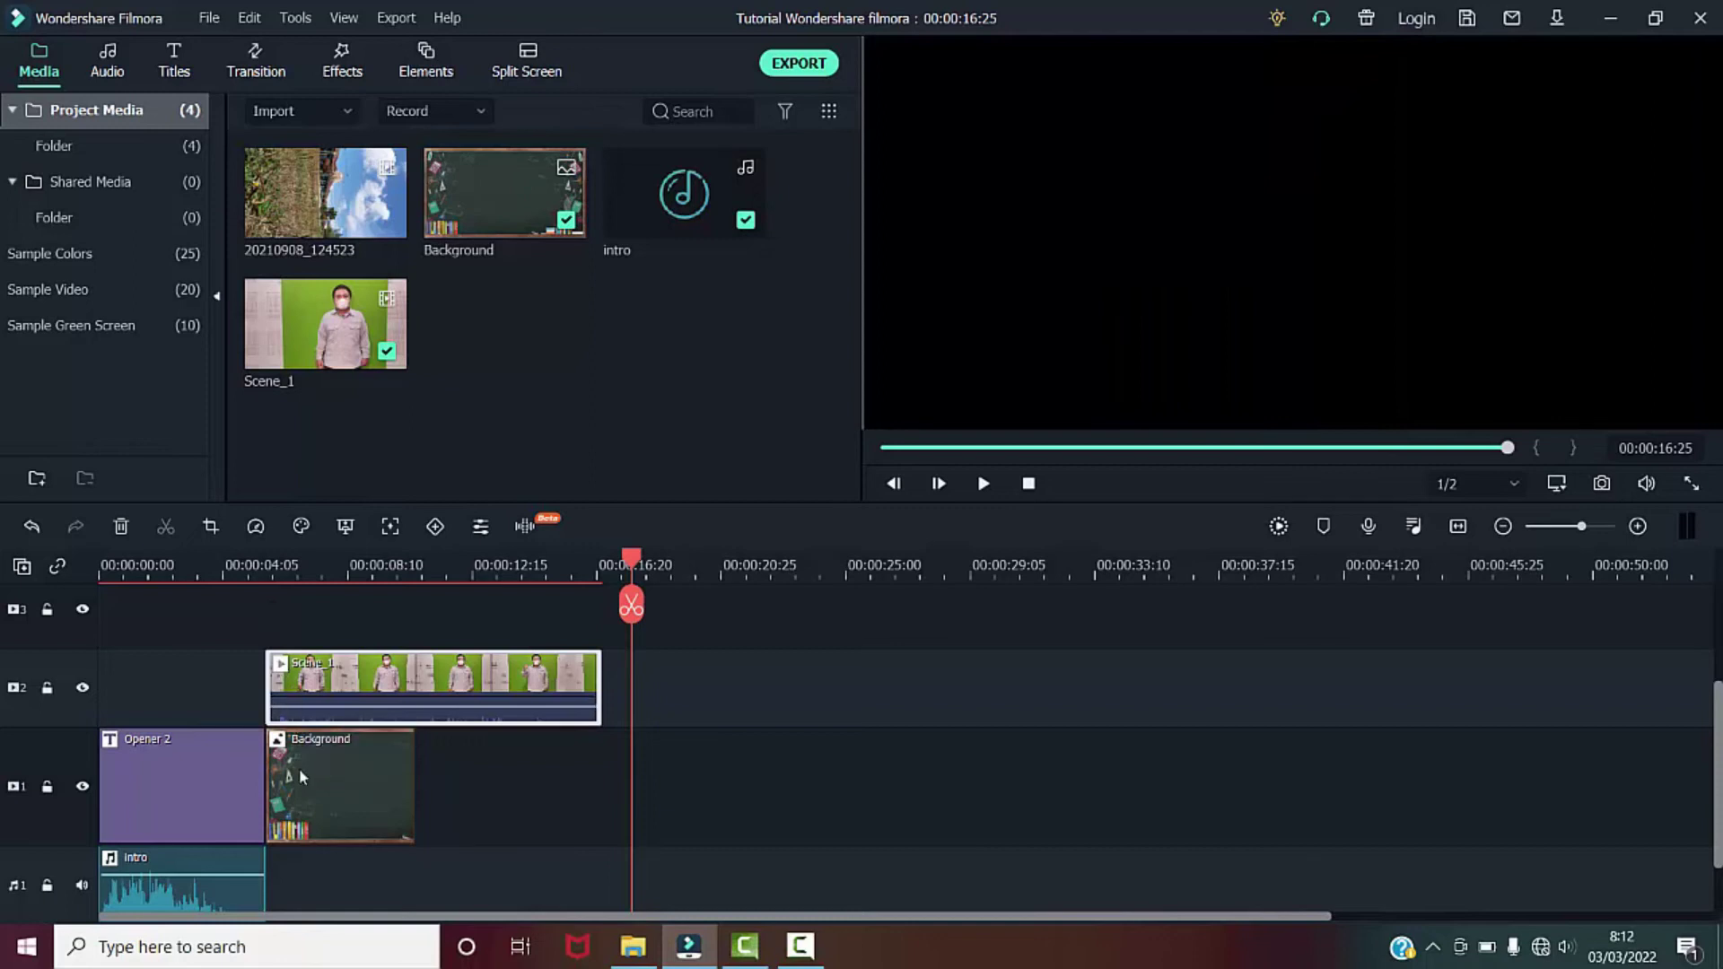
{"action": "left_click", "coordinate": [299, 768]}
{"action": "left_click", "coordinate": [271, 569]}
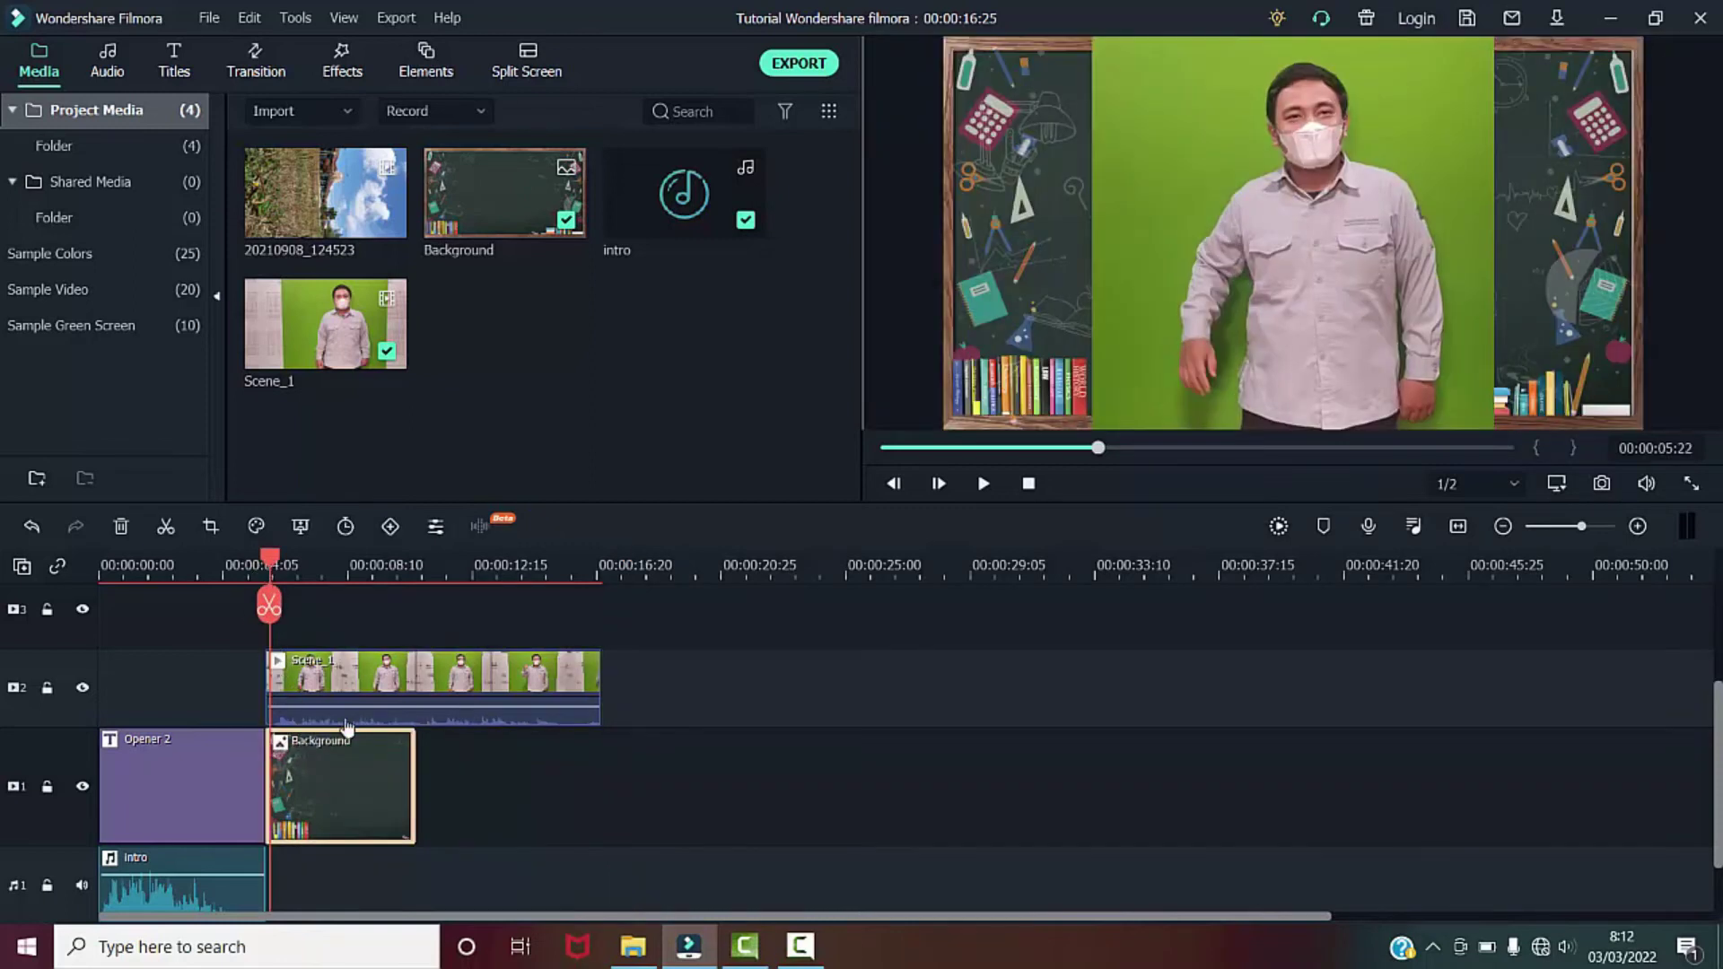
{"action": "mouse_move", "coordinate": [277, 569]}
{"action": "left_mouse_down"}
{"action": "mouse_move", "coordinate": [230, 565]}
{"action": "mouse_move", "coordinate": [309, 572]}
{"action": "left_mouse_up"}
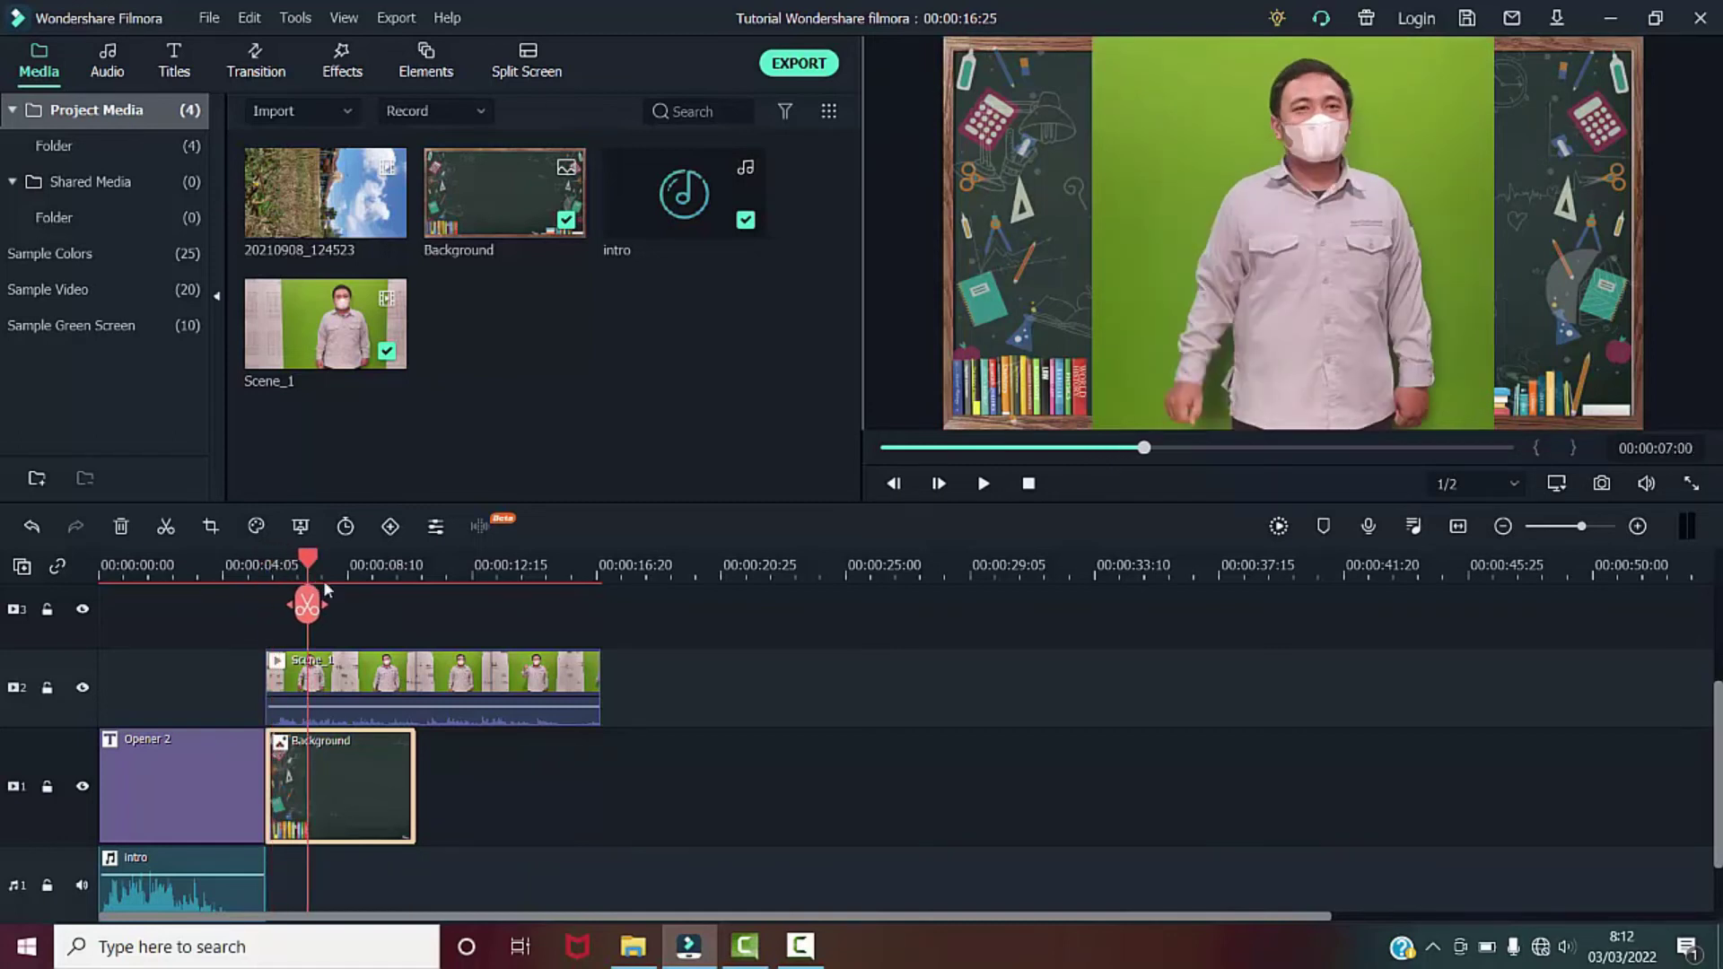
Enable Chroma Key on the Scene_1 clip and sample the key color from the green backdrop beside the presenter
{"action": "left_click", "coordinate": [399, 687]}
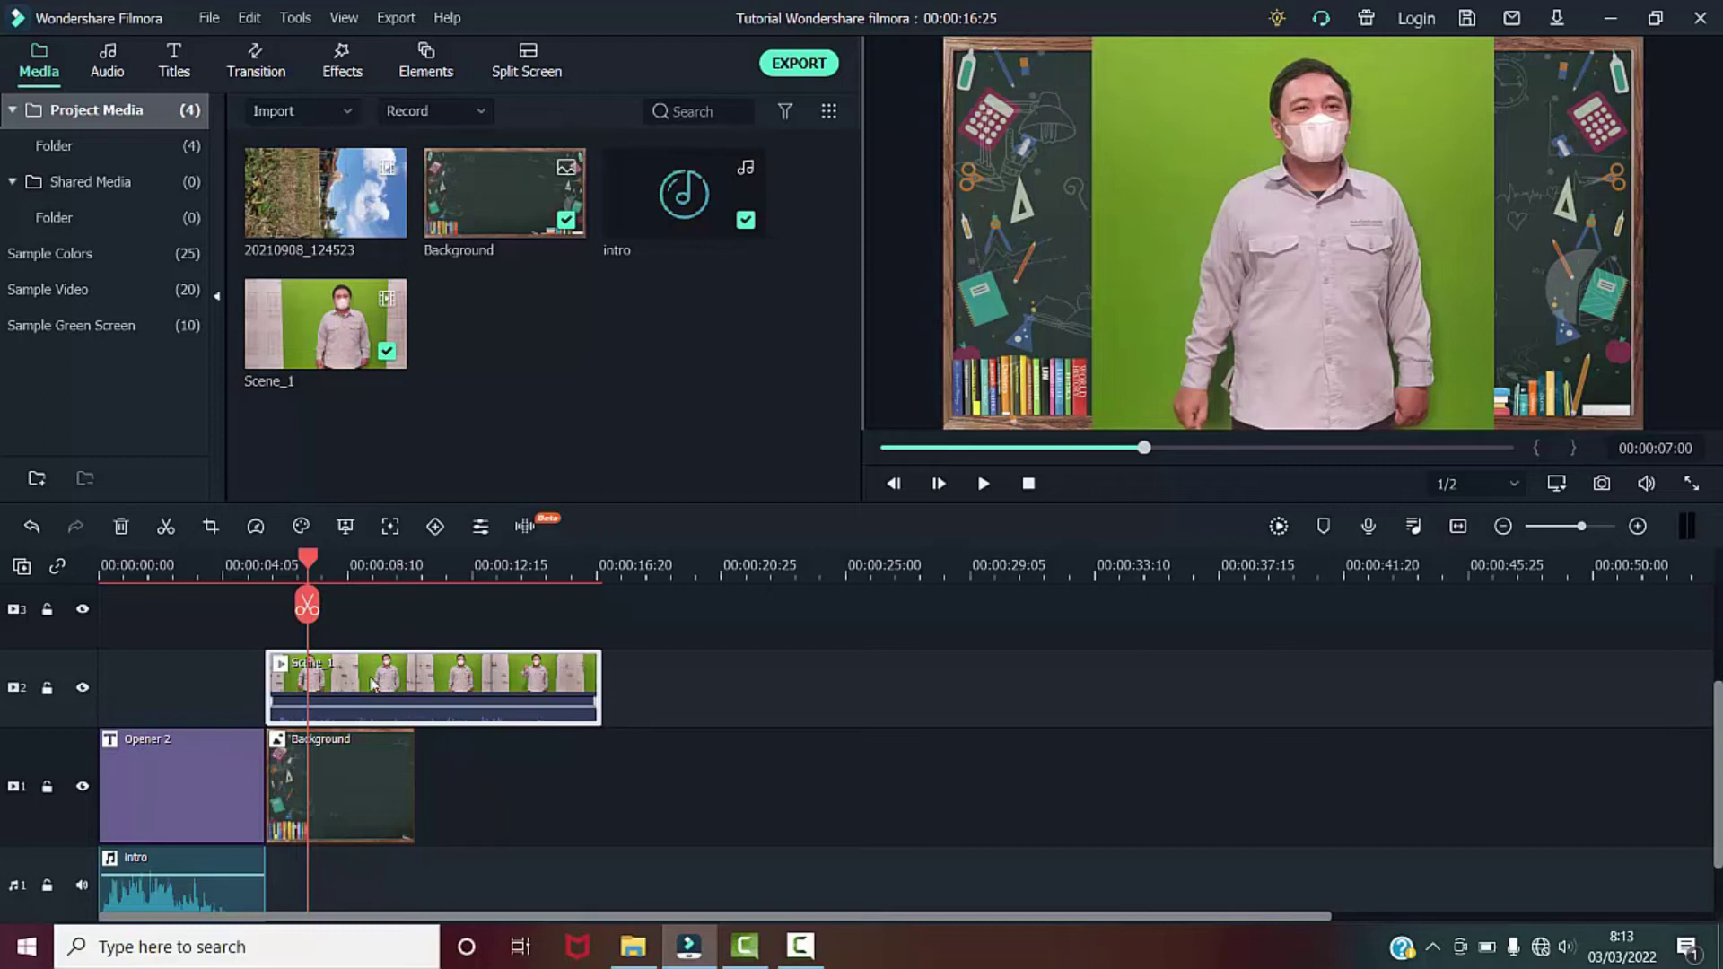
{"action": "left_click", "coordinate": [346, 529]}
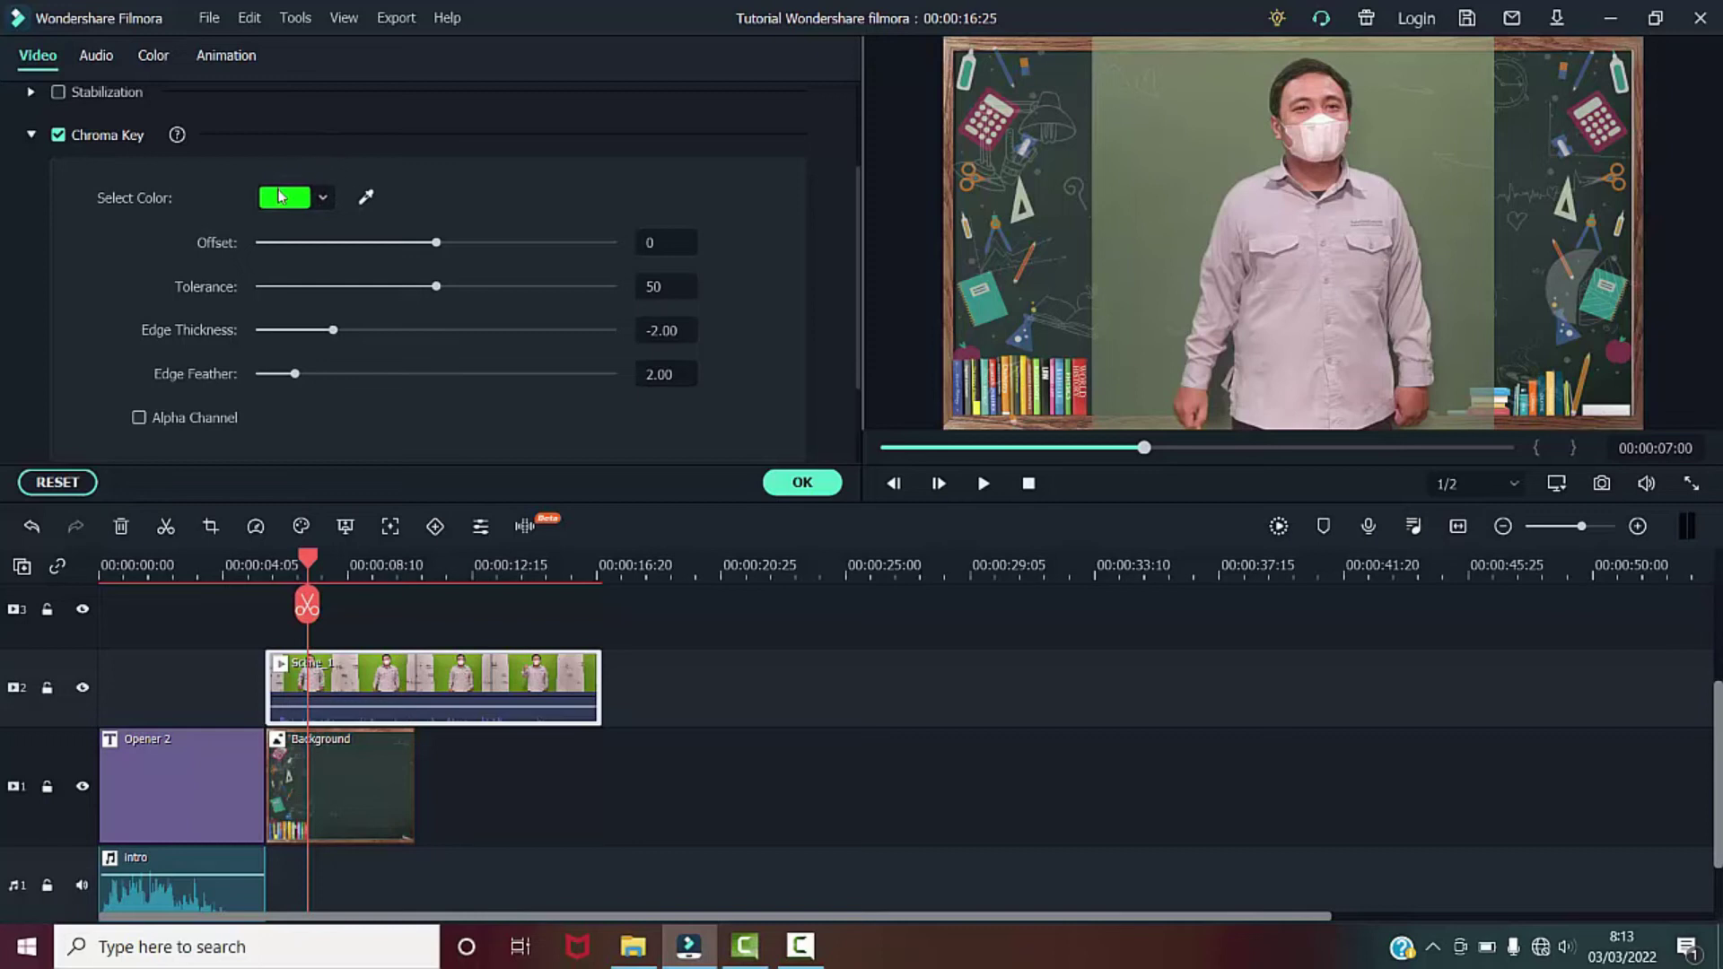
{"action": "left_click", "coordinate": [367, 197]}
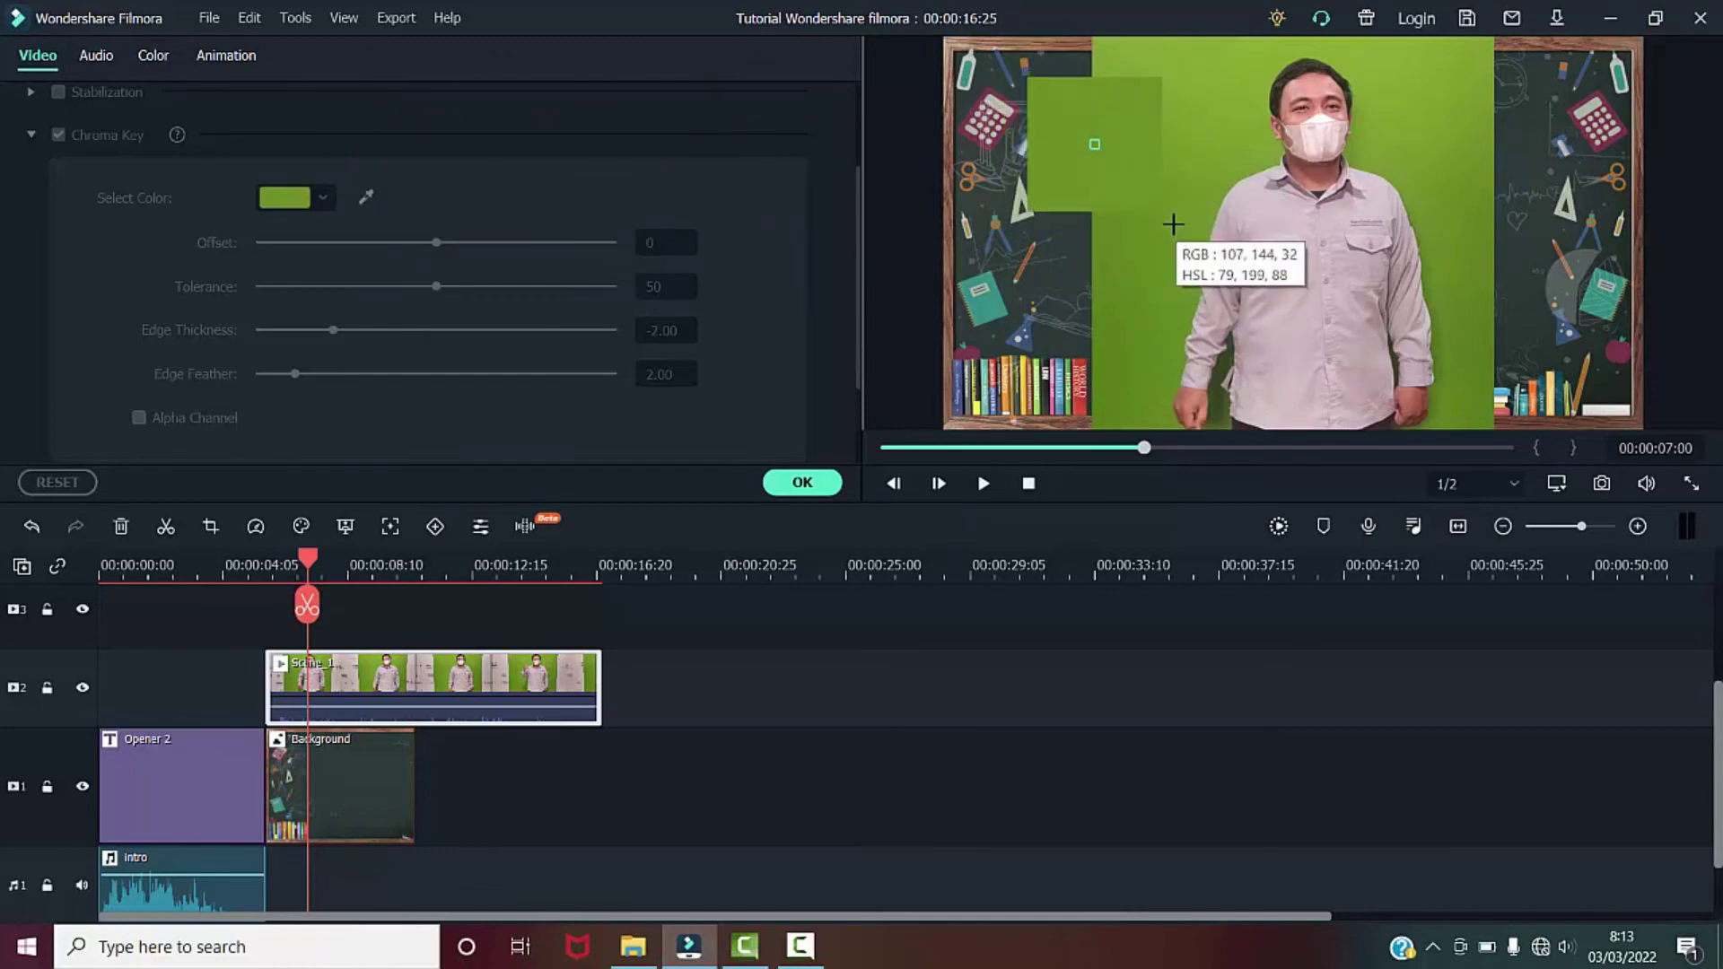
{"action": "left_click", "coordinate": [1174, 224]}
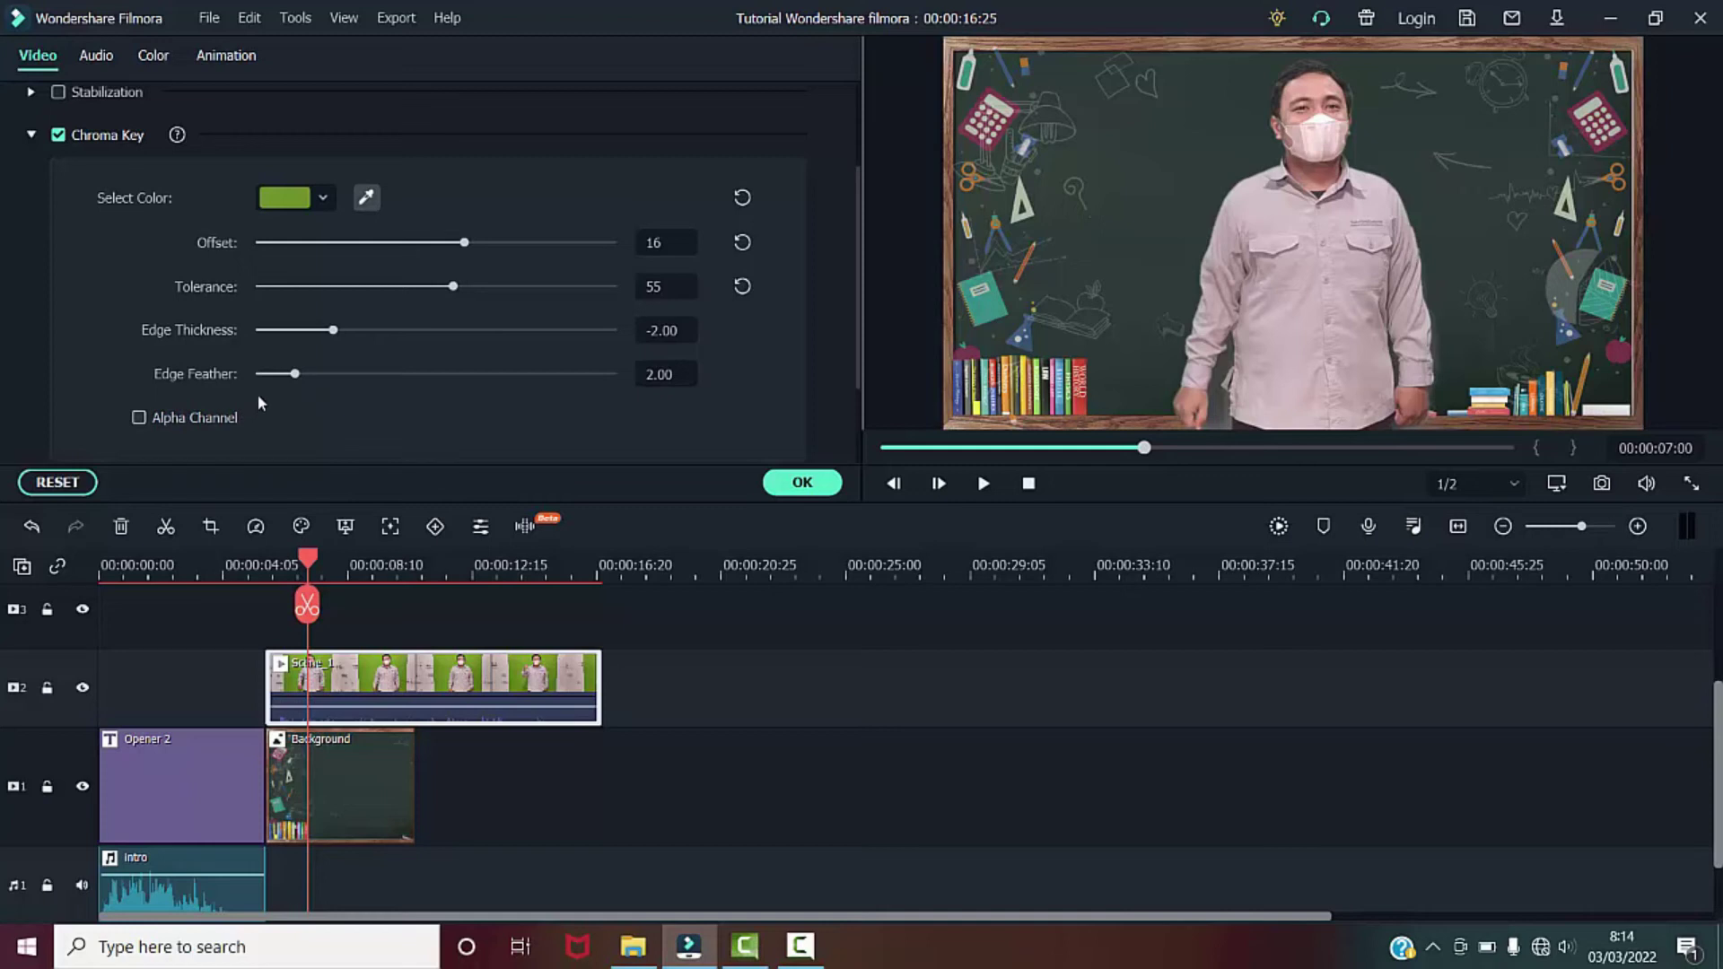
Refine the Scene_1 chroma key to Offset 29, Tolerance 47, Edge Thickness -1.05 and Edge Feather 3.50, checking the matte with Alpha Channel, and apply it
{"action": "left_click", "coordinate": [138, 418]}
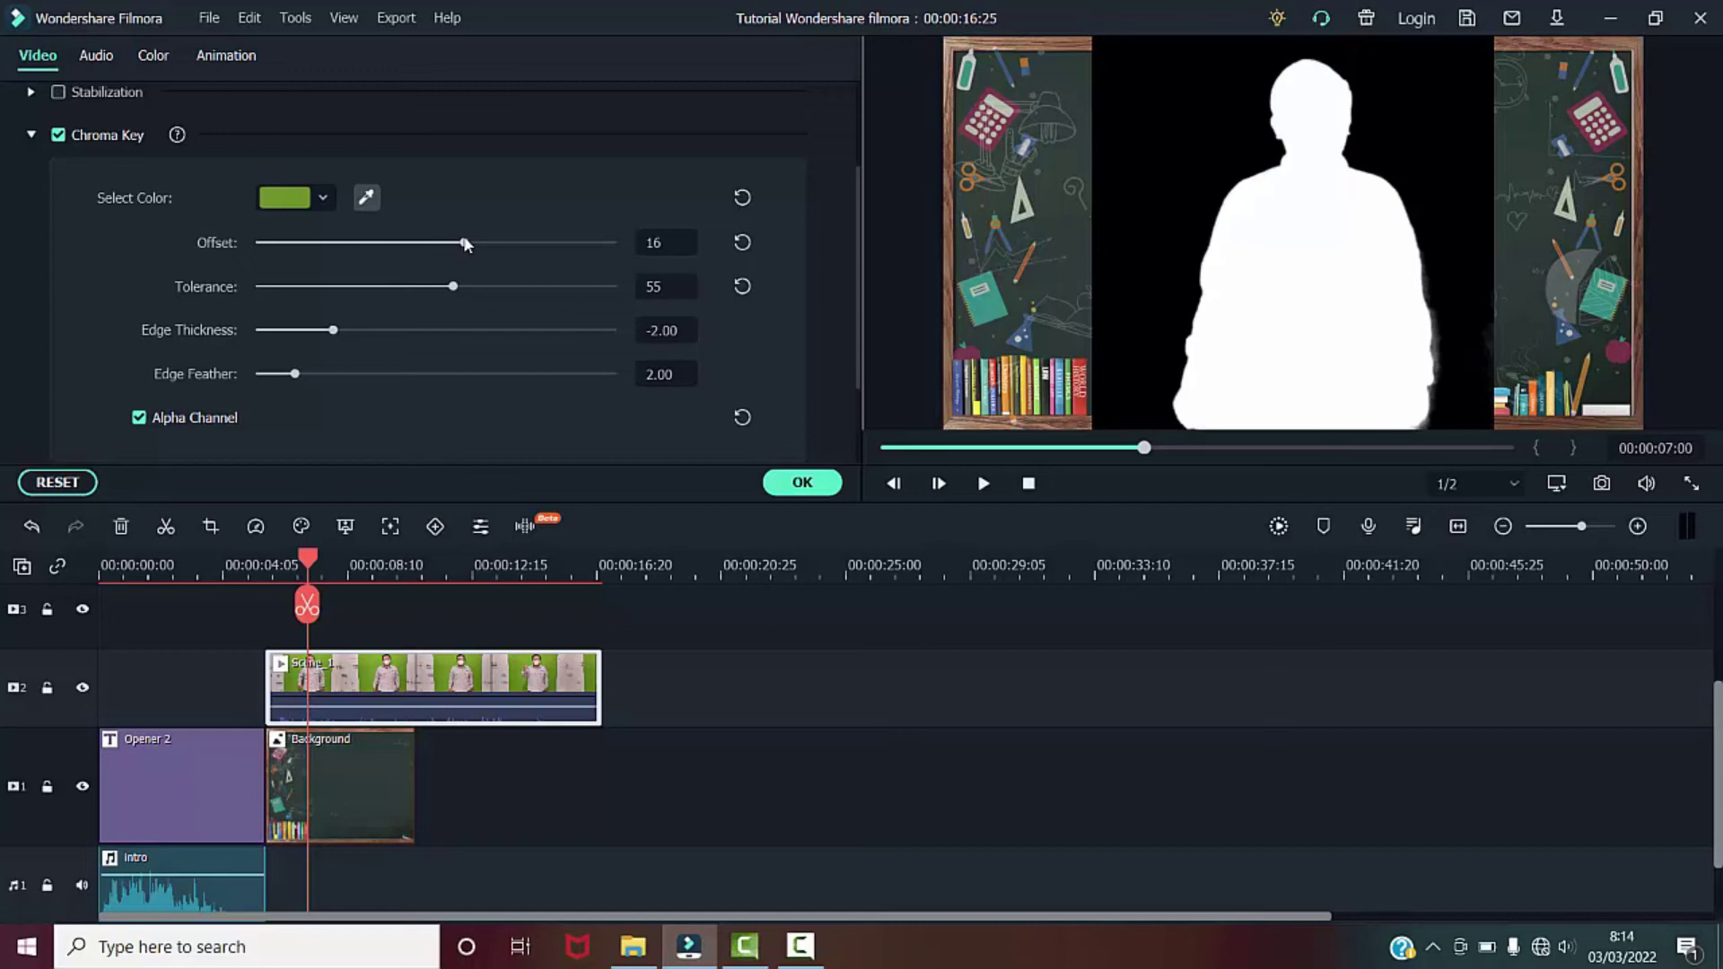
{"action": "left_click_drag", "start_coordinate": [466, 244], "coordinate": [439, 288]}
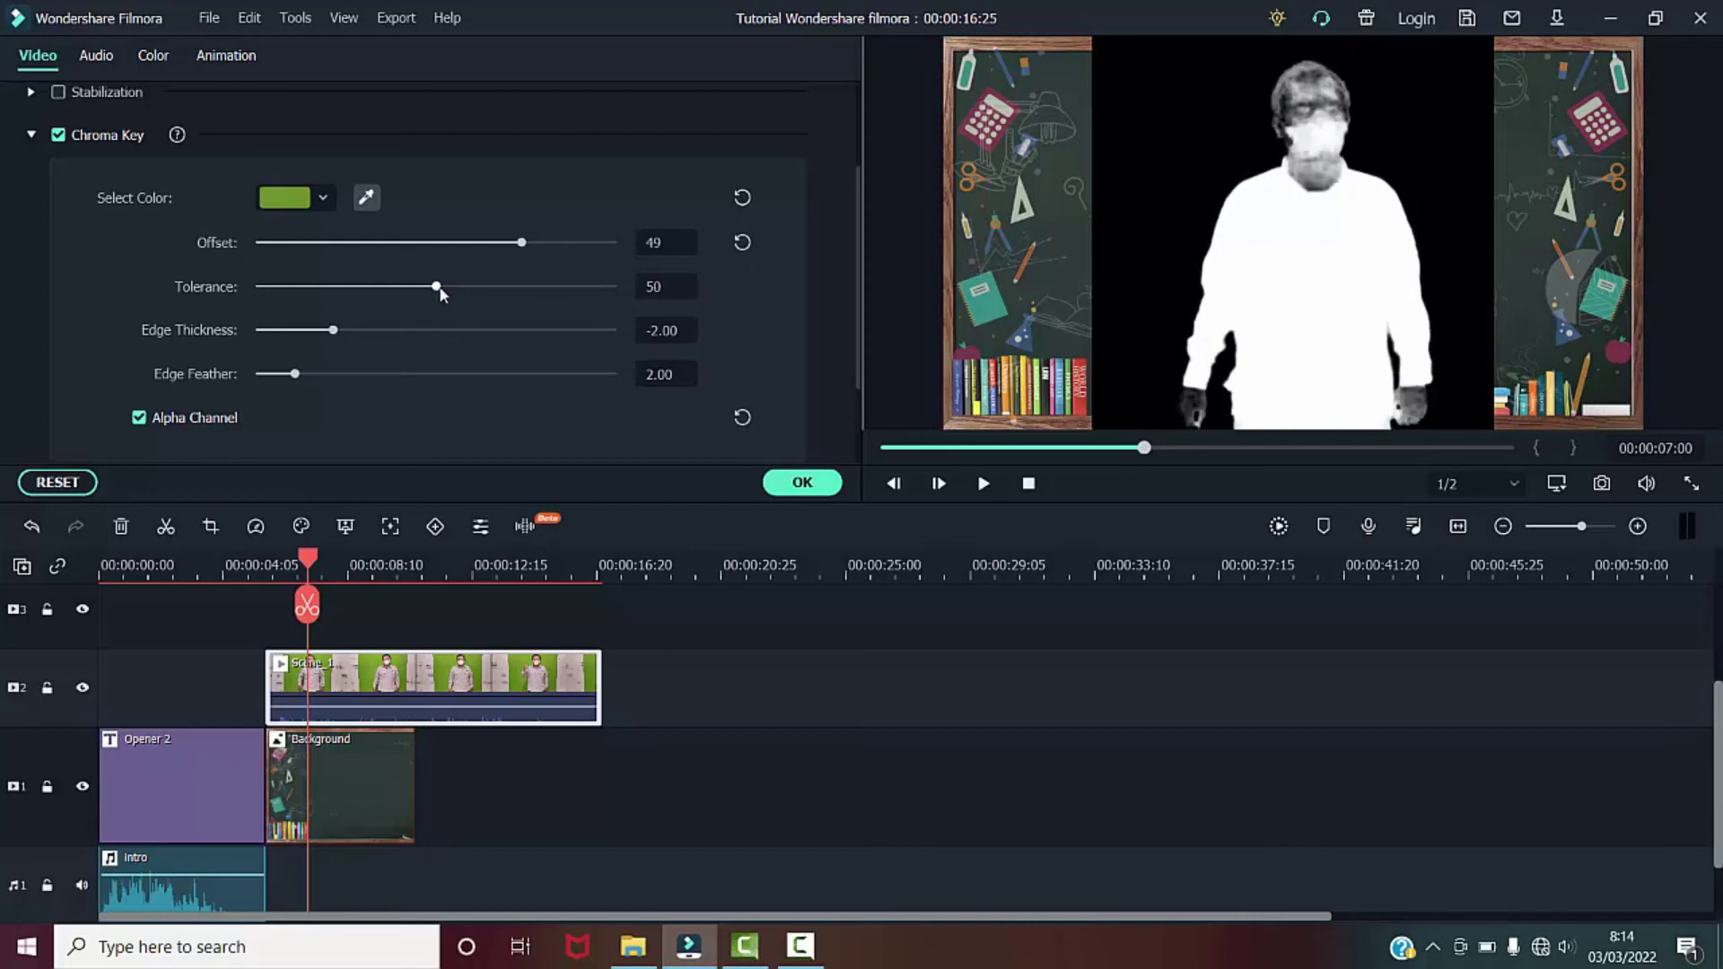
{"action": "mouse_move", "coordinate": [518, 249]}
{"action": "left_mouse_down"}
{"action": "mouse_move", "coordinate": [451, 247]}
{"action": "mouse_move", "coordinate": [540, 244]}
{"action": "mouse_move", "coordinate": [436, 244]}
{"action": "mouse_move", "coordinate": [490, 248]}
{"action": "left_mouse_up"}
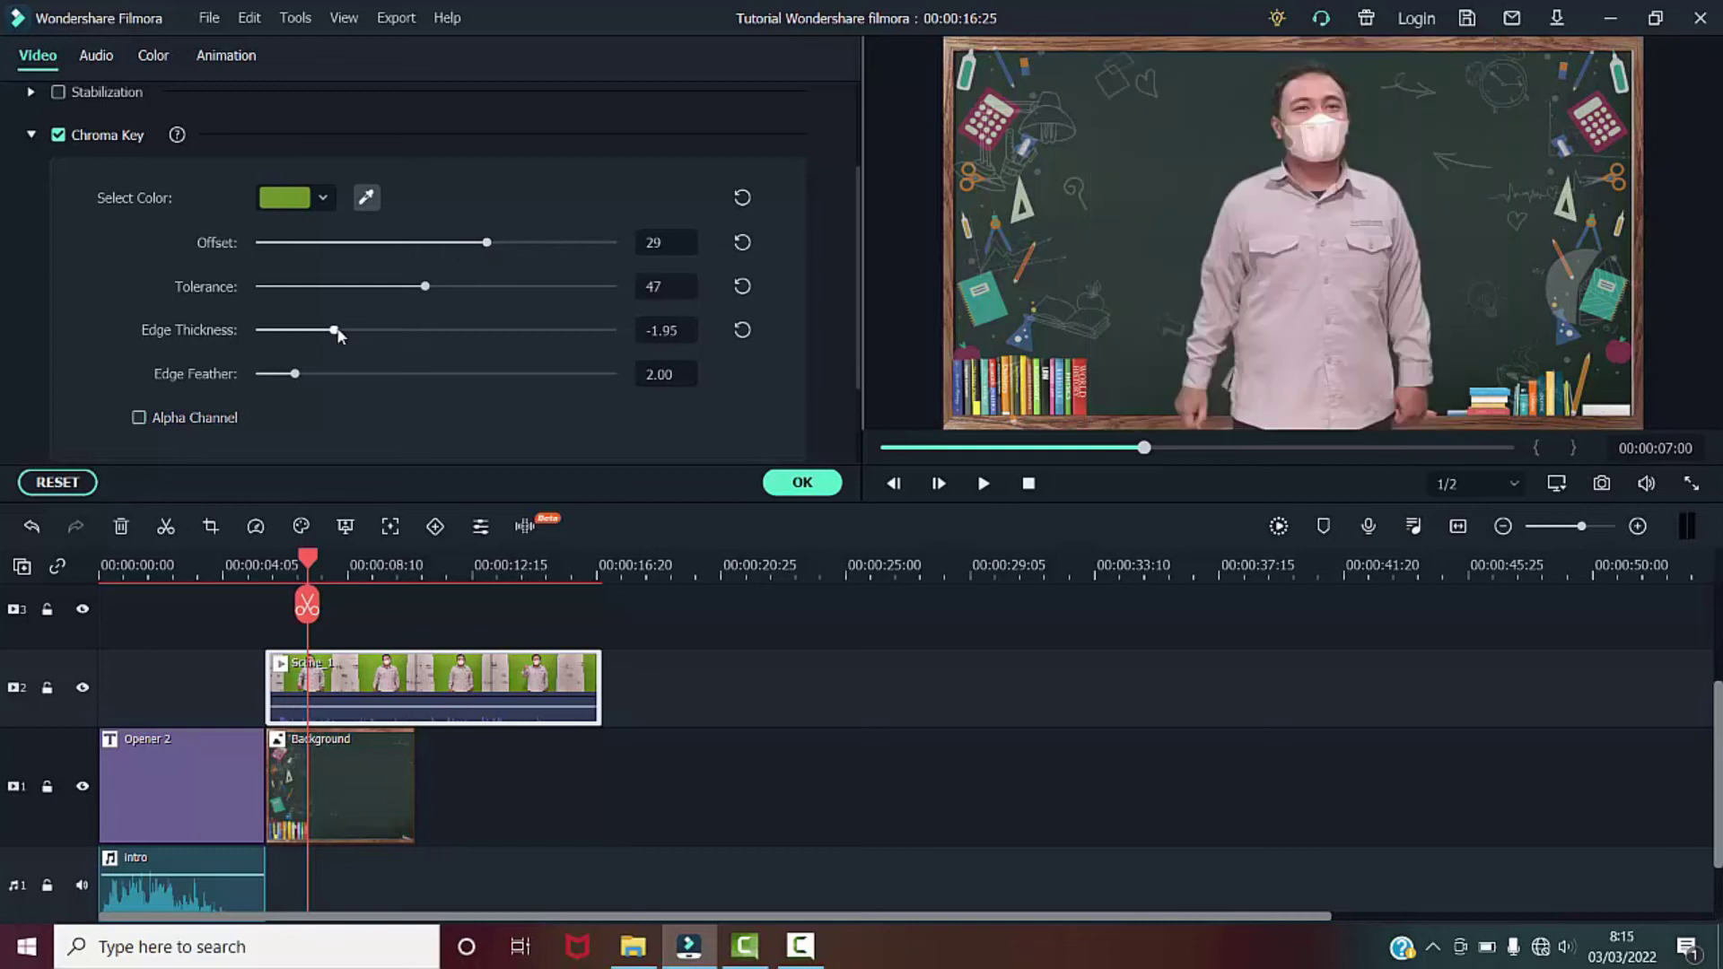
{"action": "left_click_drag", "start_coordinate": [335, 331], "coordinate": [345, 336]}
{"action": "left_click_drag", "start_coordinate": [341, 334], "coordinate": [321, 375]}
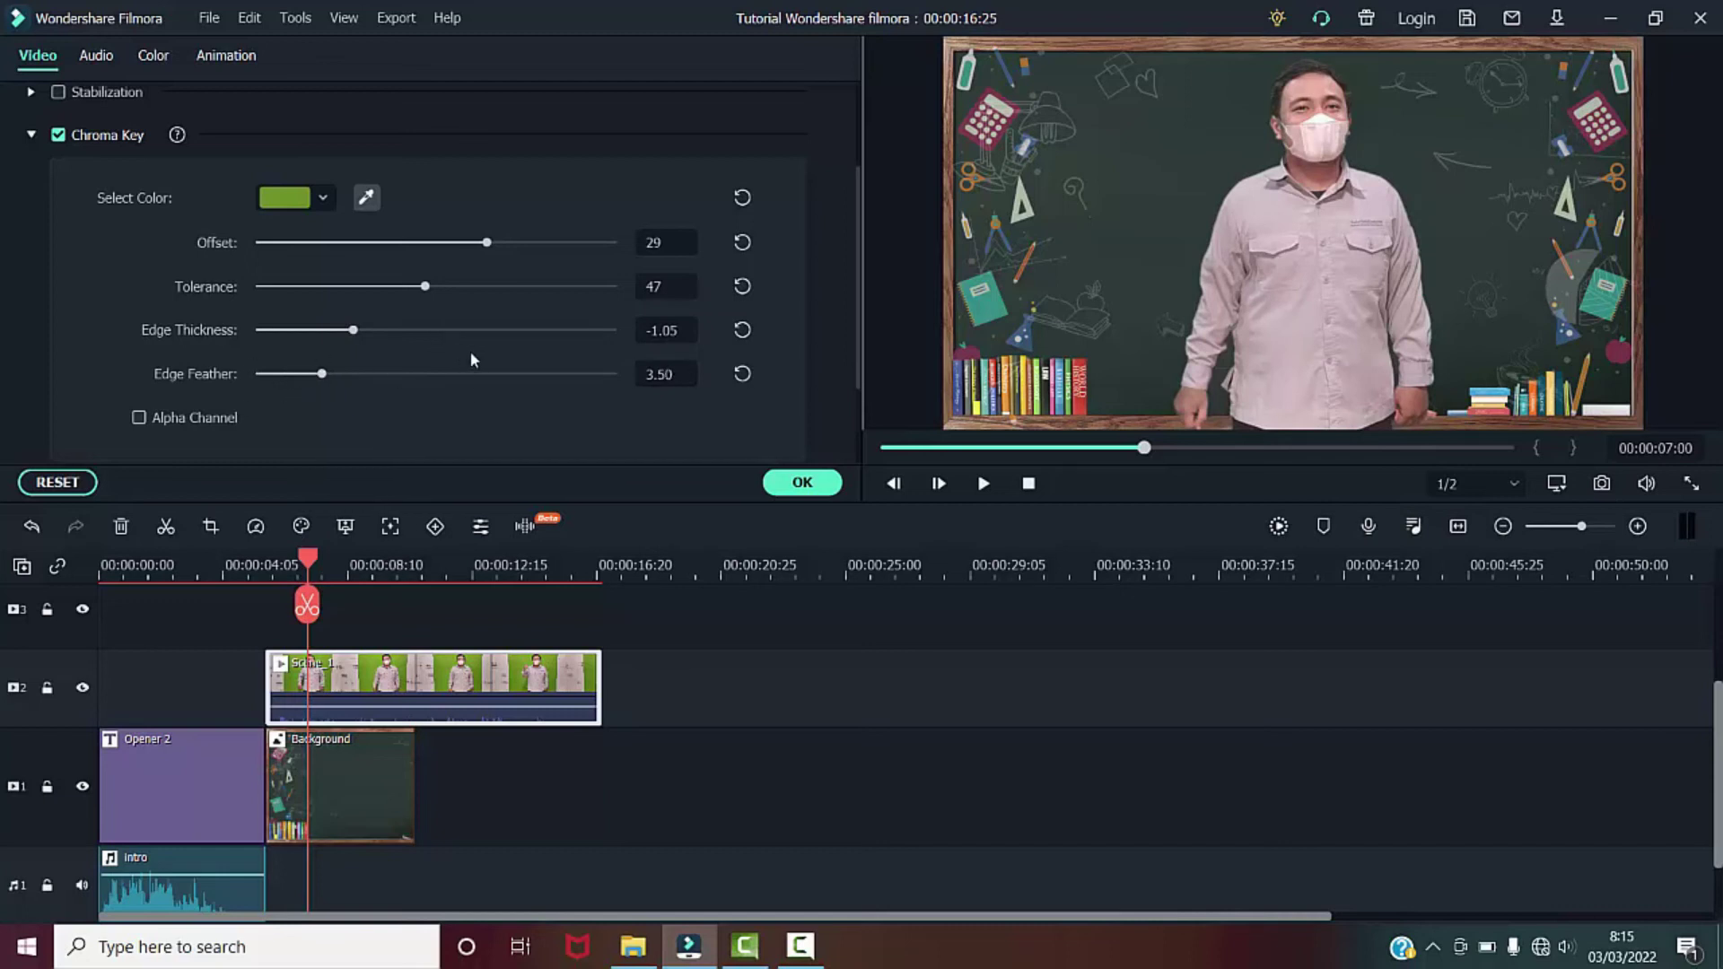
{"action": "left_click", "coordinate": [795, 482]}
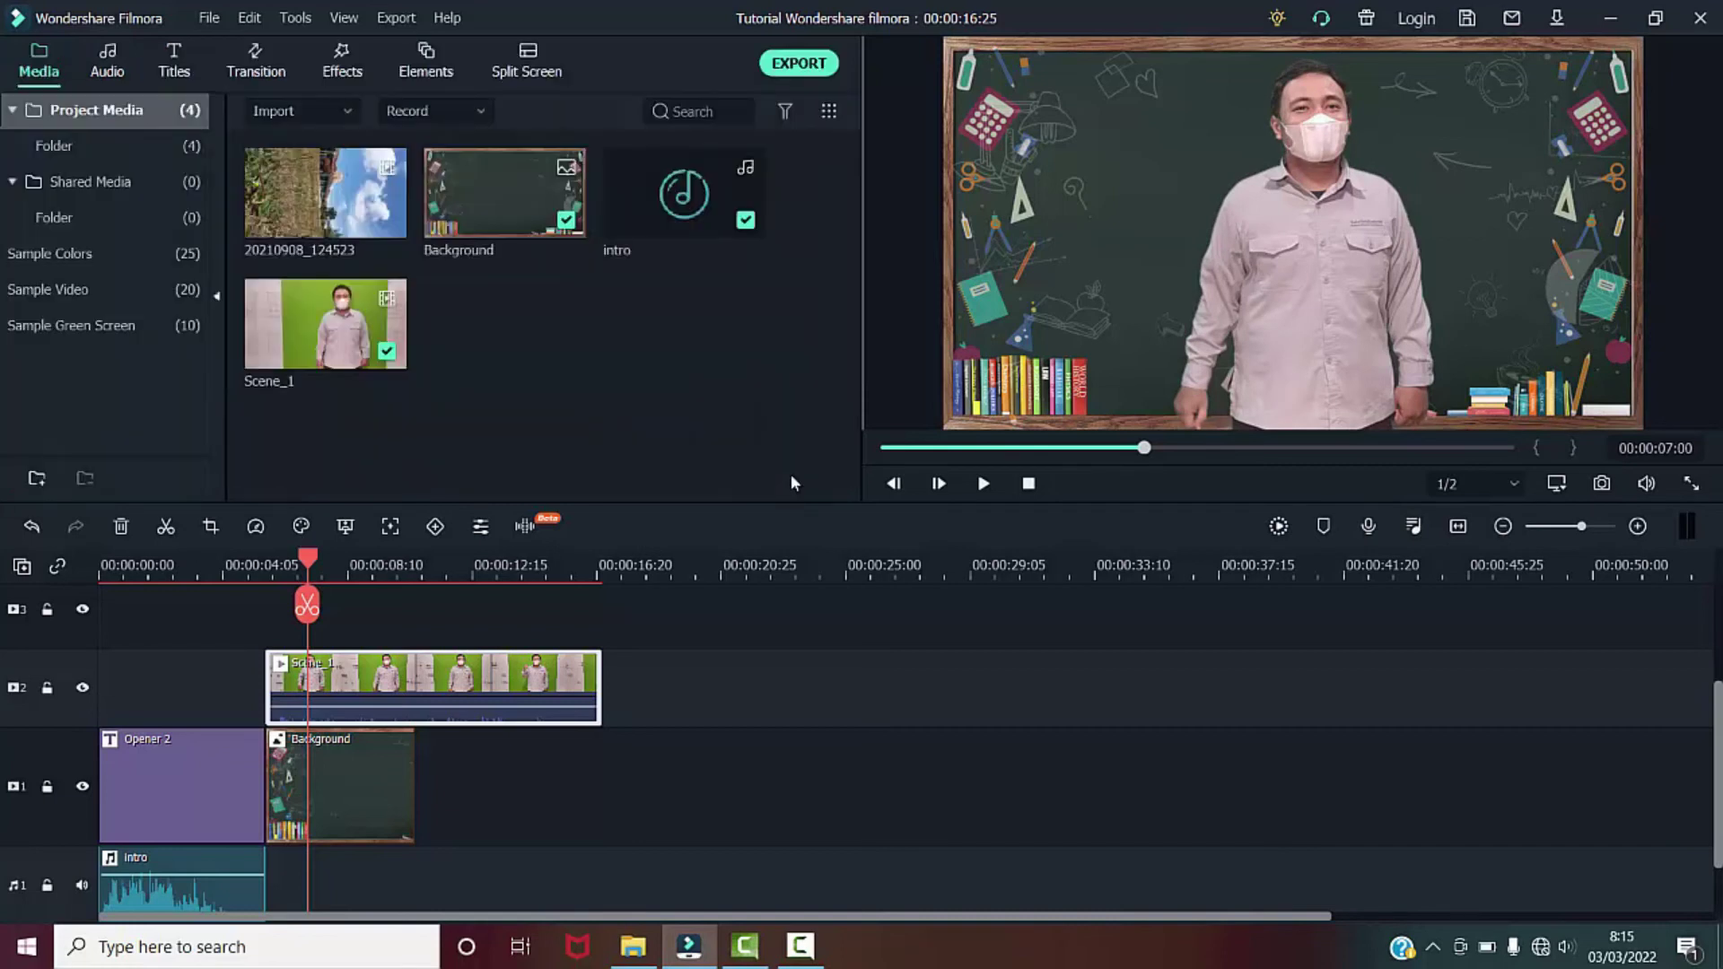
Set the speaker volume to 82 and preview the keyed Scene_1 clip by playing the timeline from 00:00:05:00
{"action": "left_click_drag", "start_coordinate": [309, 564], "coordinate": [248, 564]}
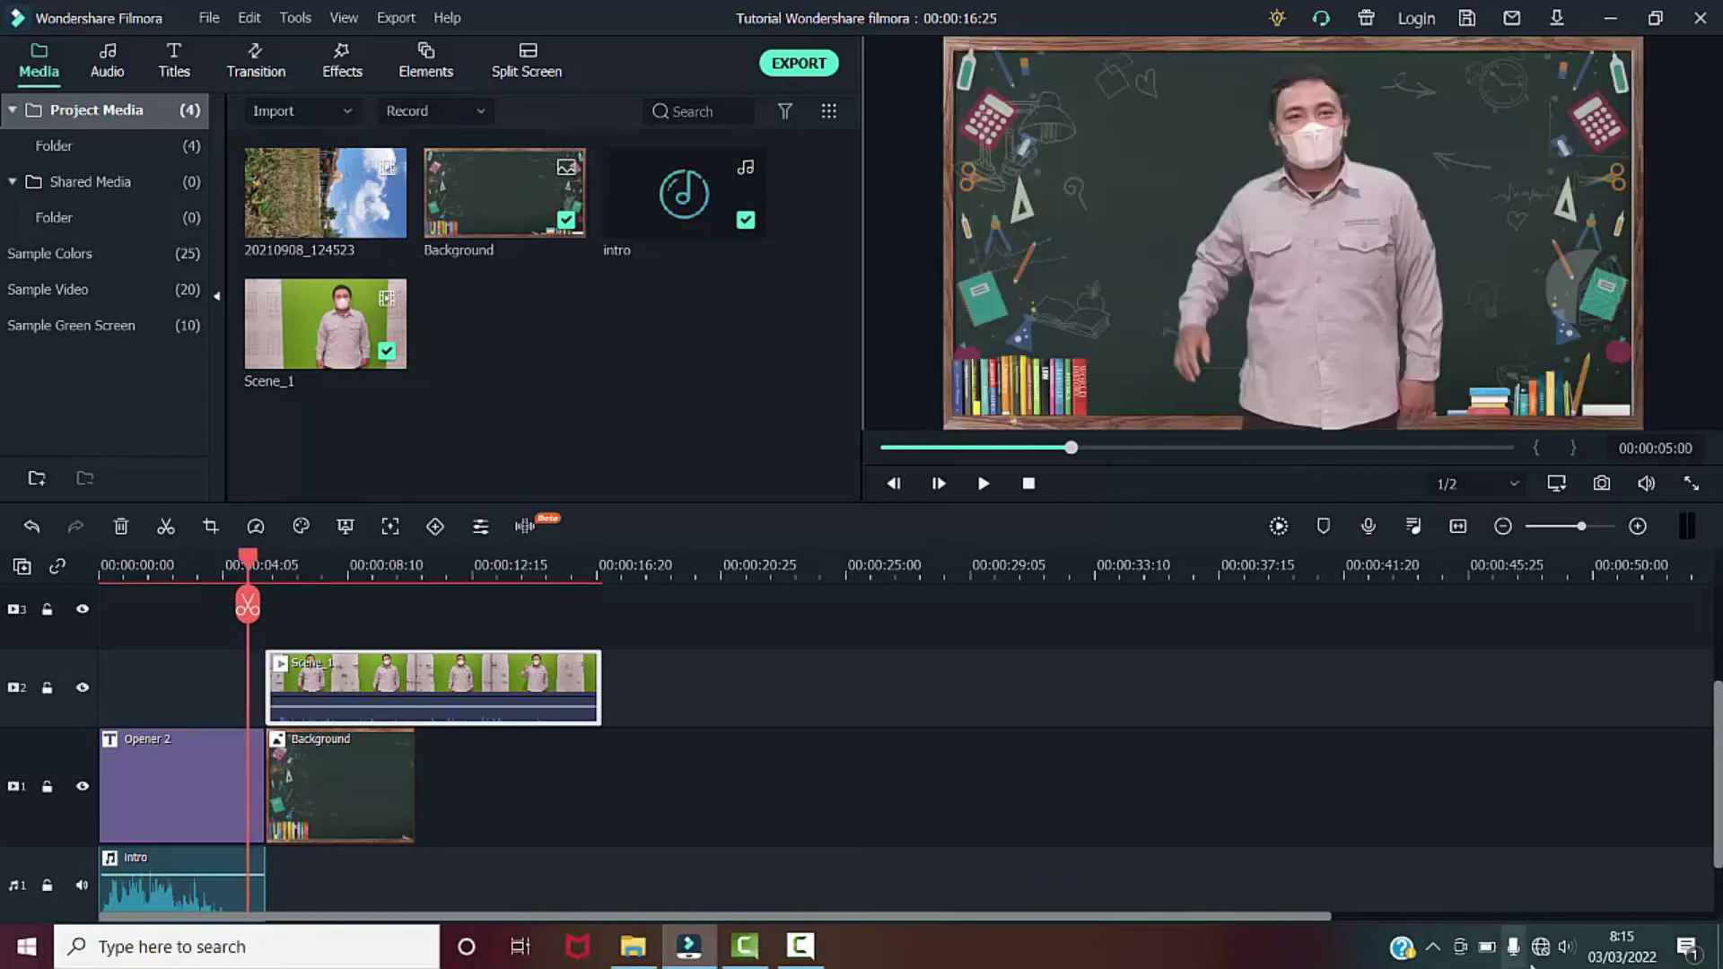
{"action": "left_click", "coordinate": [1571, 948]}
{"action": "left_click_drag", "start_coordinate": [1578, 894], "coordinate": [1603, 894]}
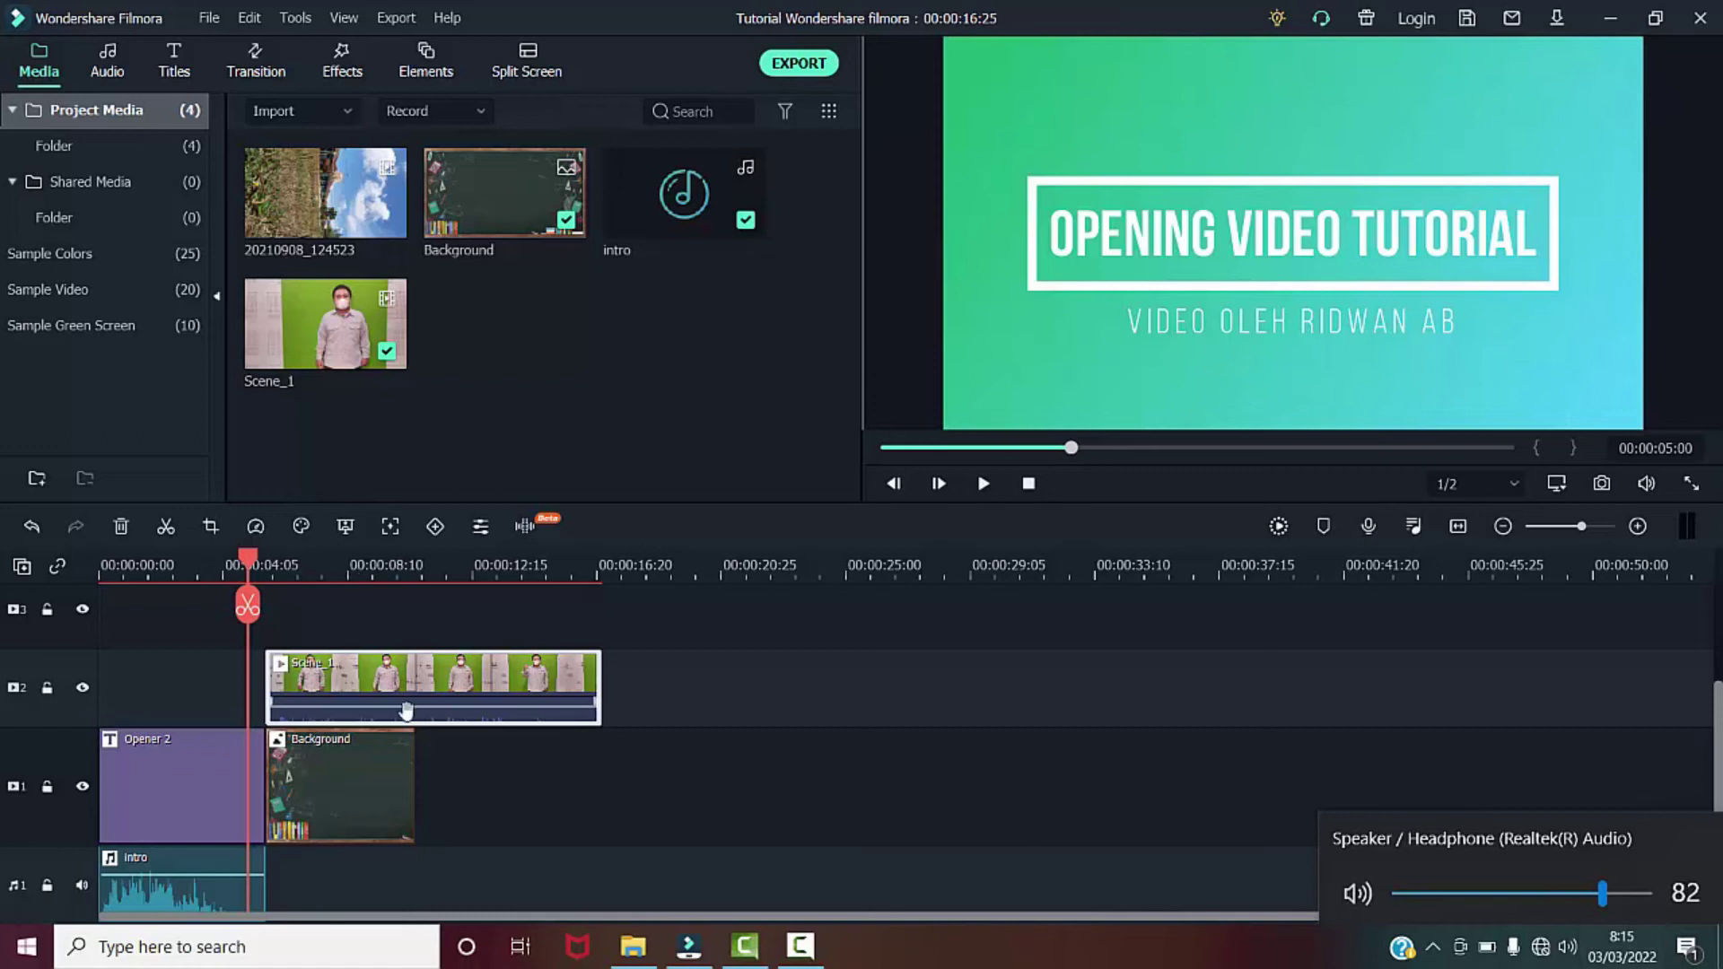
{"action": "left_click", "coordinate": [334, 606]}
{"action": "key", "text": "space"}
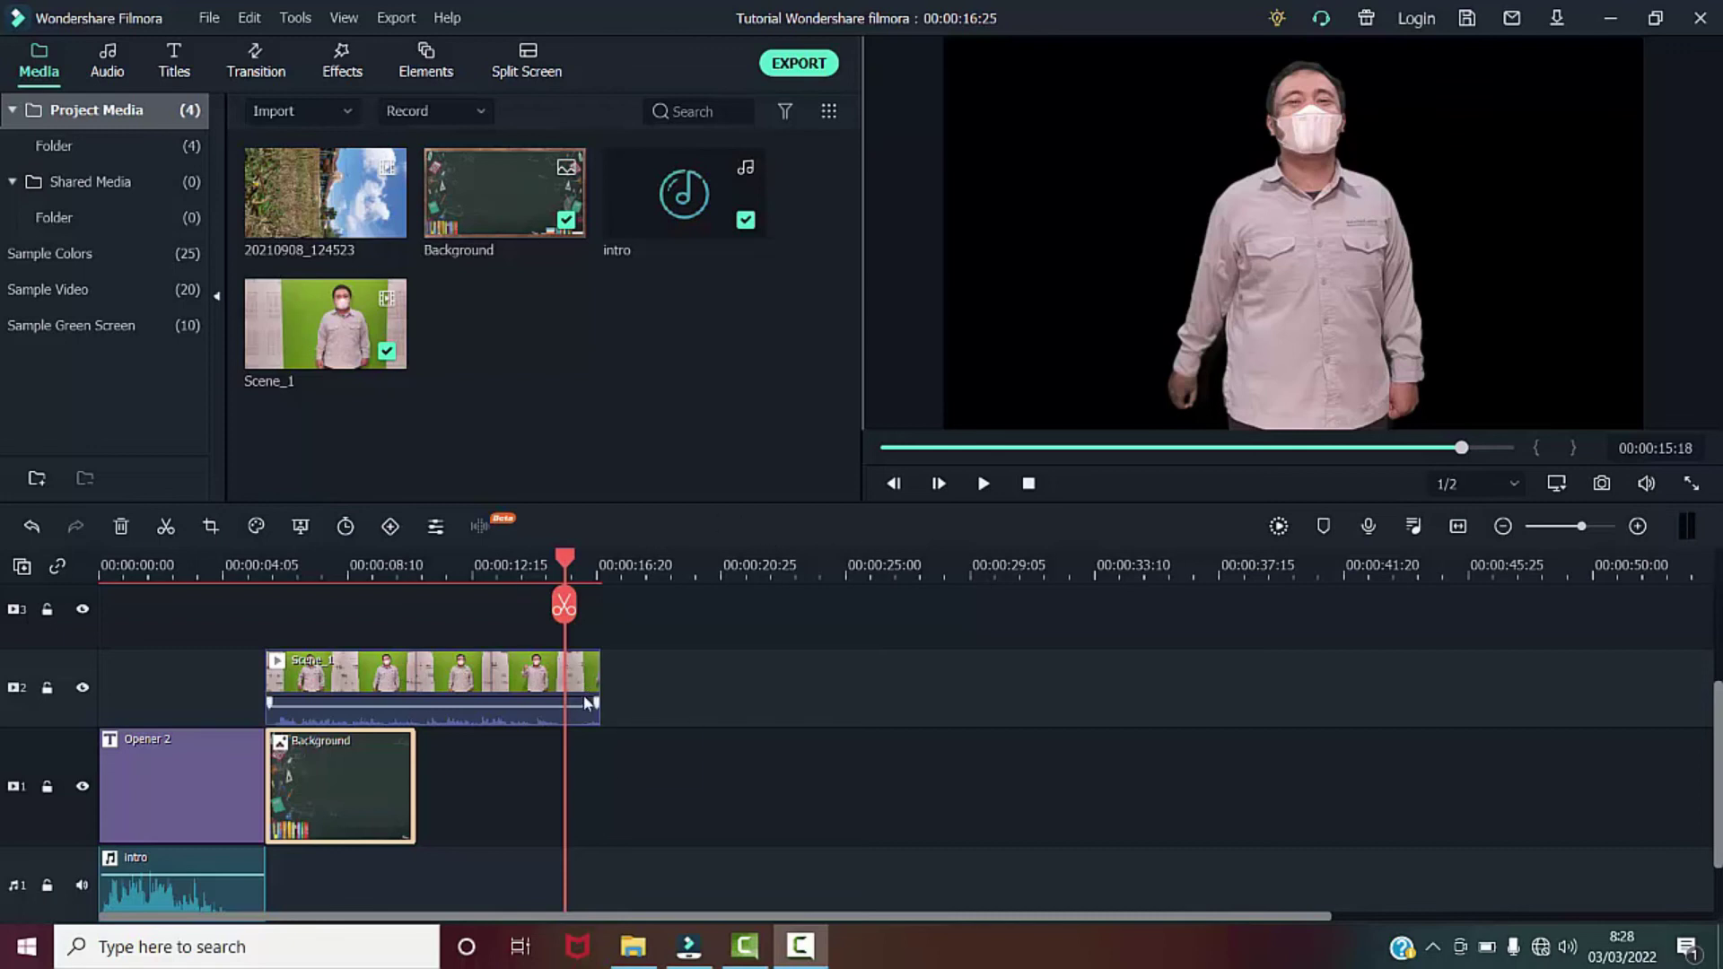
Split the Scene_1 clip at 00:00:15:26 and delete the leftover piece after the cut
{"action": "left_click", "coordinate": [489, 688]}
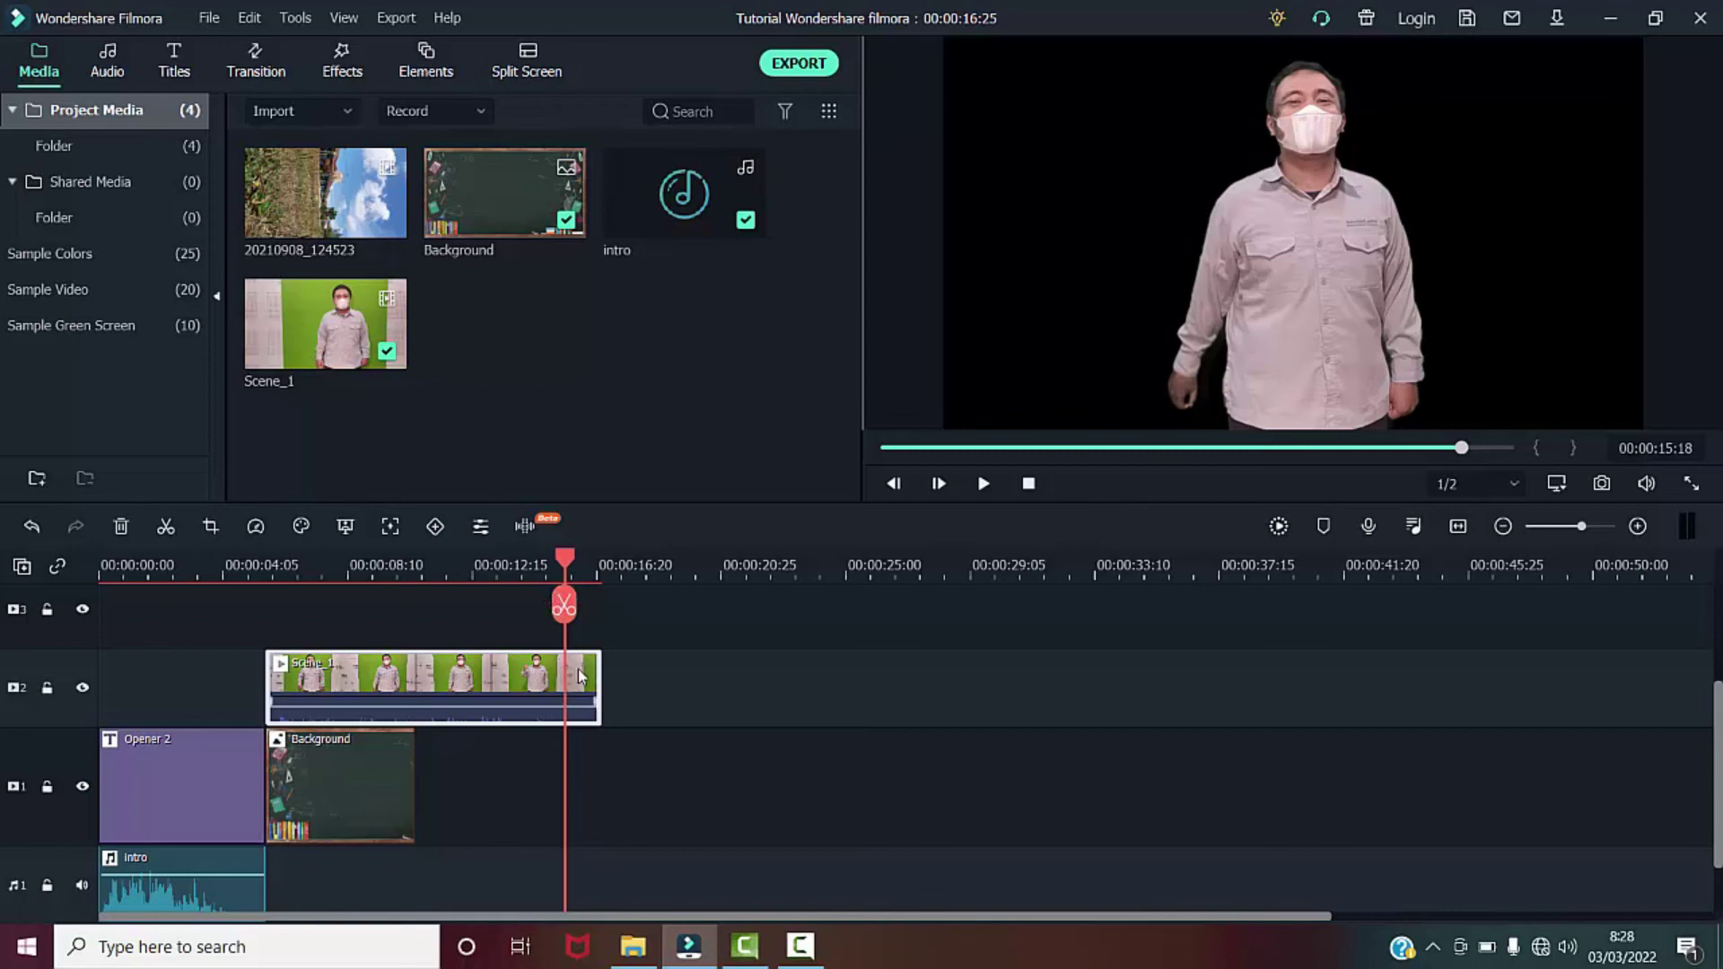
{"action": "left_click_drag", "start_coordinate": [566, 558], "coordinate": [578, 696]}
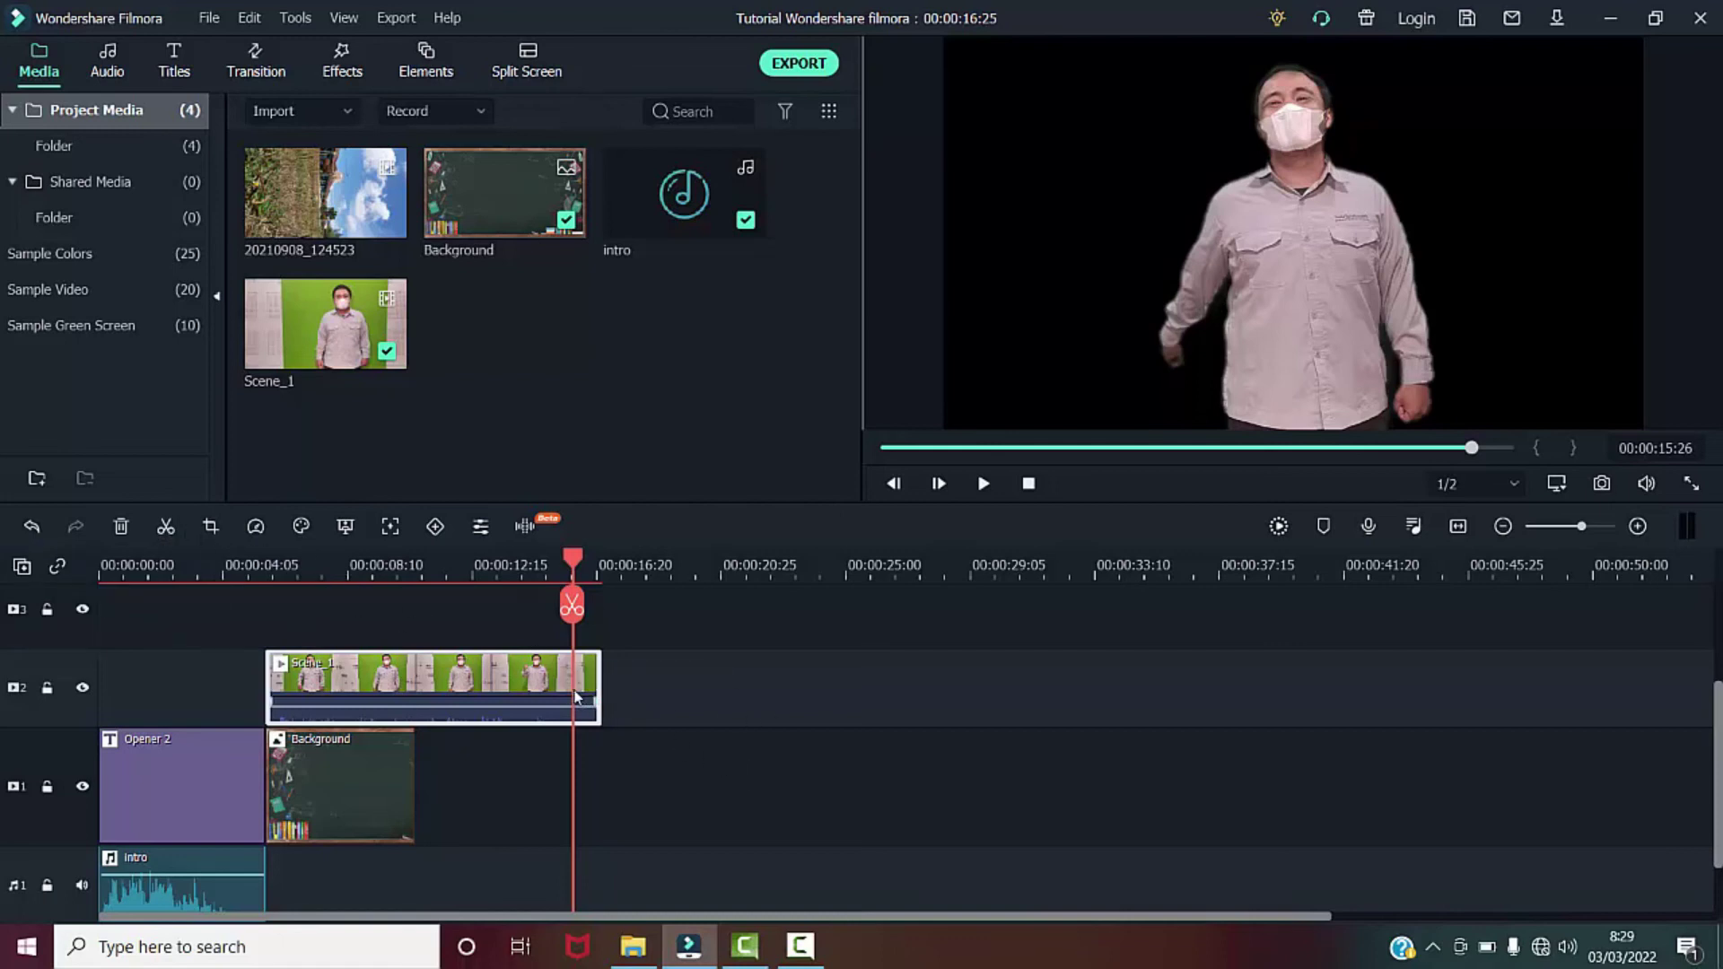
{"action": "left_click", "coordinate": [165, 527]}
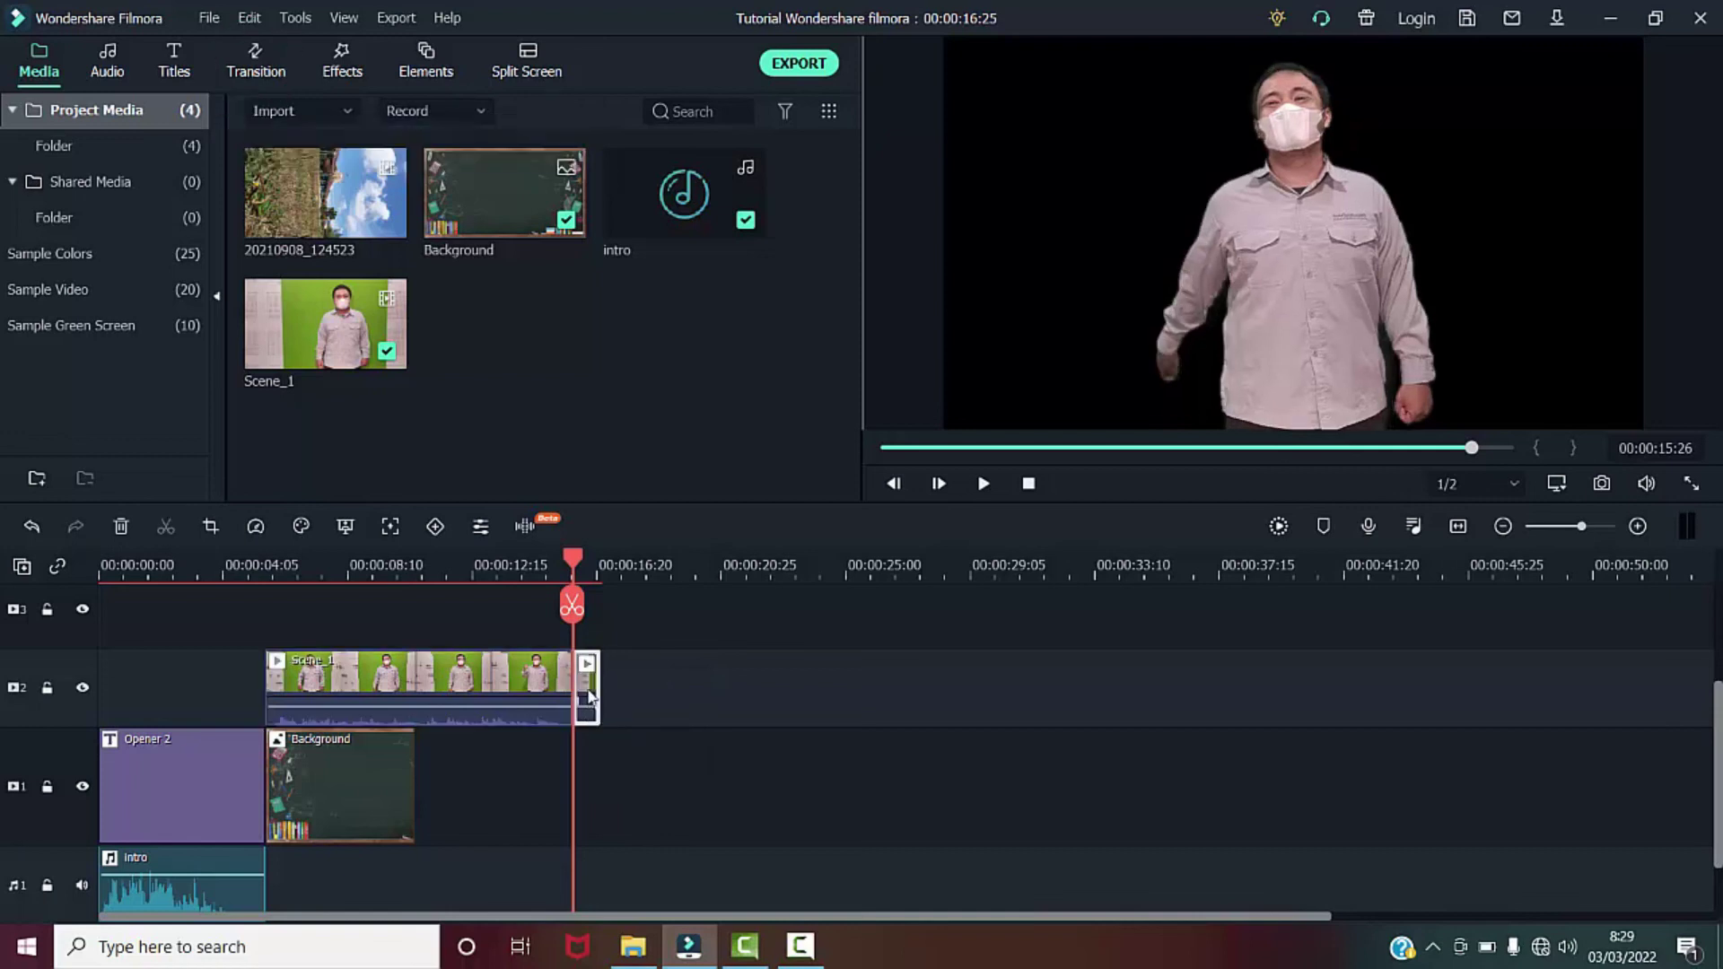
{"action": "key", "text": "Delete"}
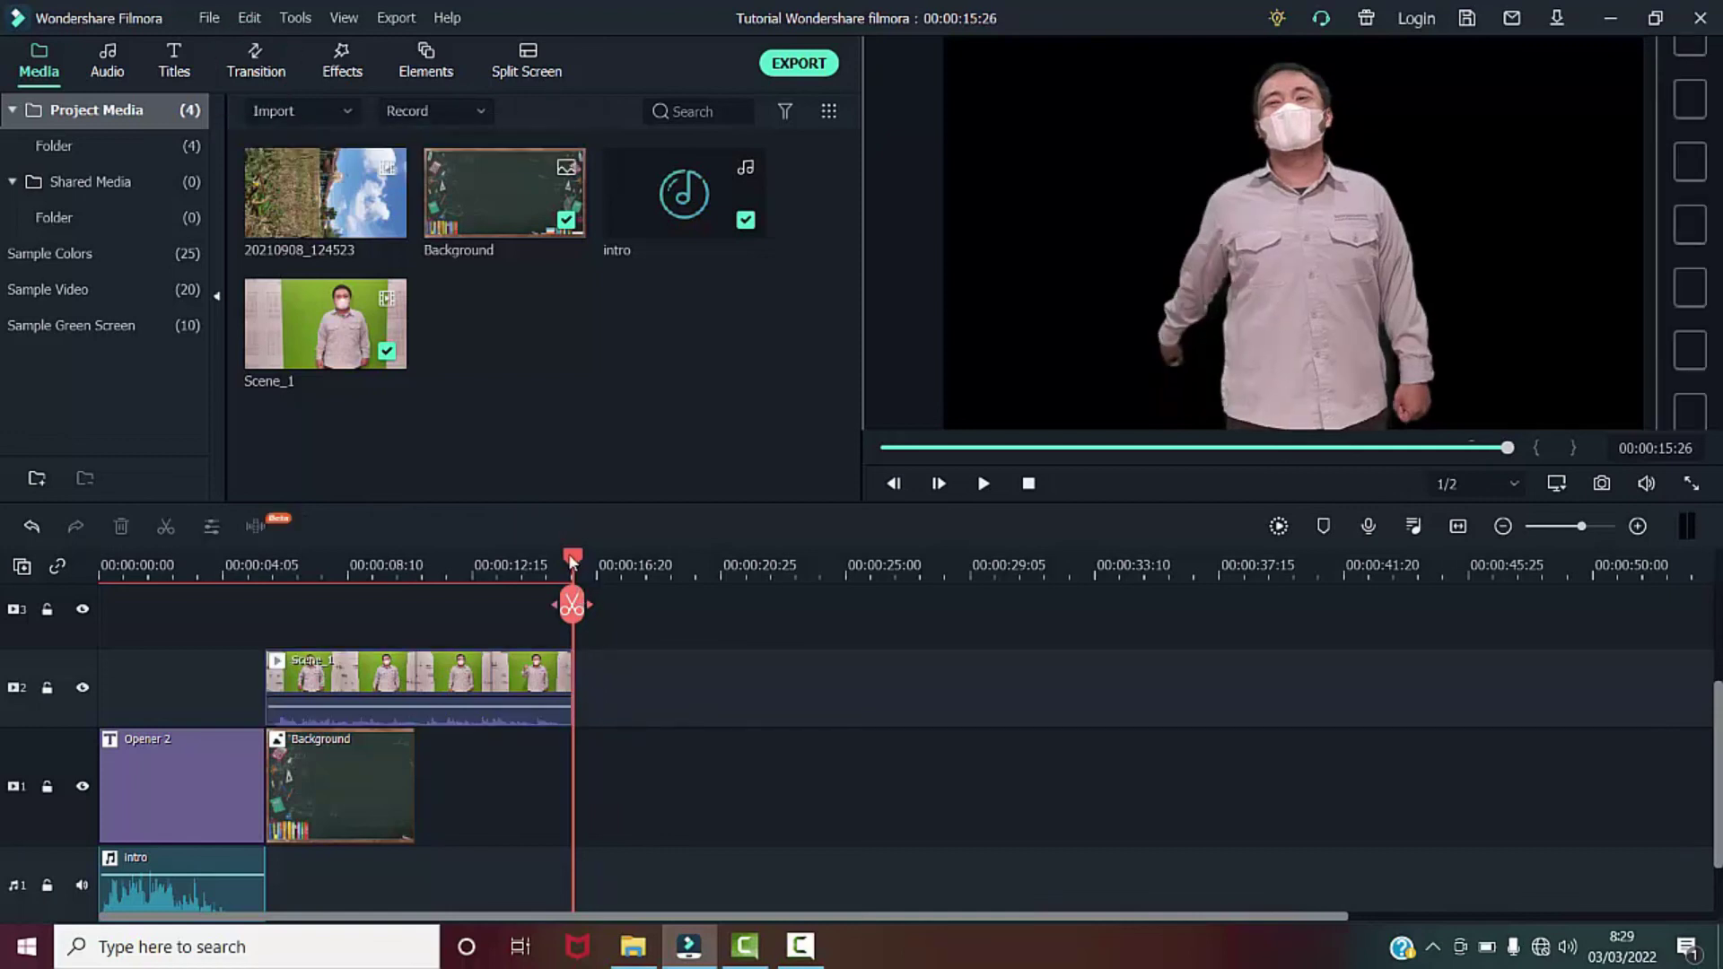
Play the timeline from 00:00:09:19 to 00:00:11:18 to check the stretch where the Background clip ends before Scene_1
{"action": "left_click_drag", "start_coordinate": [571, 561], "coordinate": [388, 571]}
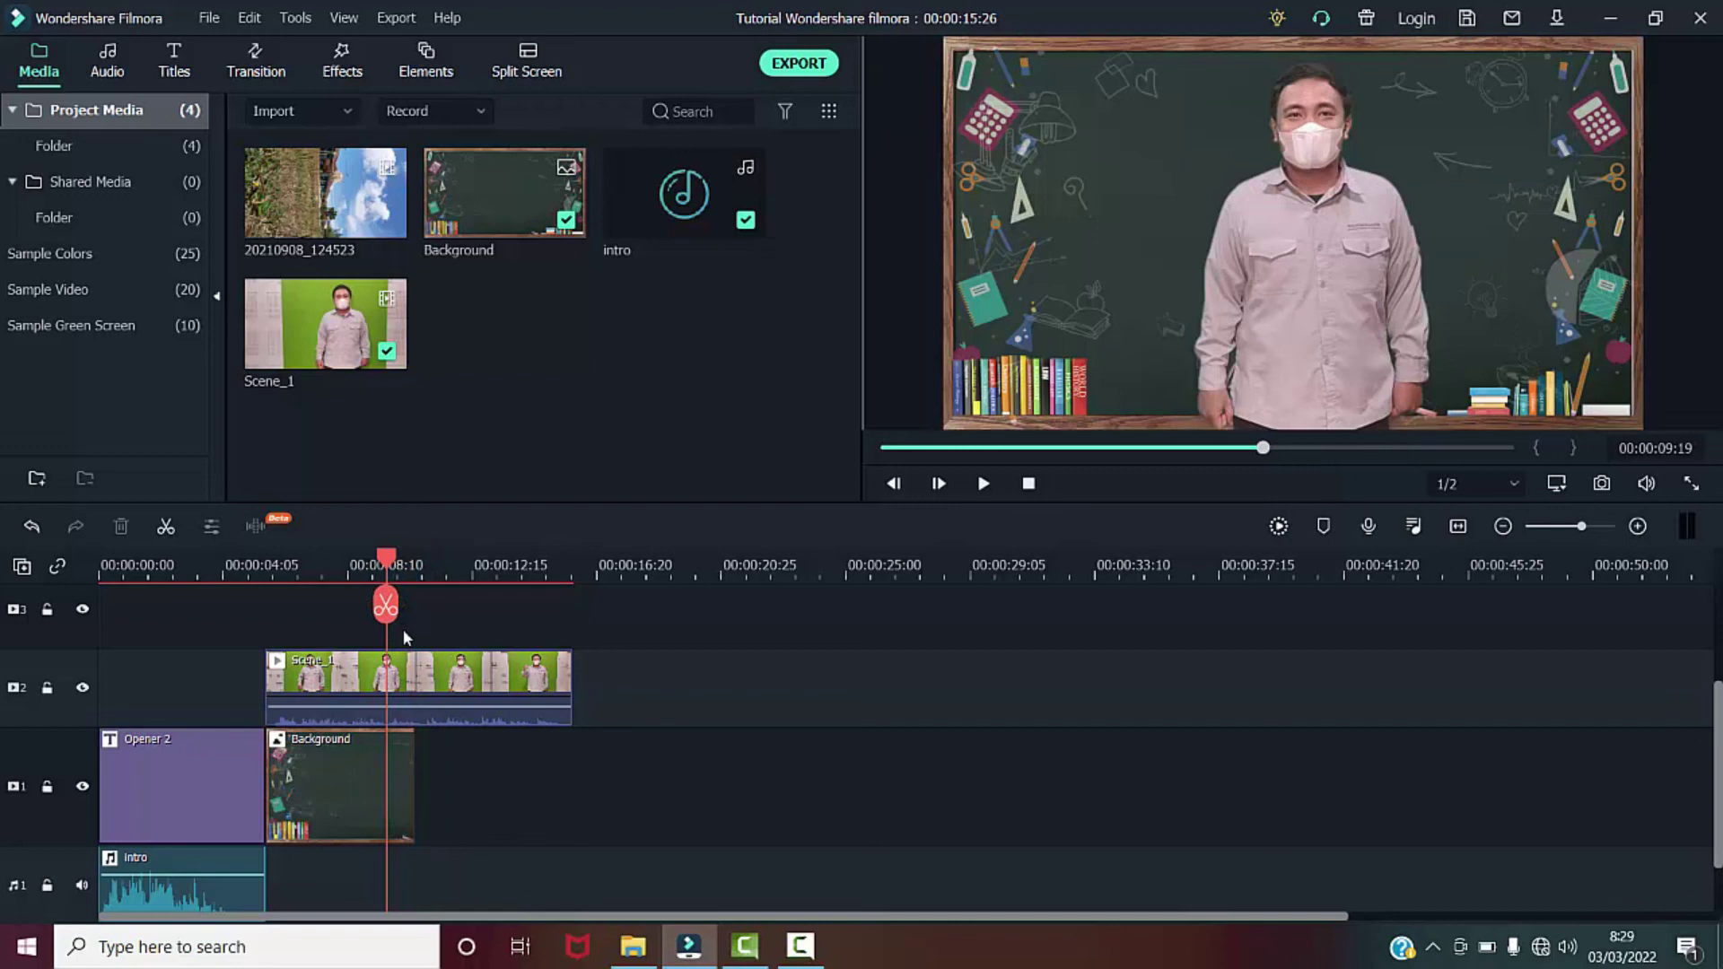
{"action": "key", "text": "space"}
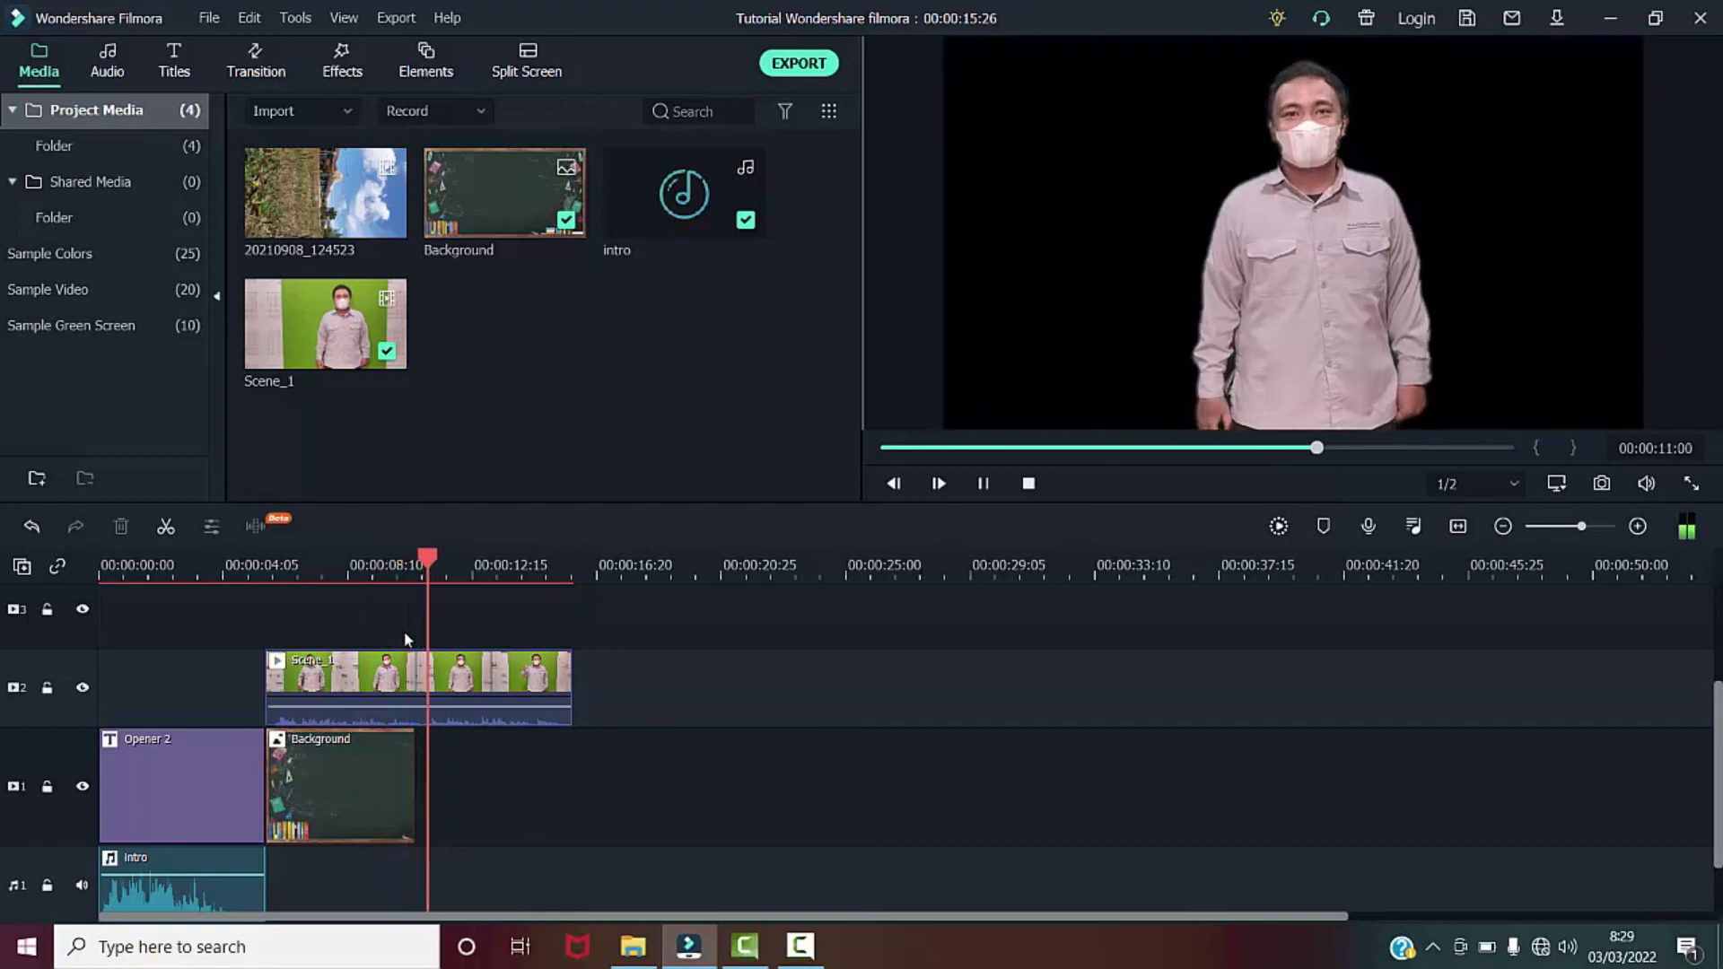
{"action": "key", "text": "space"}
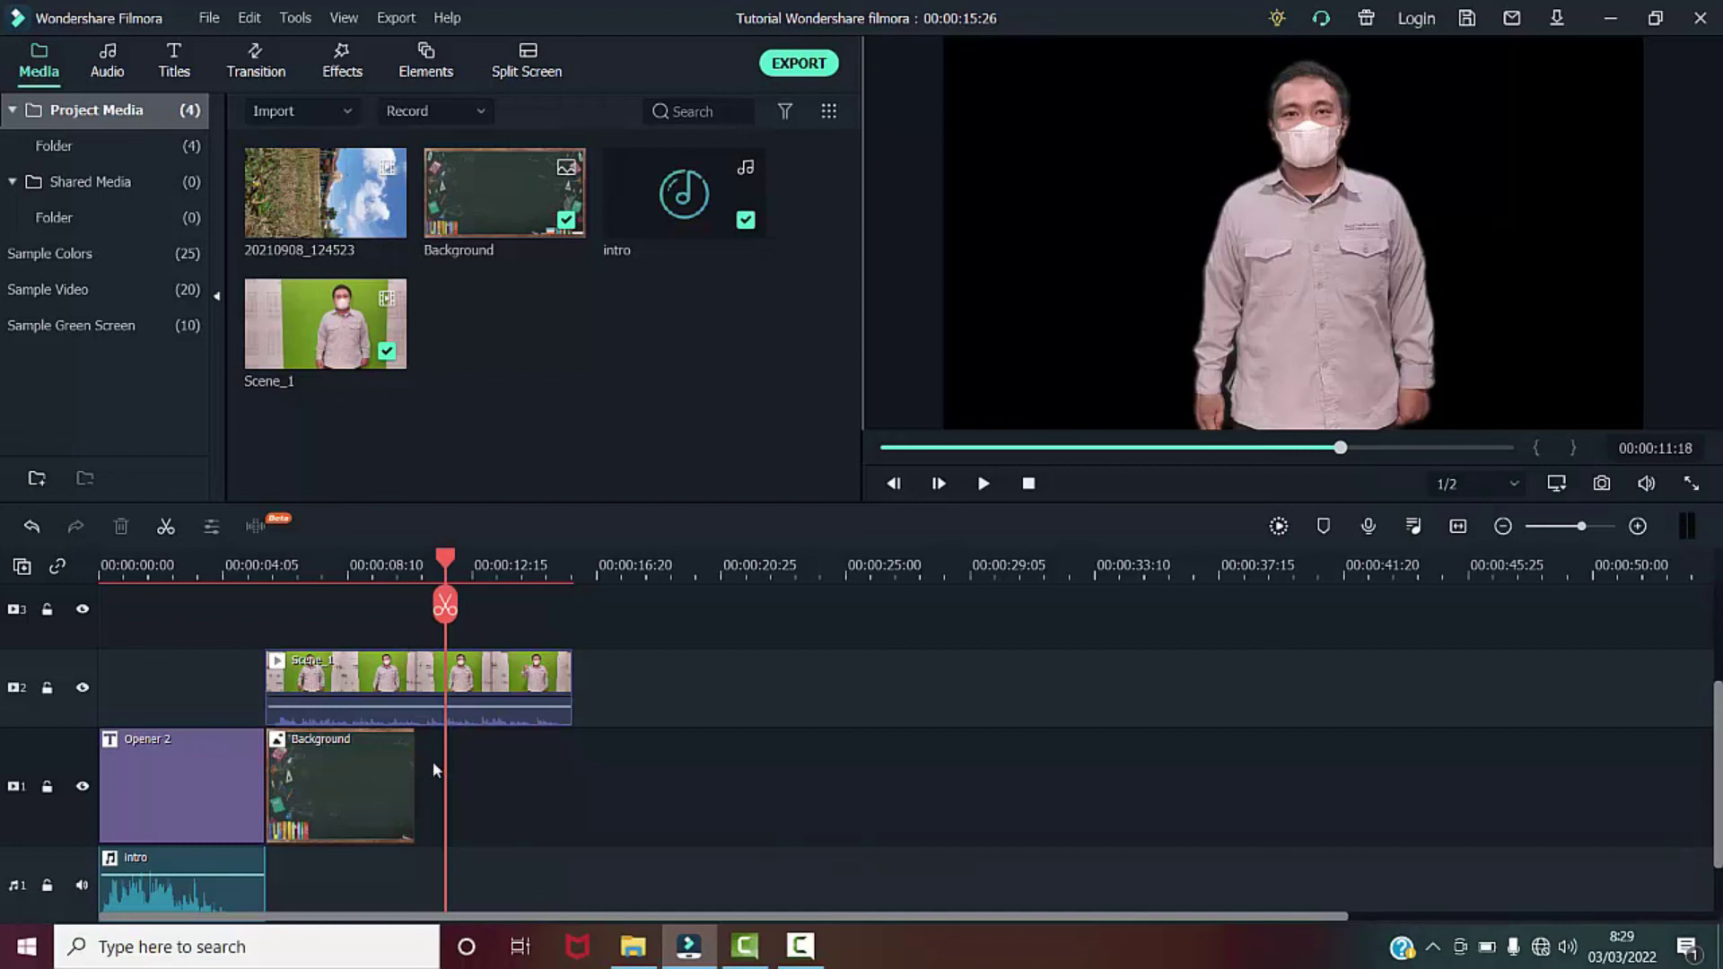
Extend the Background clip's end to 00:00:15:26 so it matches the end of Scene_1
{"action": "left_click_drag", "start_coordinate": [499, 188], "coordinate": [481, 288]}
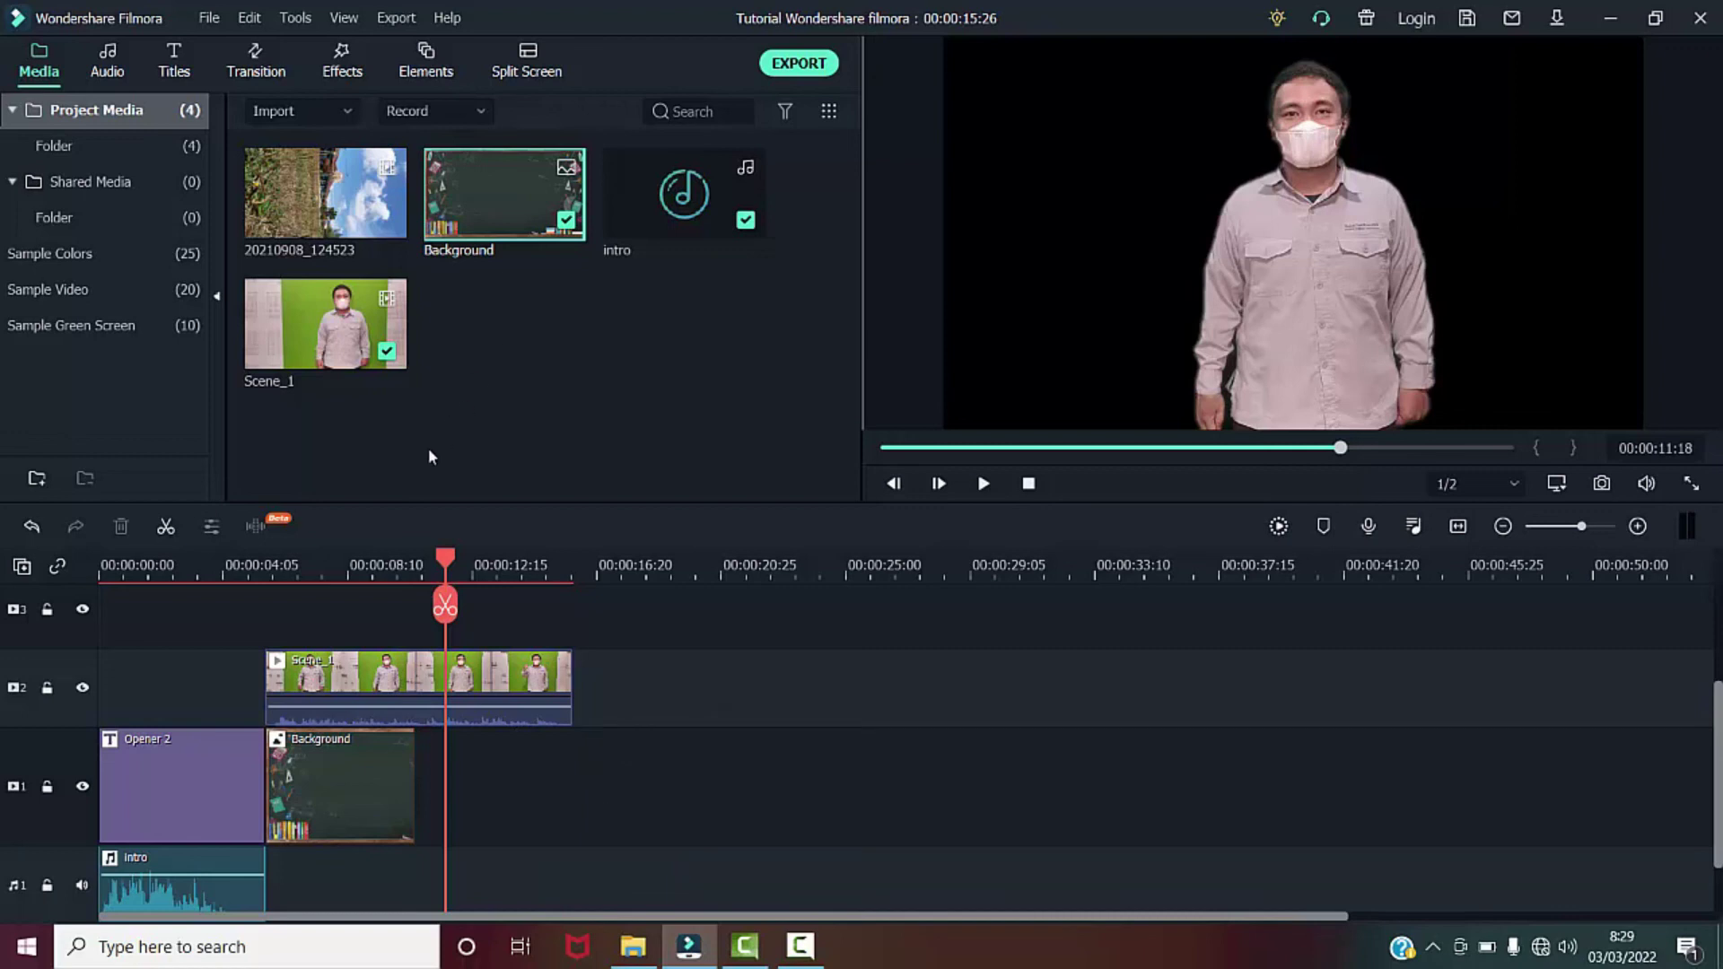
{"action": "left_click", "coordinate": [369, 782]}
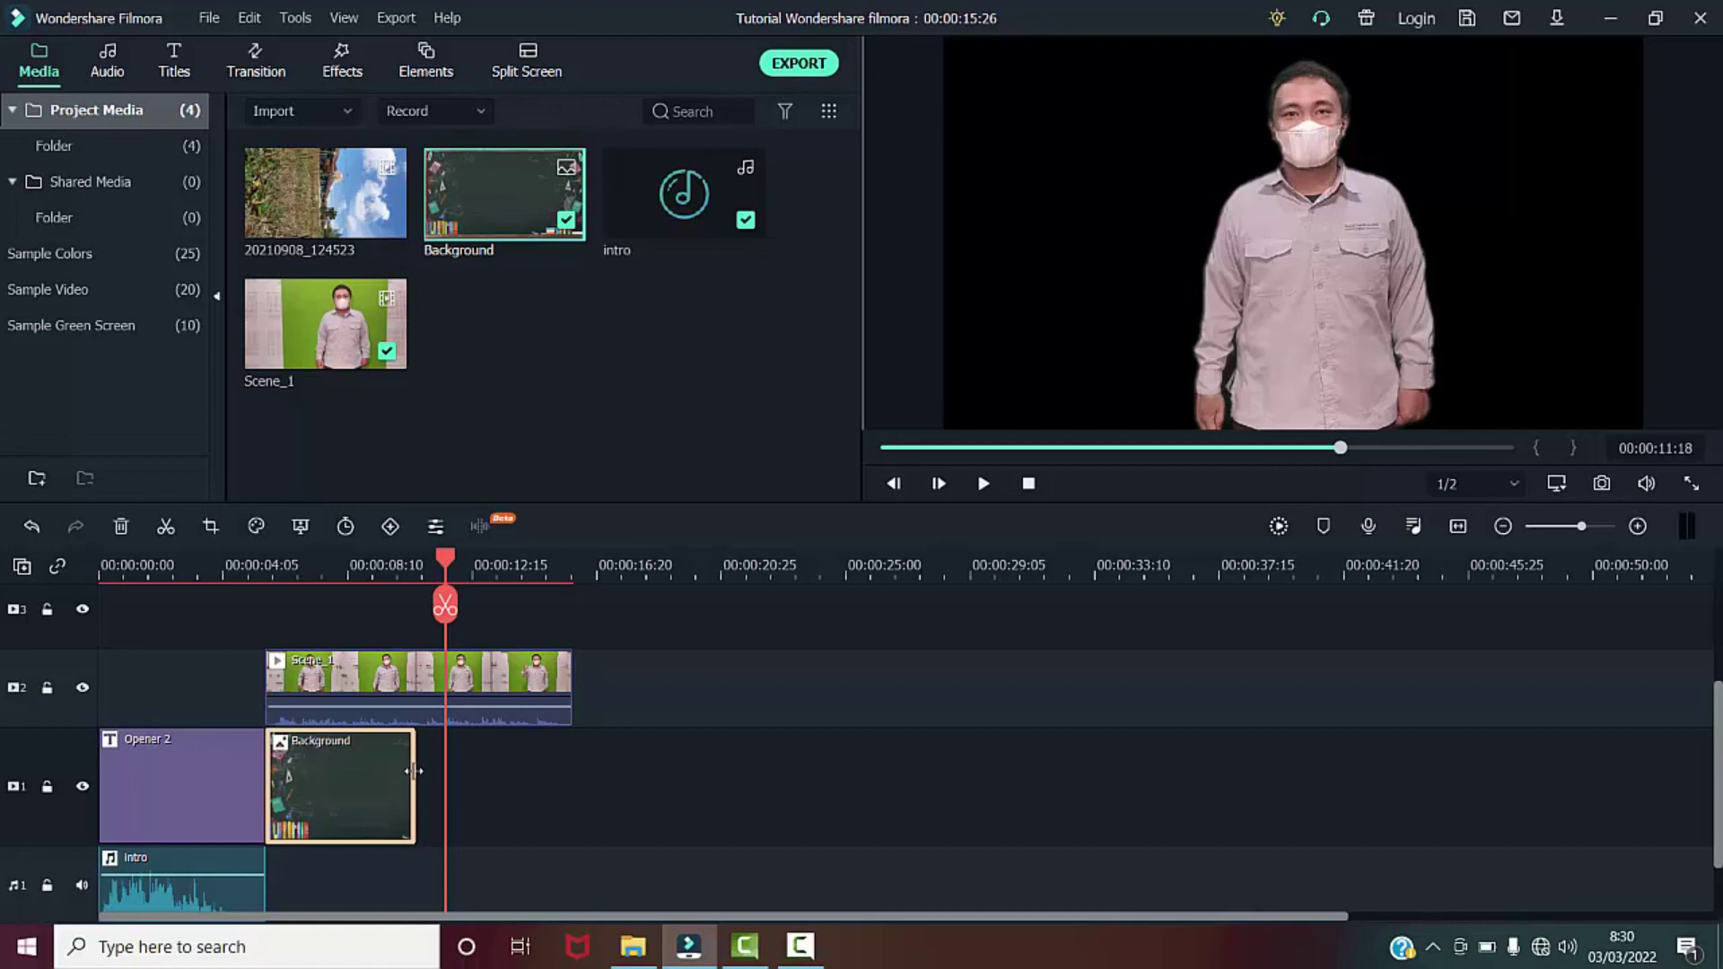
{"action": "left_click_drag", "start_coordinate": [413, 771], "coordinate": [574, 801]}
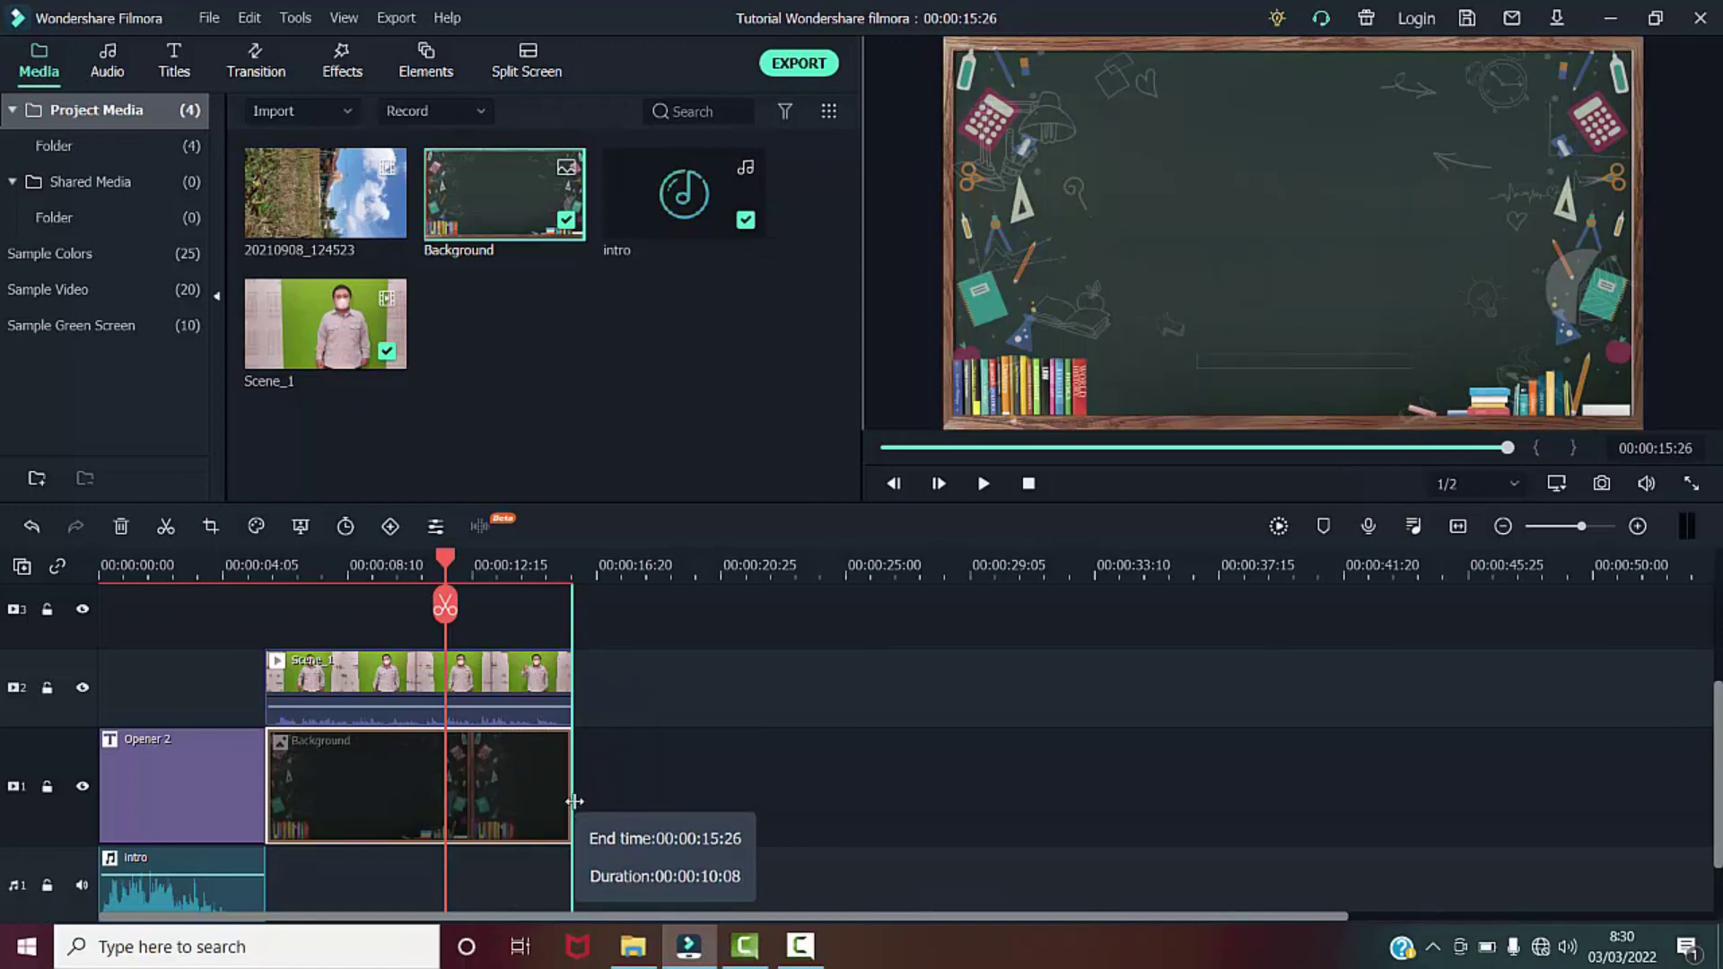
{"action": "left_click_drag", "start_coordinate": [575, 801], "coordinate": [571, 801]}
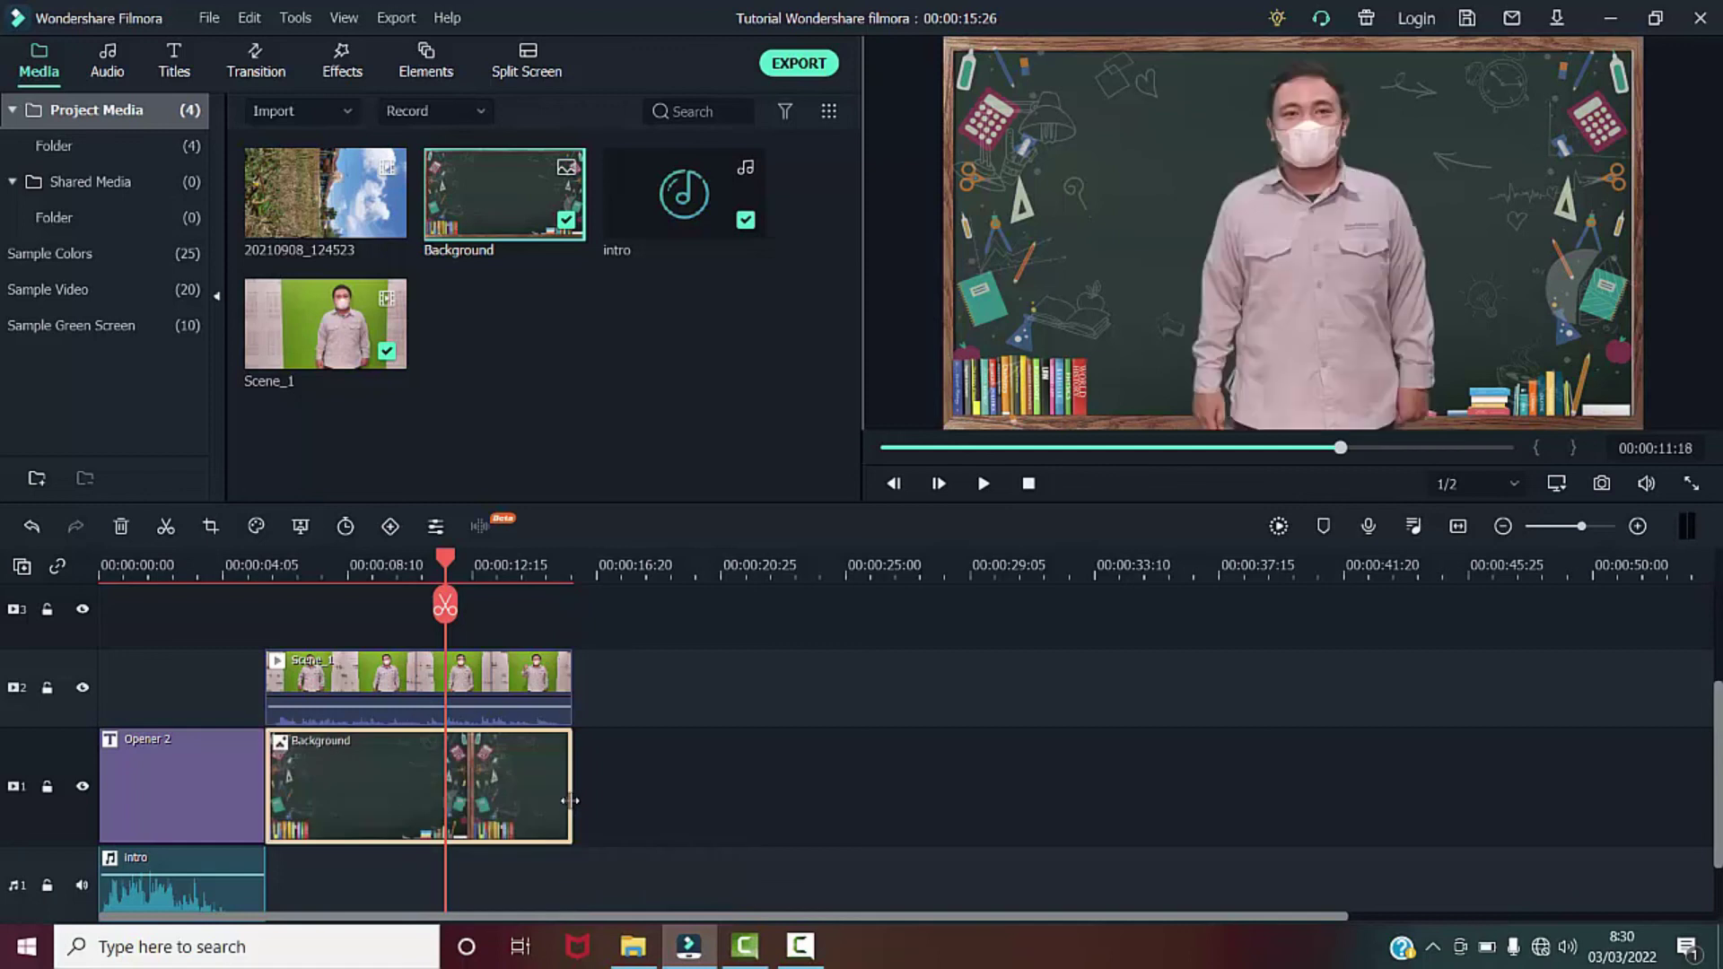
Preview the keyed presenter over the extended background by playing from just before the opener's end through the end of Scene_1
{"action": "left_click_drag", "start_coordinate": [446, 562], "coordinate": [257, 566]}
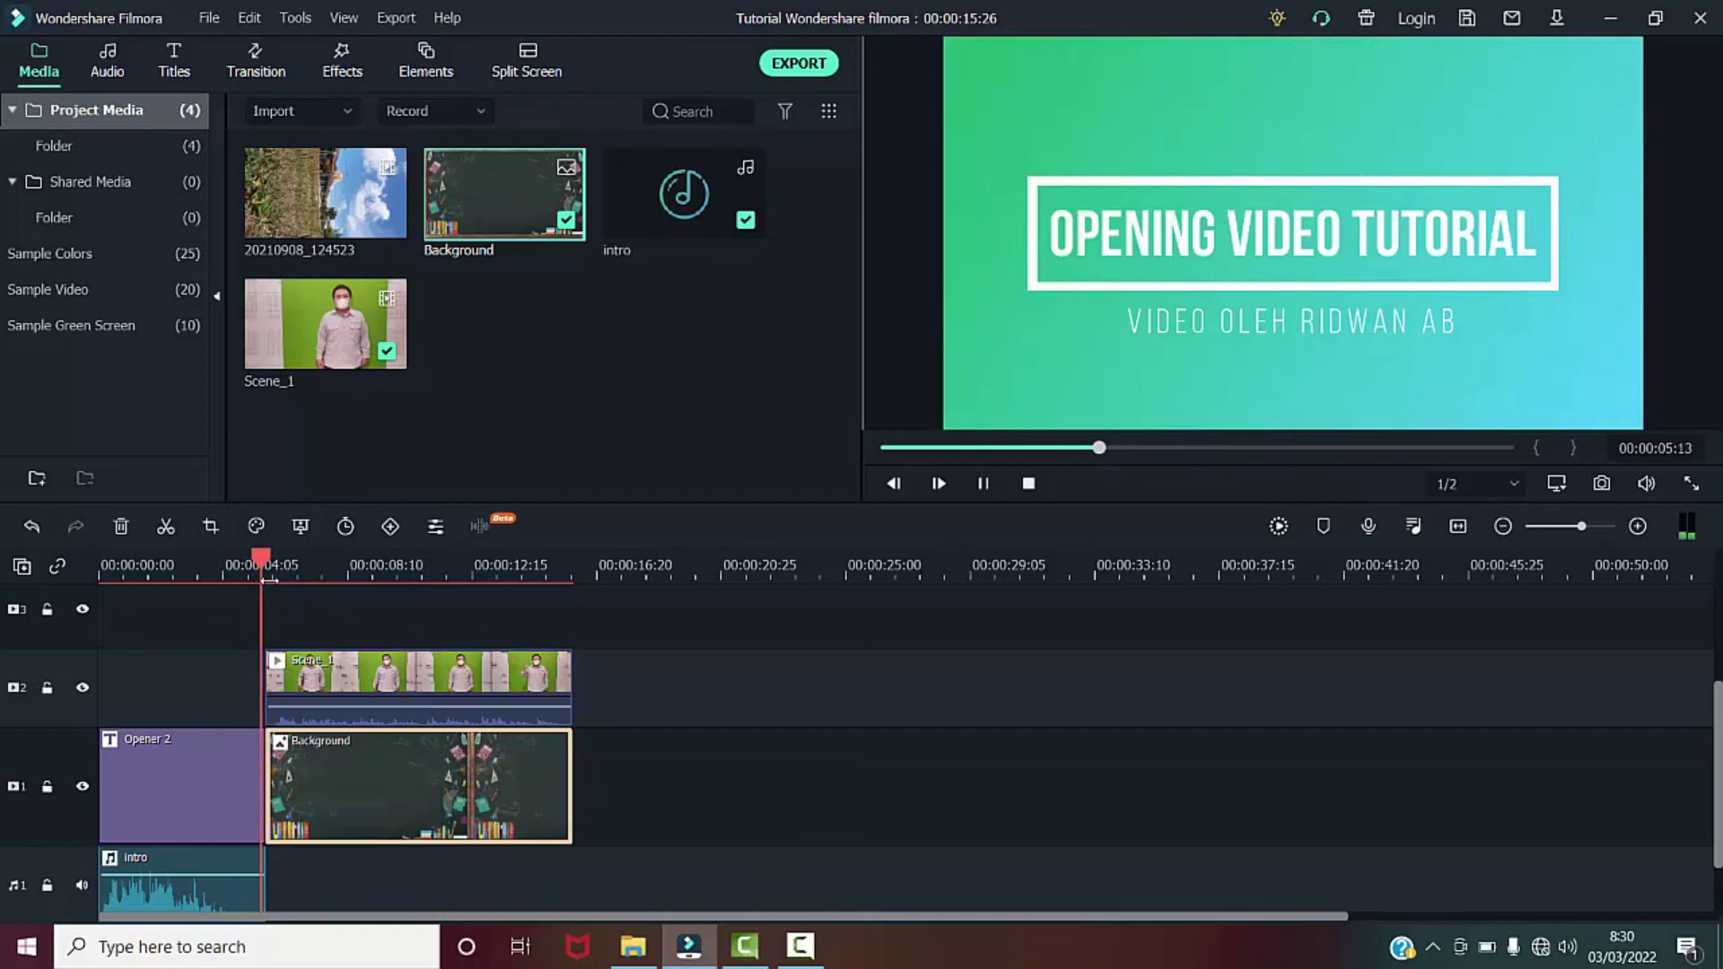
{"action": "key", "text": "space"}
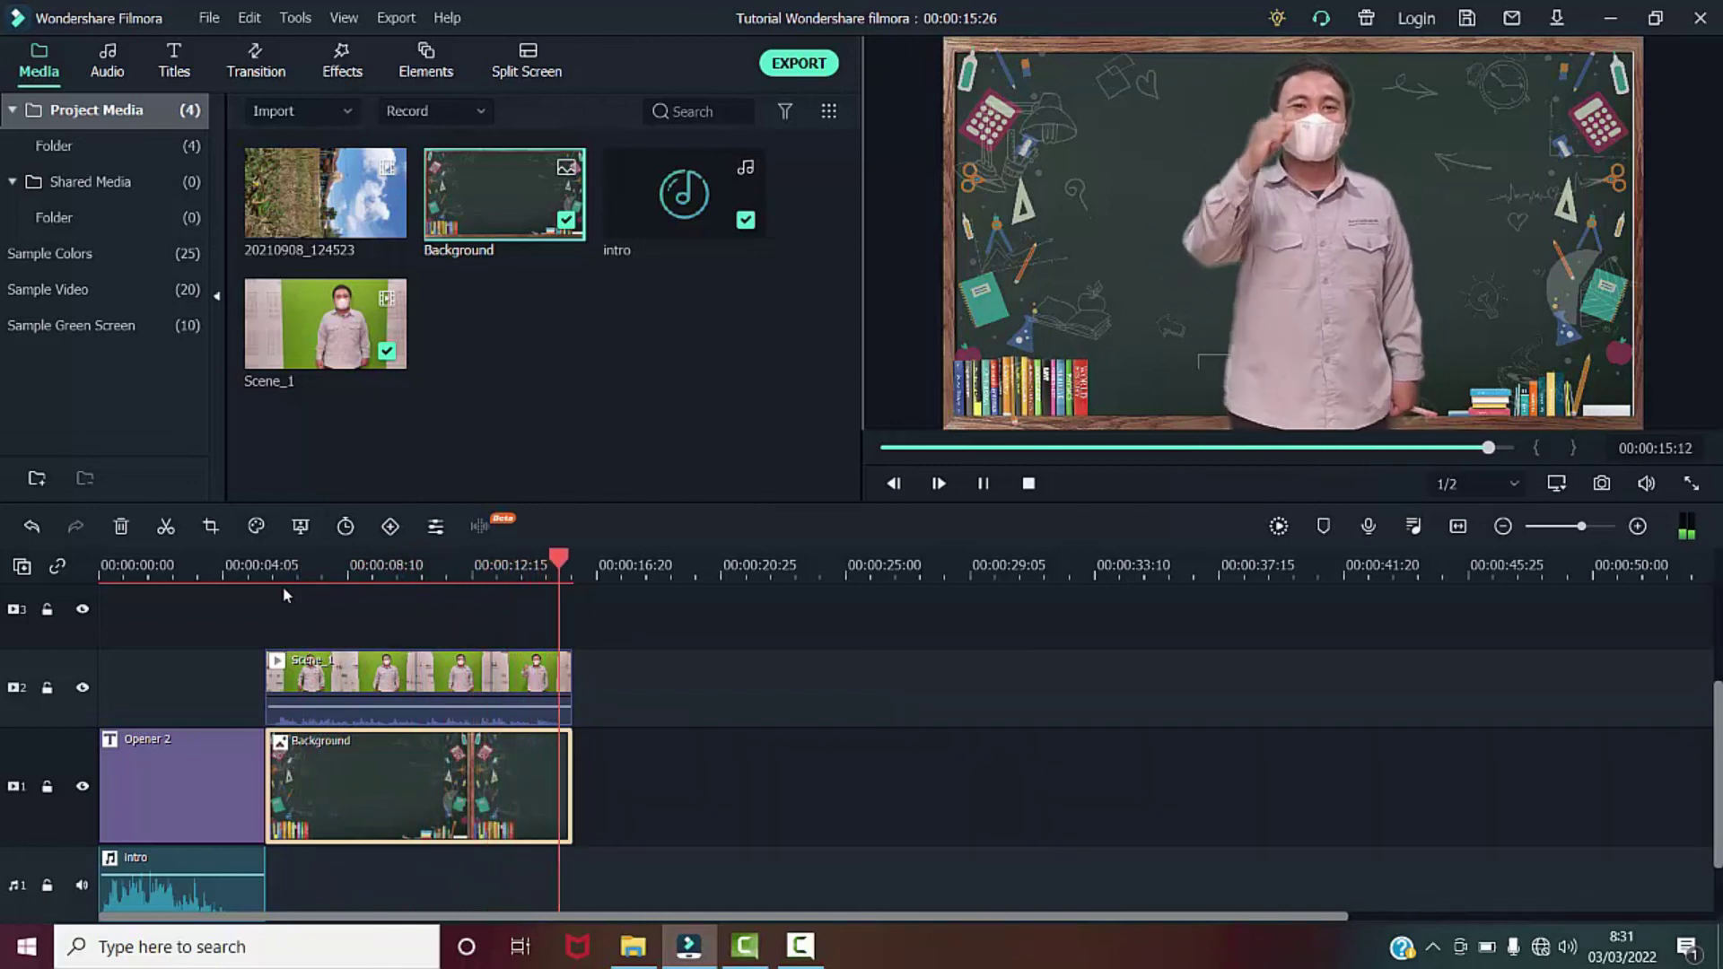
{"action": "key", "text": "space"}
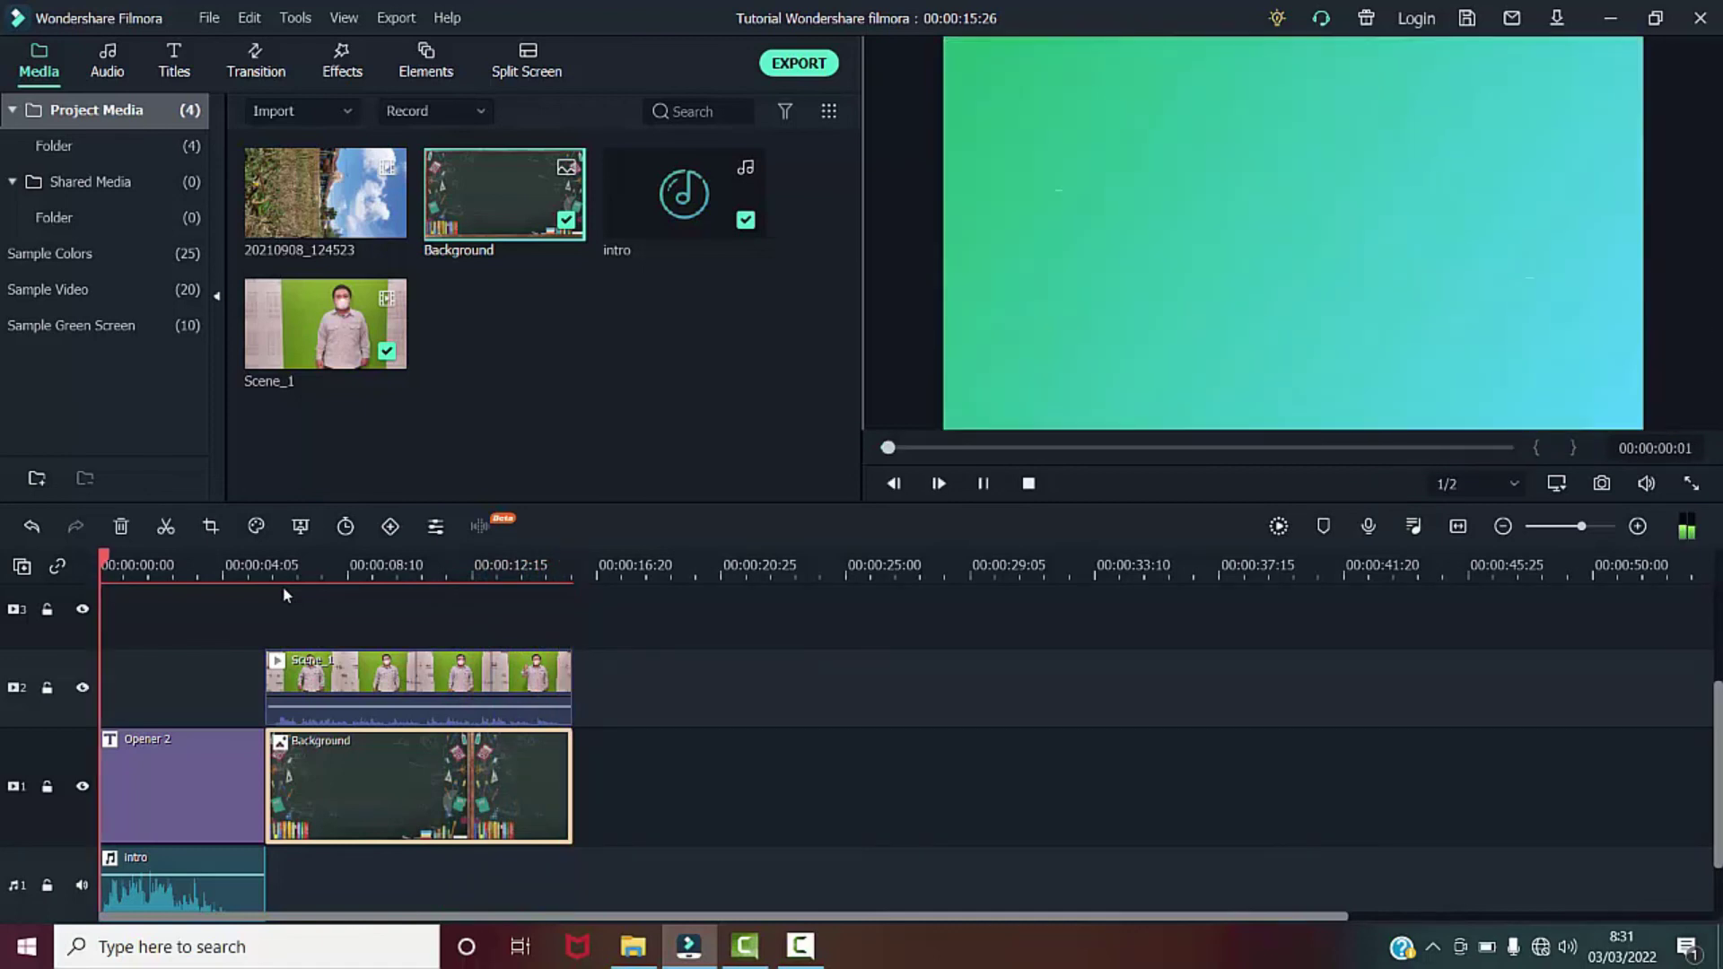